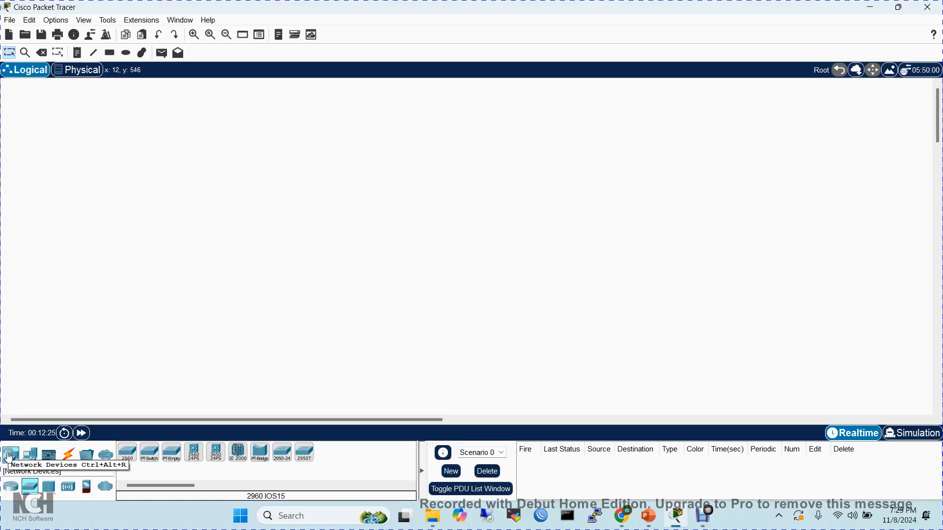
- Browse the available router and switch models, end devices and connection types in the device palette
left_click(13, 487)
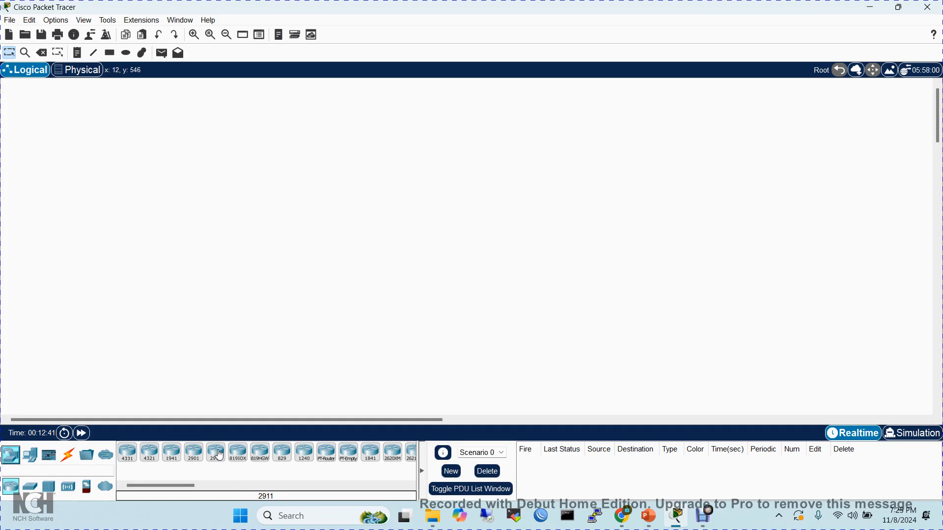
left_click(30, 489)
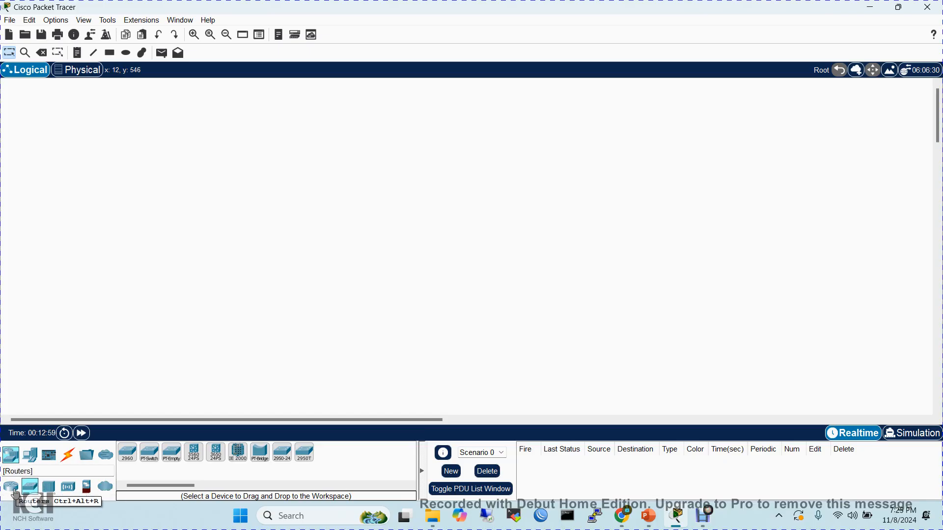
left_click(12, 492)
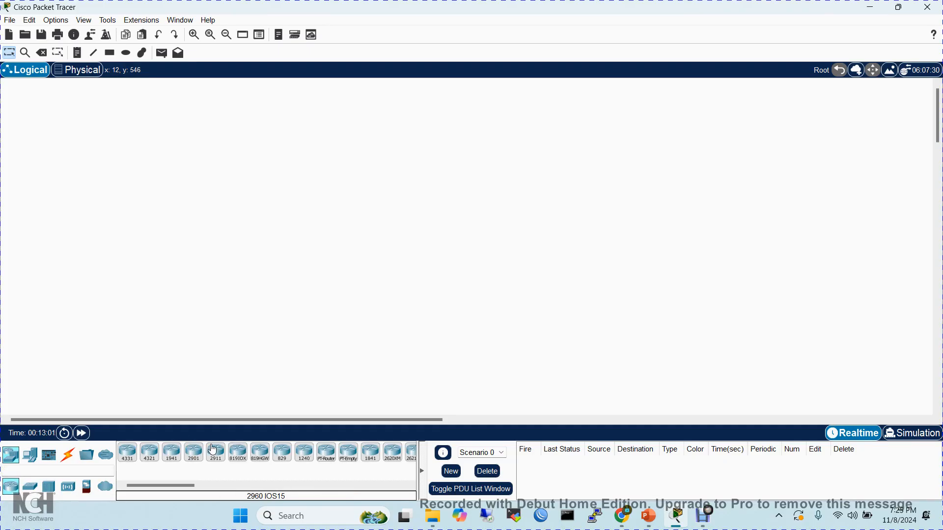
left_click(31, 487)
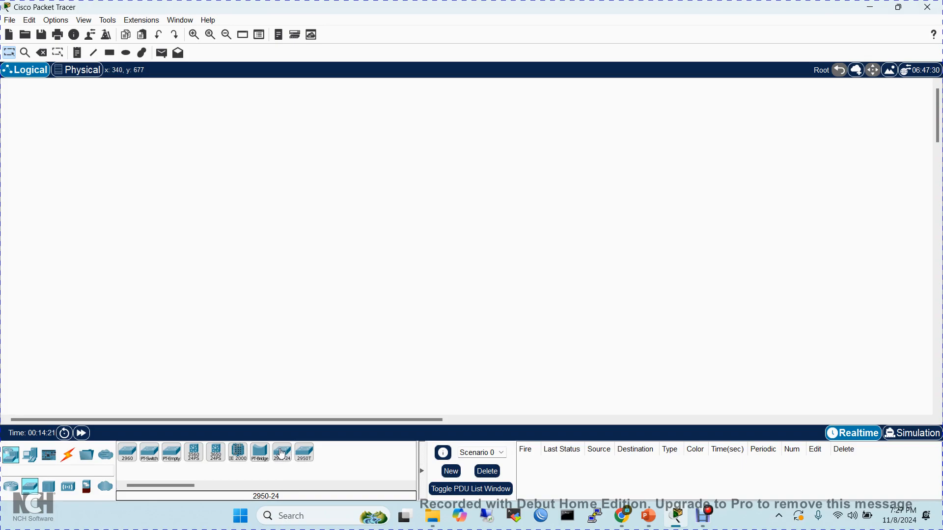
left_click(29, 460)
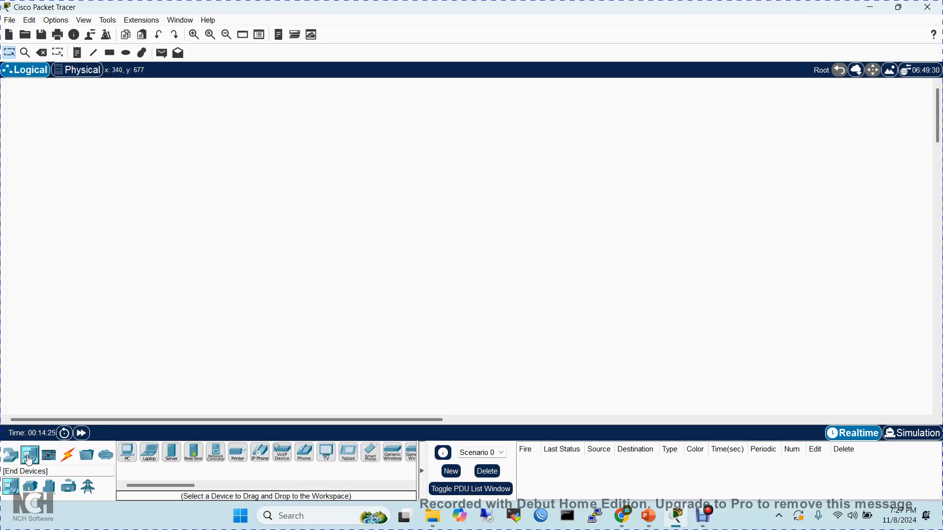
left_click(15, 461)
left_click(30, 456)
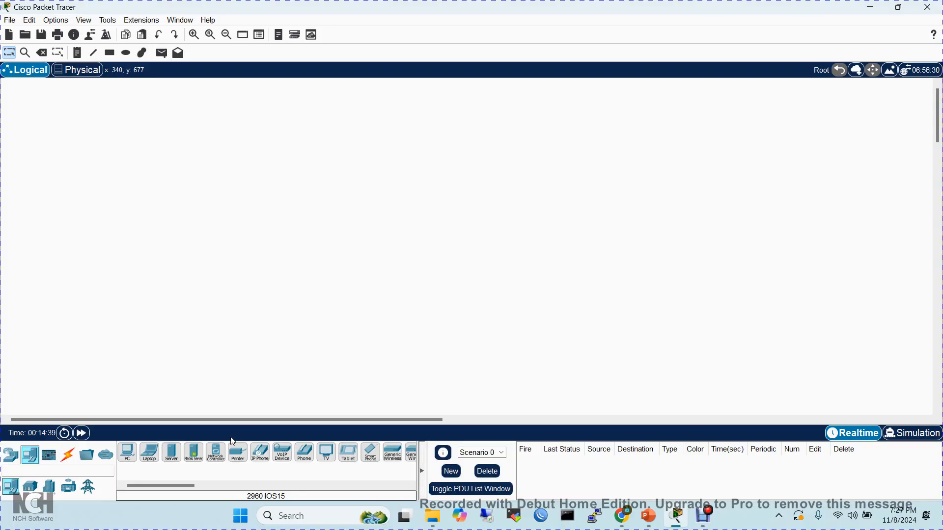
left_click(71, 458)
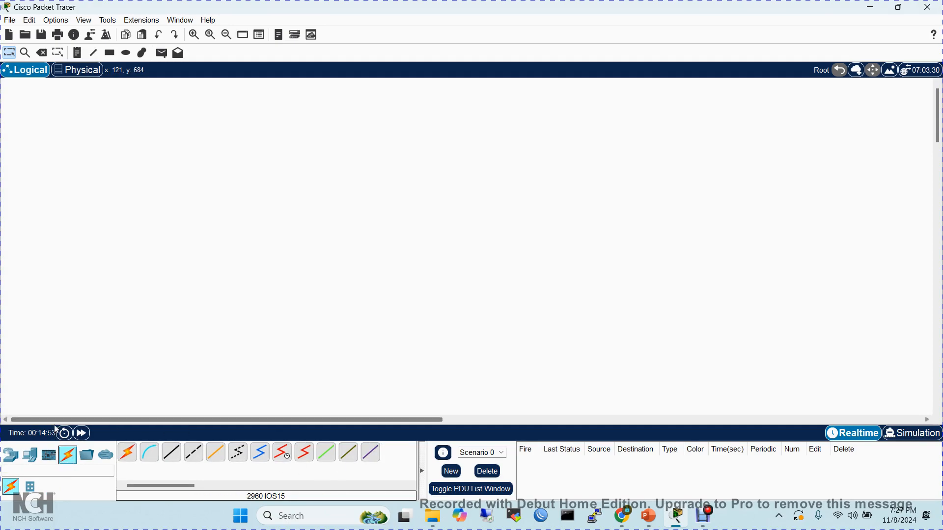
left_click(8, 456)
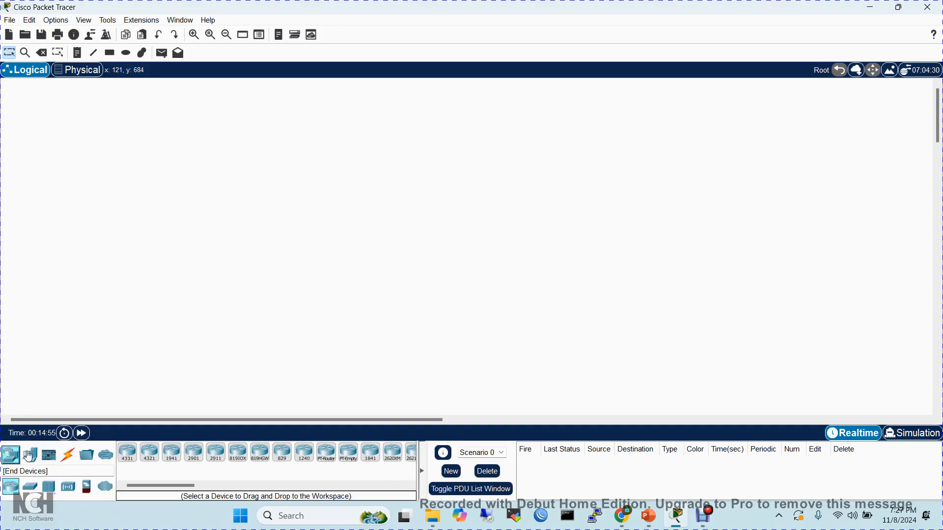
left_click(30, 456)
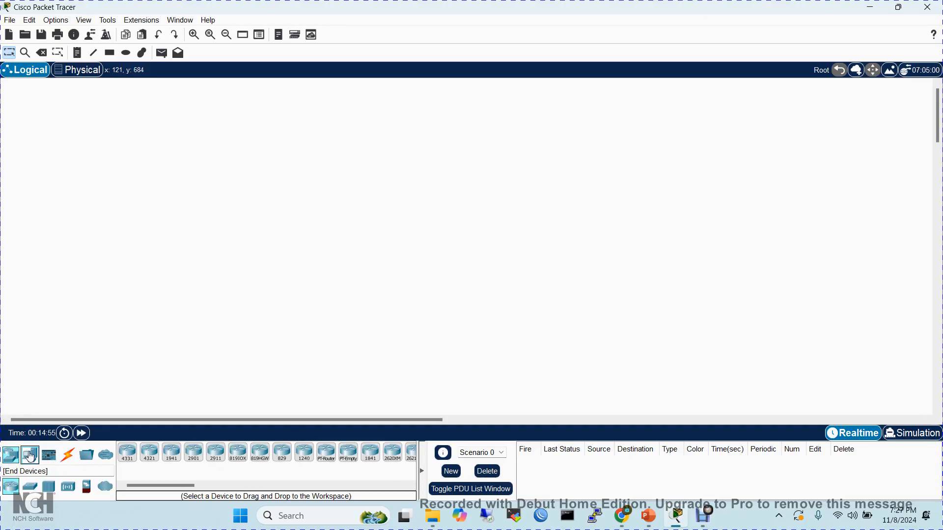
left_click(68, 456)
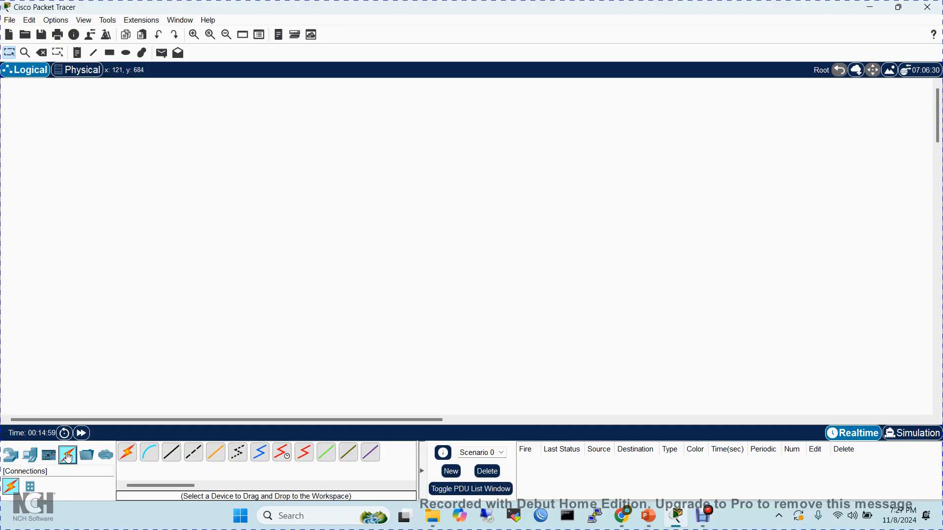
- Place one 2911 router in the upper-left area of the logical workspace and end device placement
left_click(8, 456)
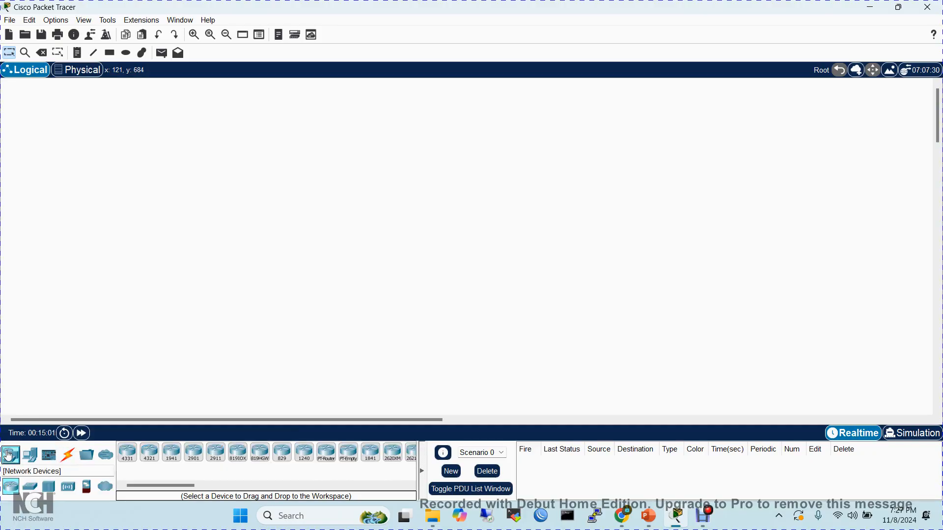
left_click(215, 456)
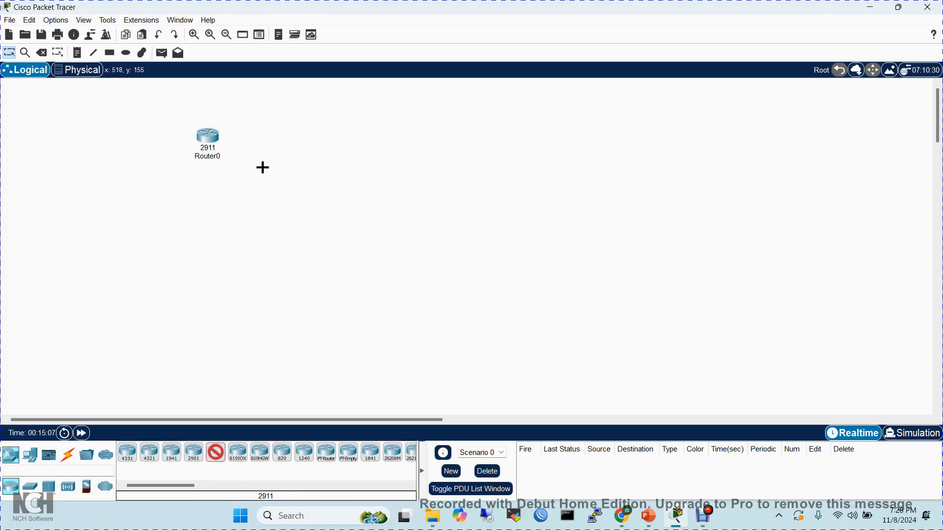
left_click(5, 53)
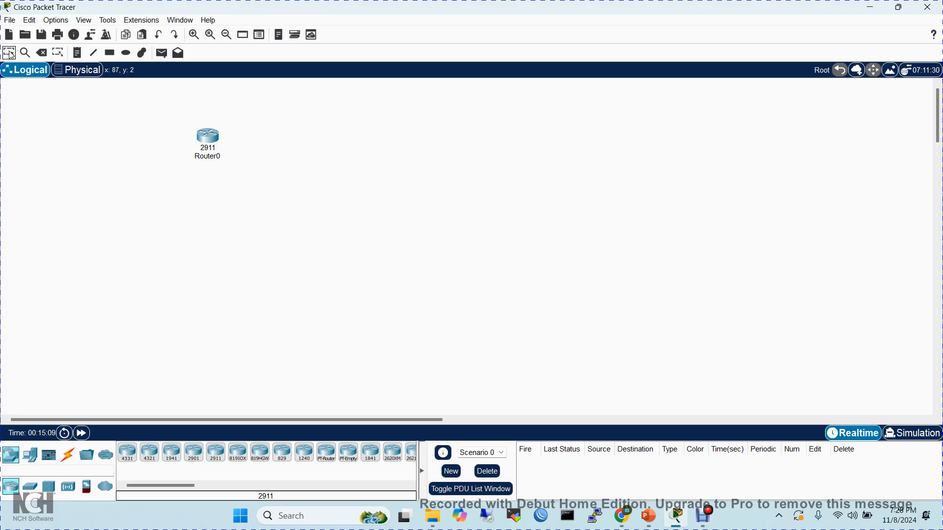
- Place three 2960 switches in a row below the router and end device placement
left_click(31, 488)
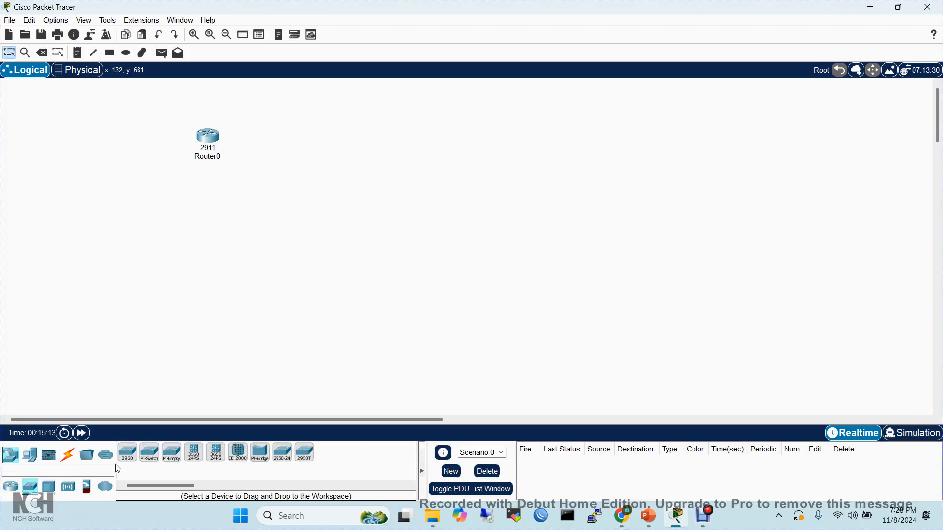
left_click(129, 454)
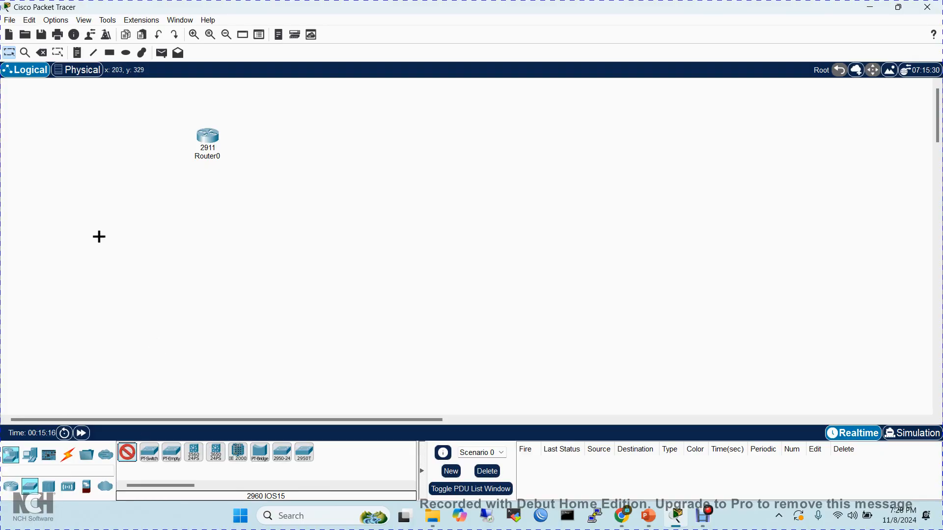
left_click(117, 194)
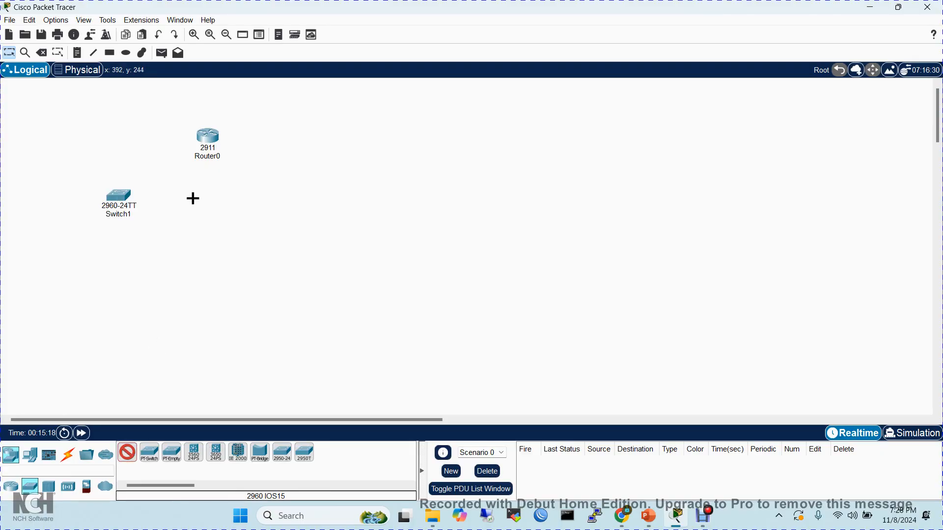
left_click(240, 200)
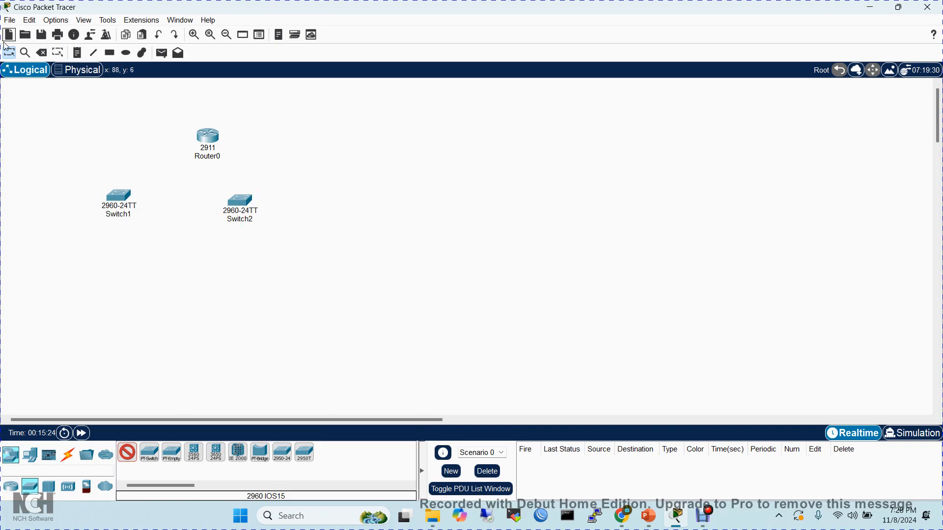
left_click(182, 194)
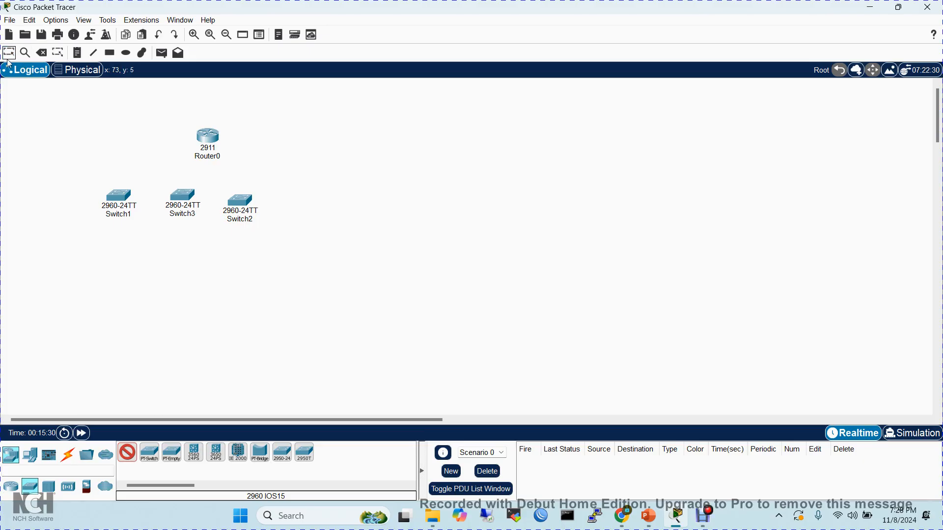
left_click(125, 452)
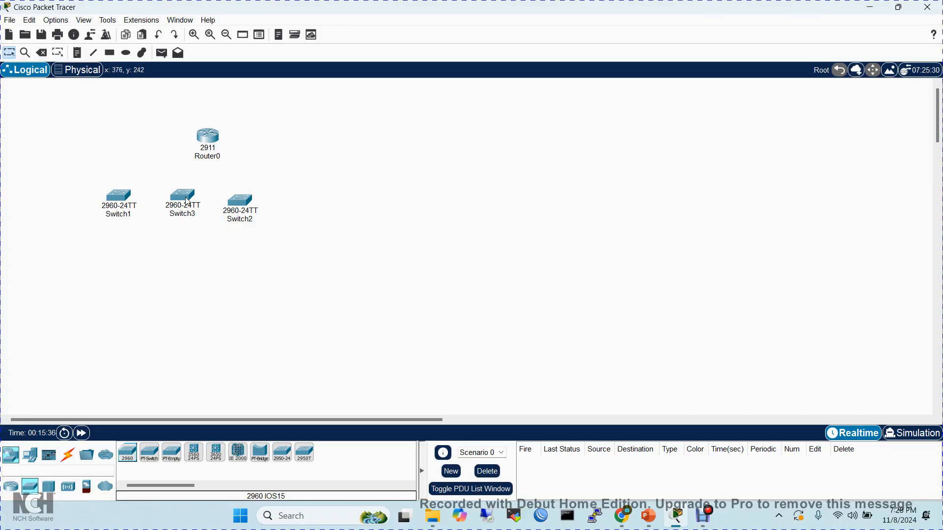
- Rearrange the three switches into a wider, roughly even row beneath the router
left_click_drag(187, 197, 189, 208)
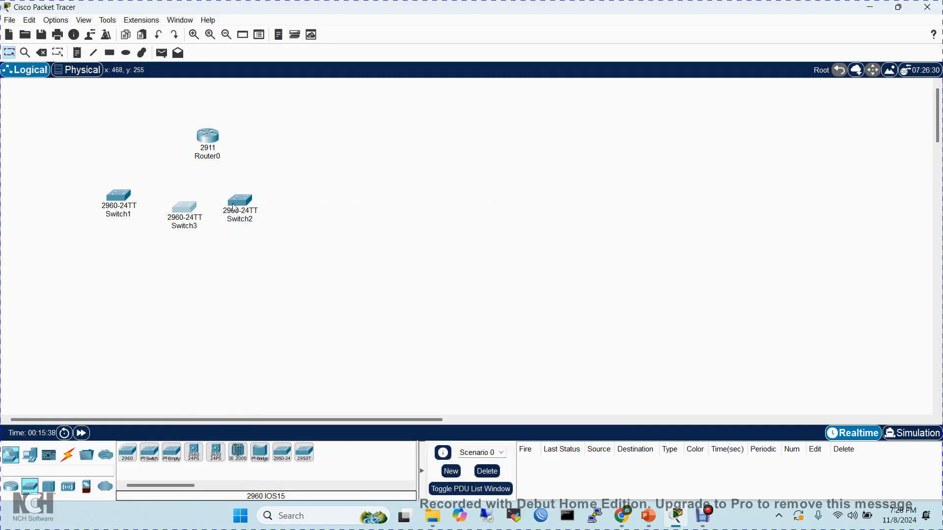
left_click_drag(248, 205, 303, 205)
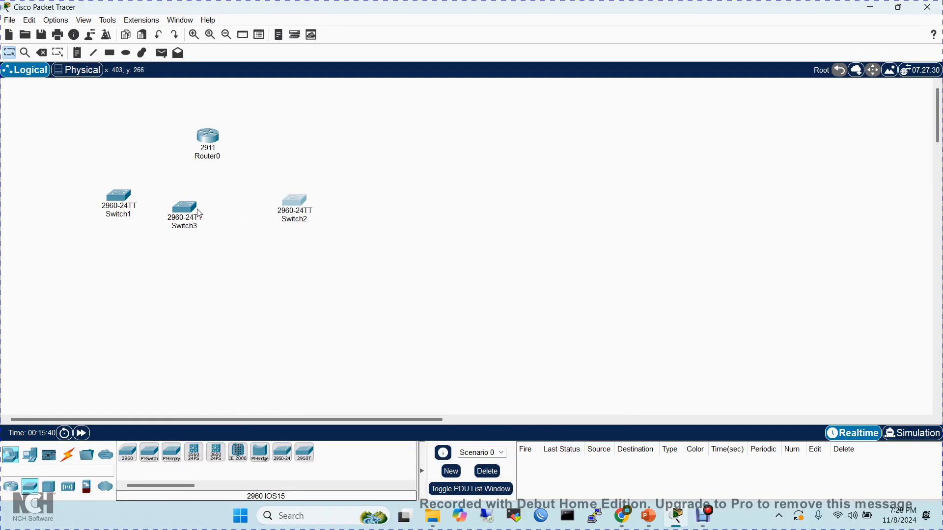
left_click_drag(191, 214, 218, 211)
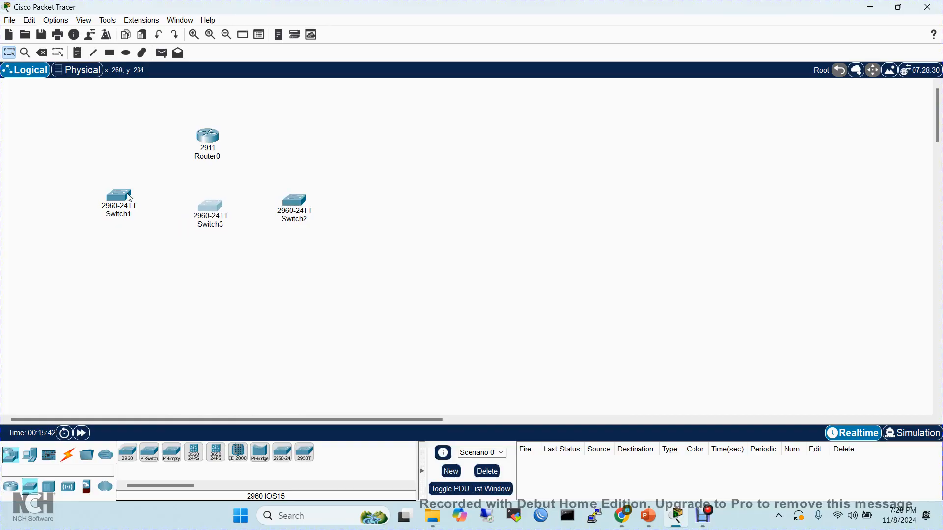
left_click(125, 197)
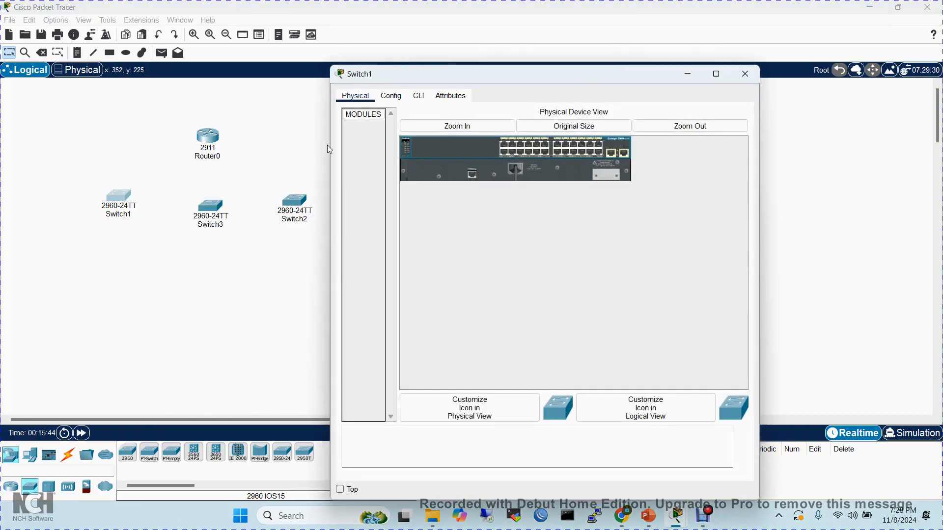
left_click(744, 74)
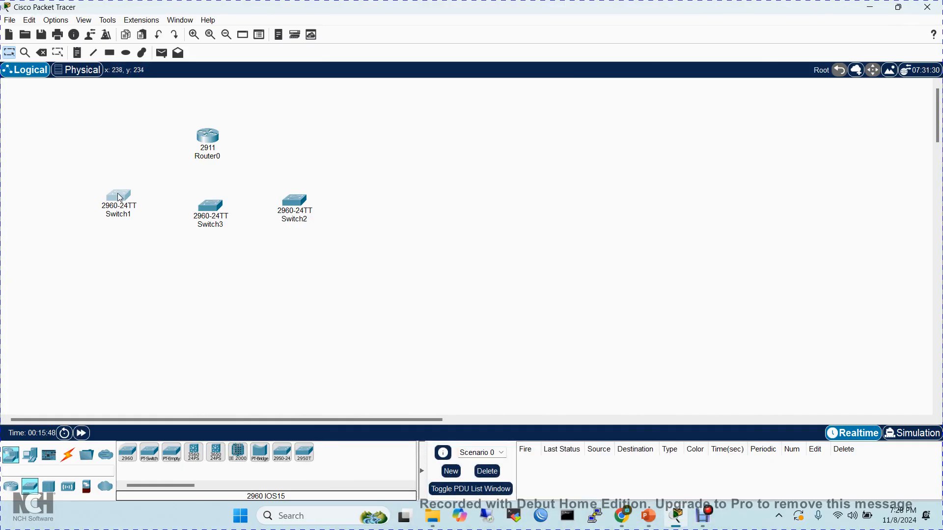
mouse_move(120, 199)
left_mouse_down()
mouse_move(143, 216)
mouse_move(130, 211)
left_mouse_up()
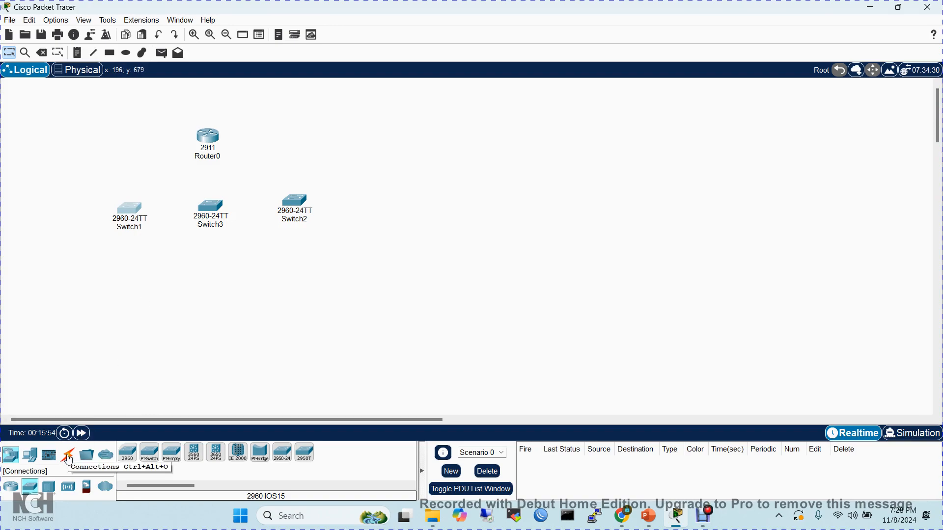
- Place four laptops below the switches, two of them under the leftmost switch, and end device placement
left_click(30, 457)
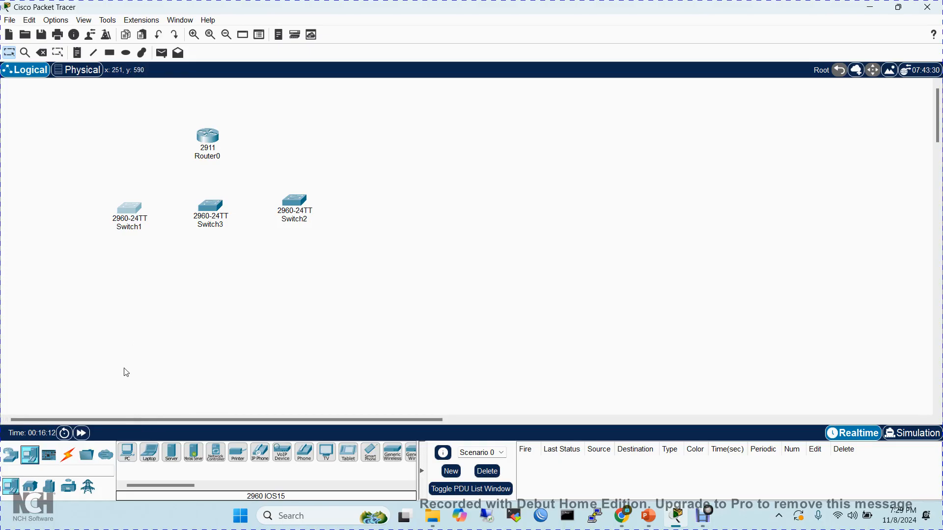
left_click(11, 454)
left_click(30, 455)
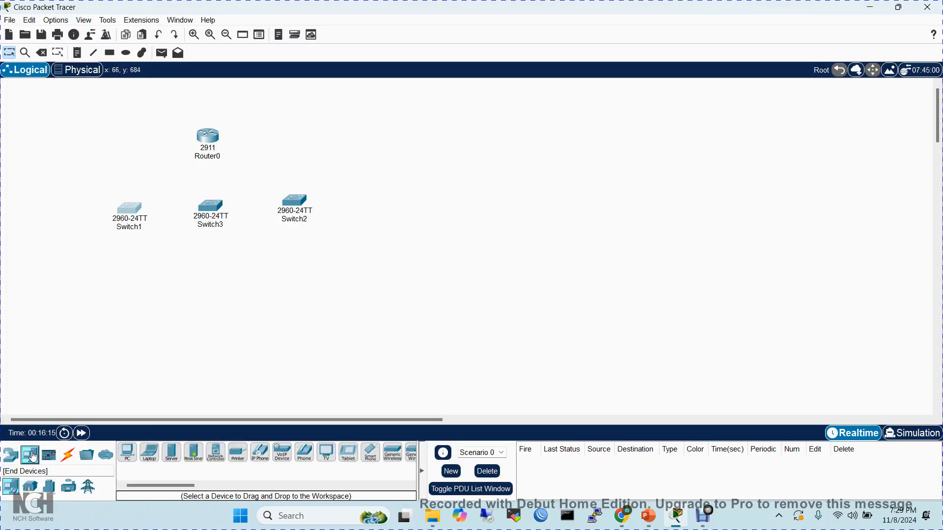
left_click(152, 455)
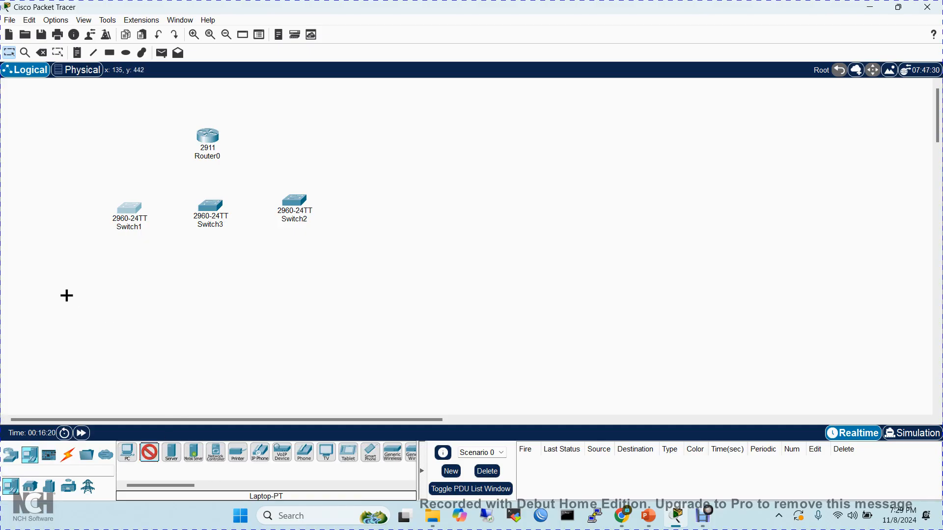
left_click(65, 298)
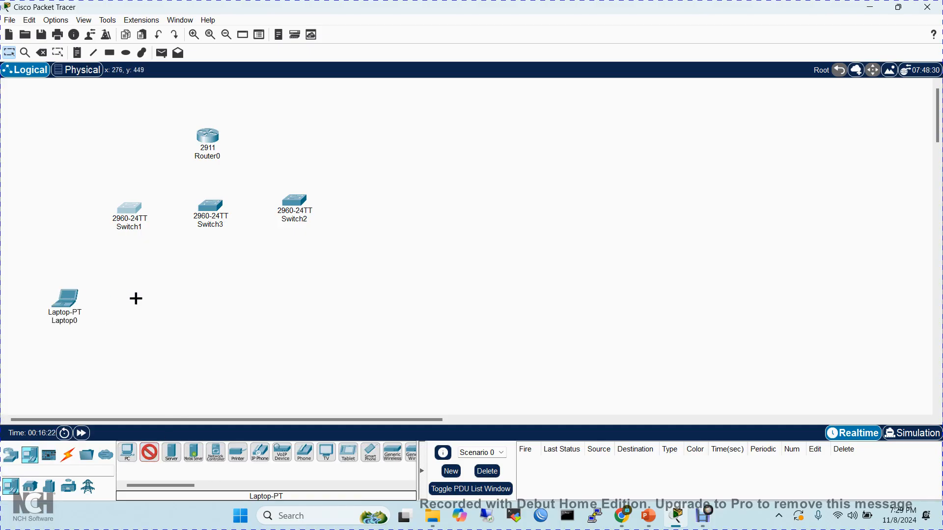
left_click(194, 298)
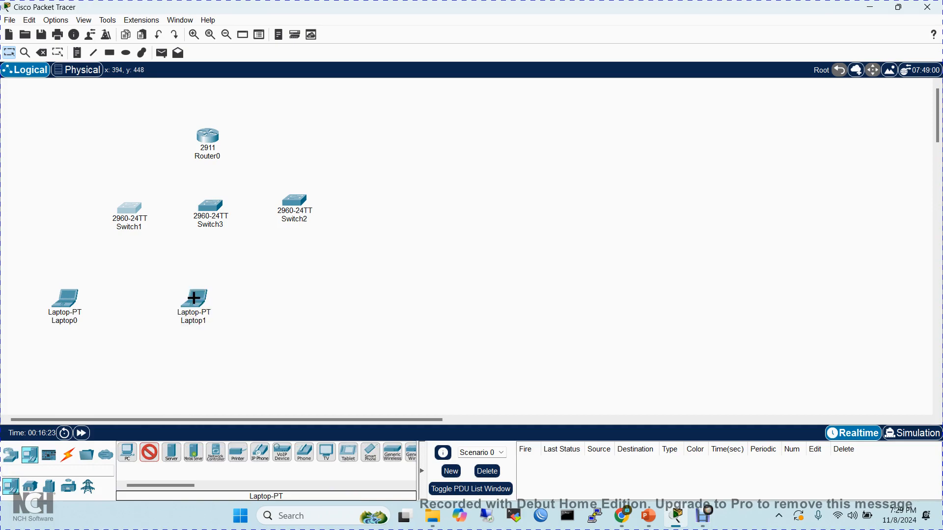
left_click(289, 293)
left_click(110, 281)
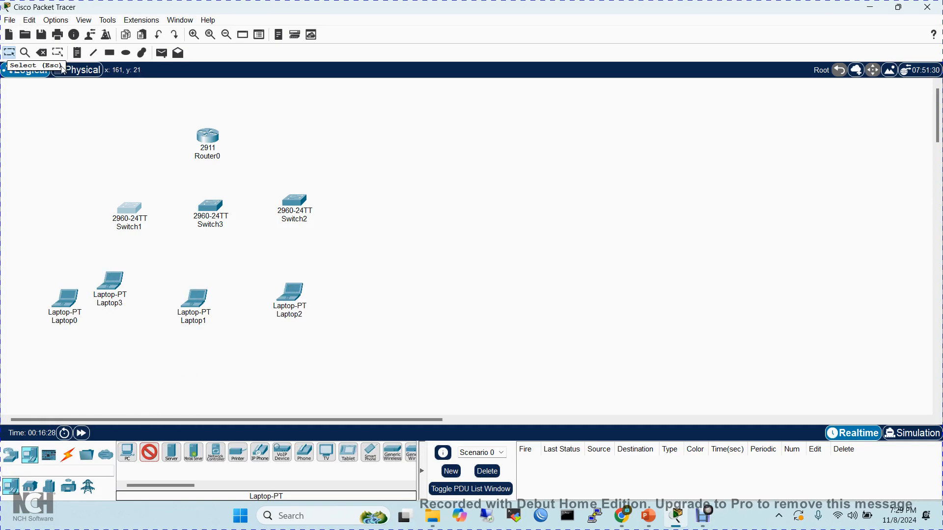
left_click(8, 53)
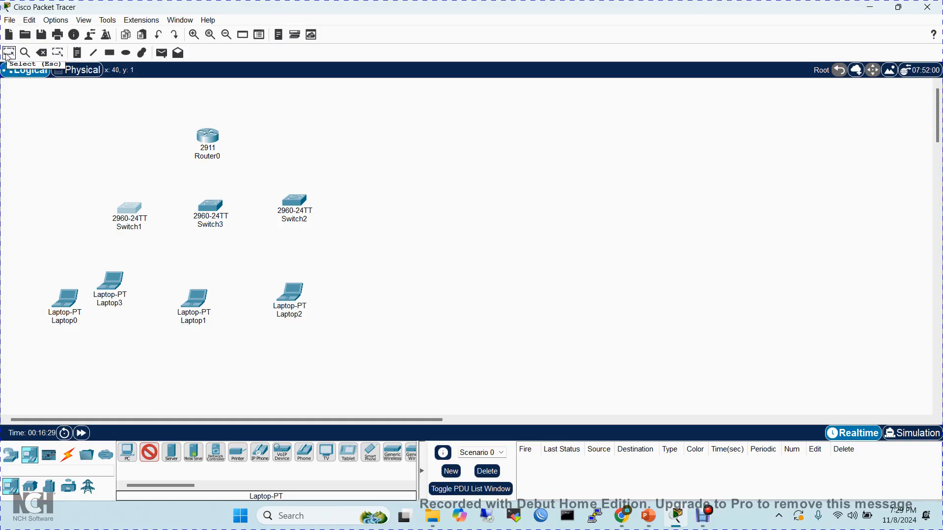
left_click(150, 452)
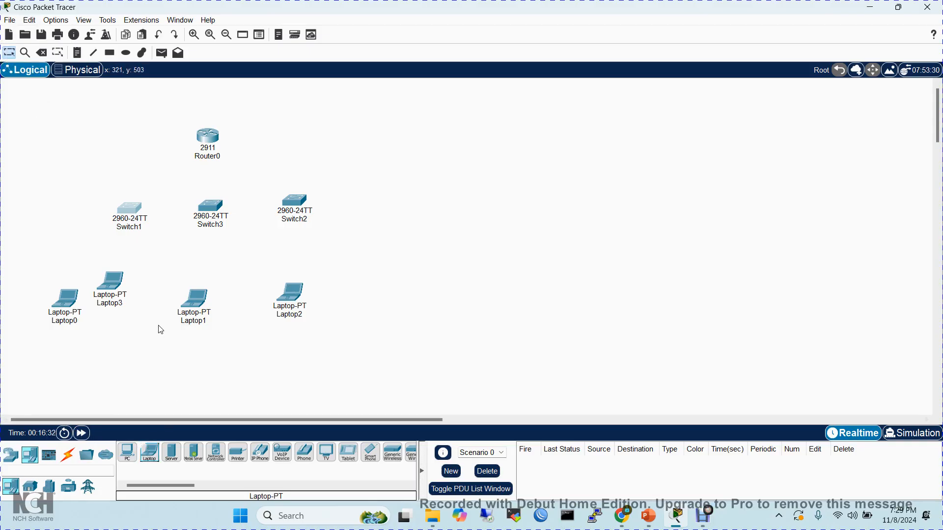
- Delete Laptop3, the extra laptop beneath the leftmost switch, and return to the Select tool
left_click(75, 135)
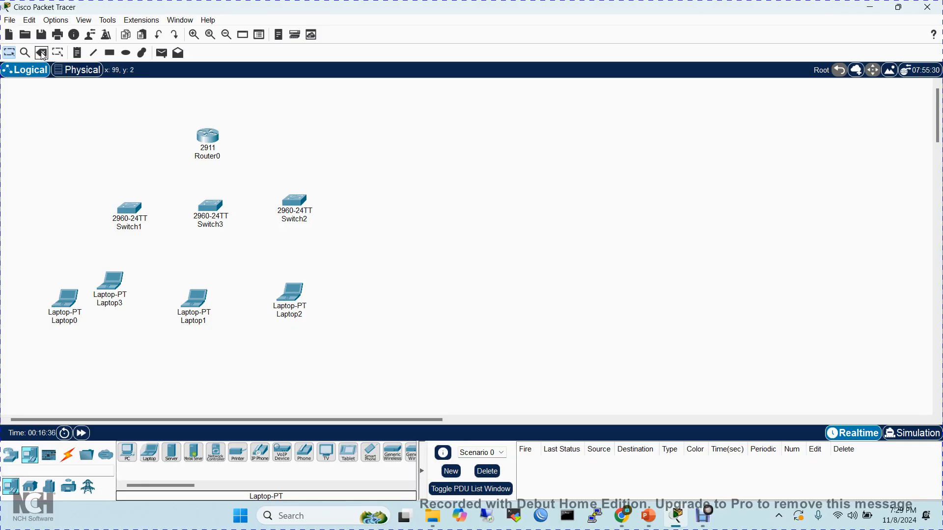
mouse_move(116, 293)
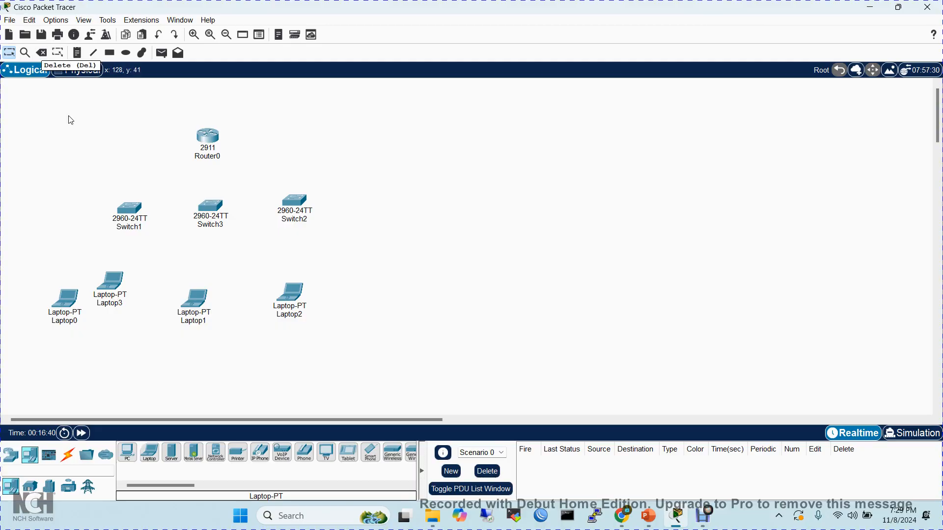
left_click(42, 53)
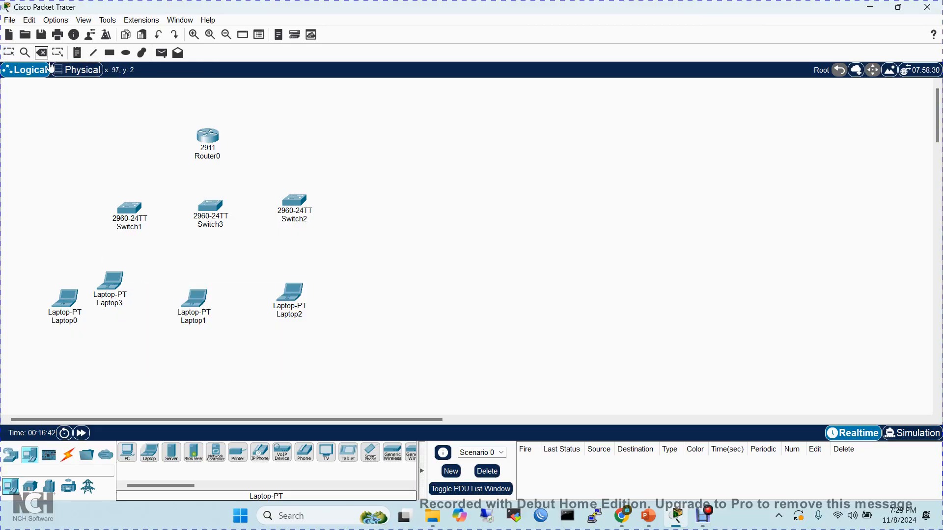
left_click(113, 280)
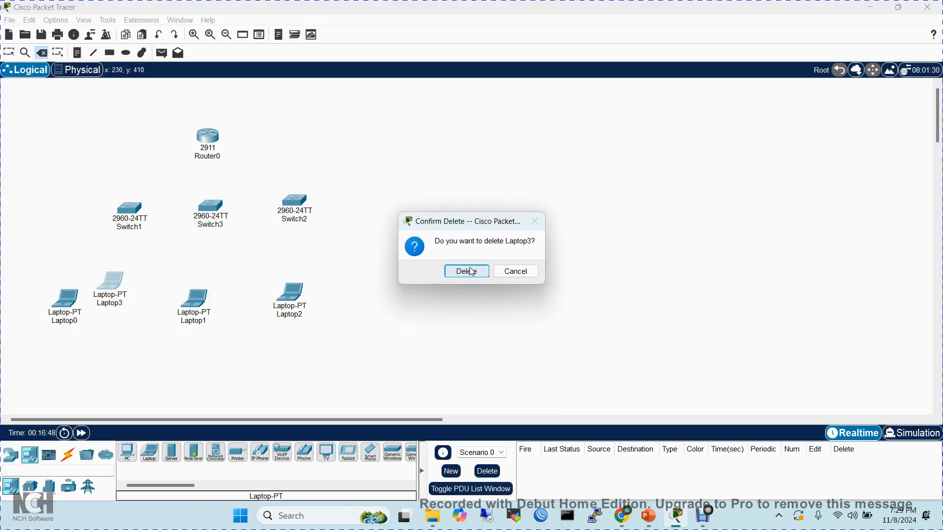
left_click(471, 272)
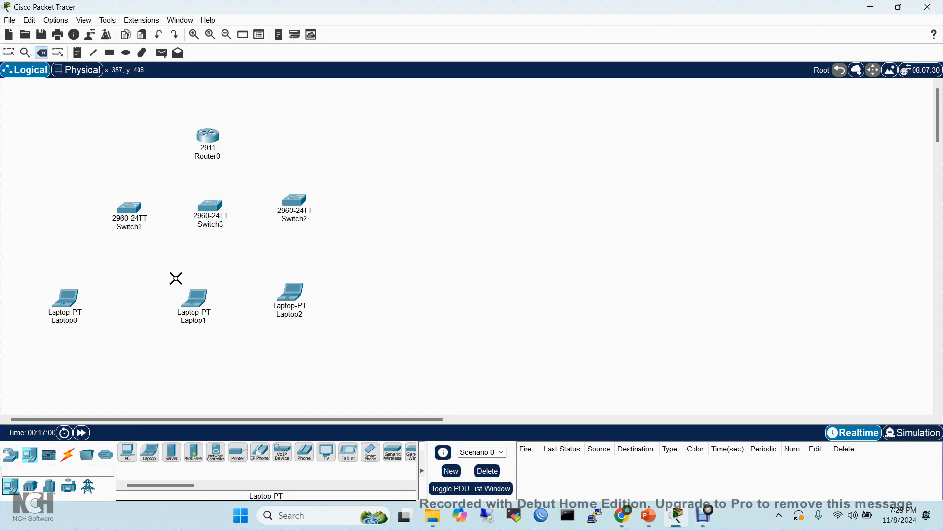
left_click(8, 53)
- Place three PCs, one beside each of the three laptops, and end device placement
left_click(128, 458)
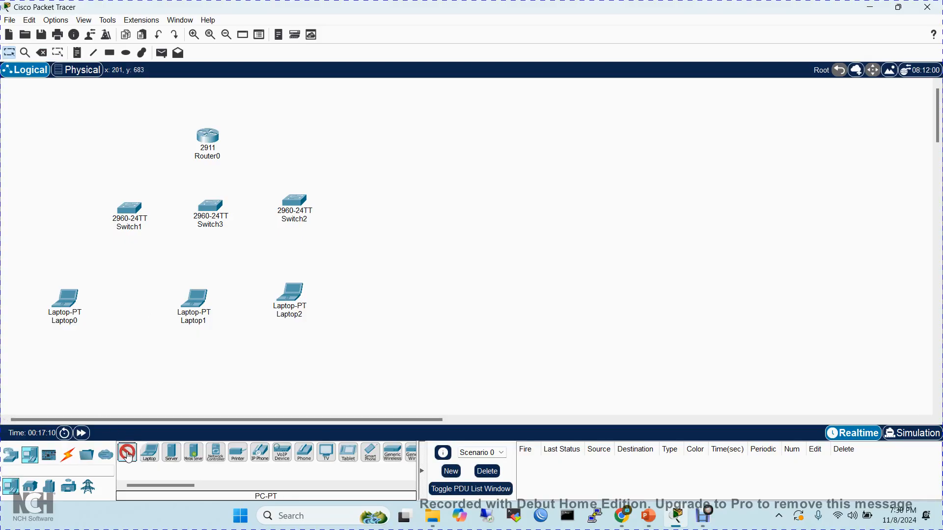
left_click(112, 301)
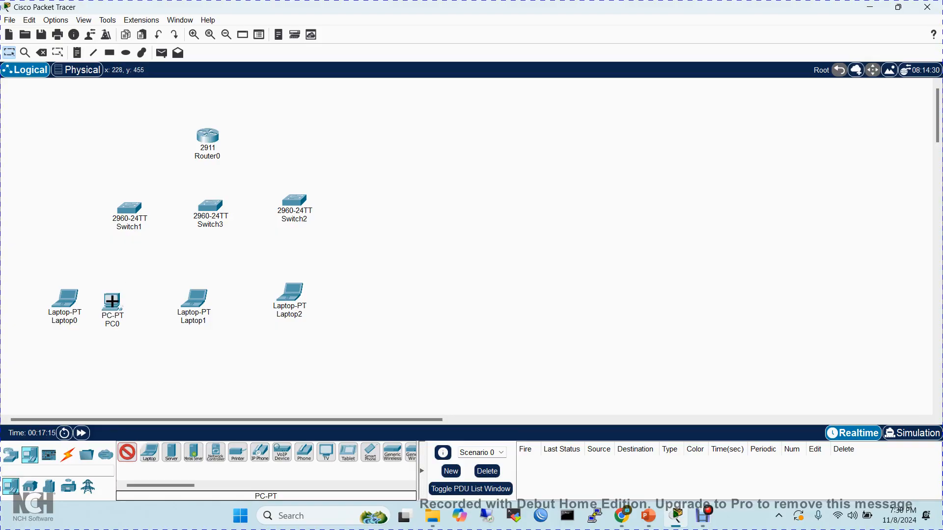
left_click(230, 297)
left_click(333, 292)
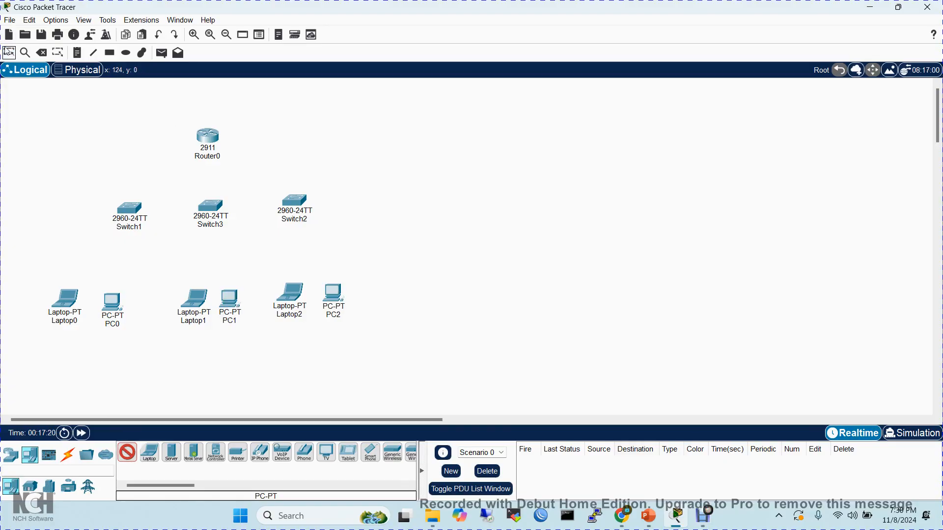
left_click(124, 457)
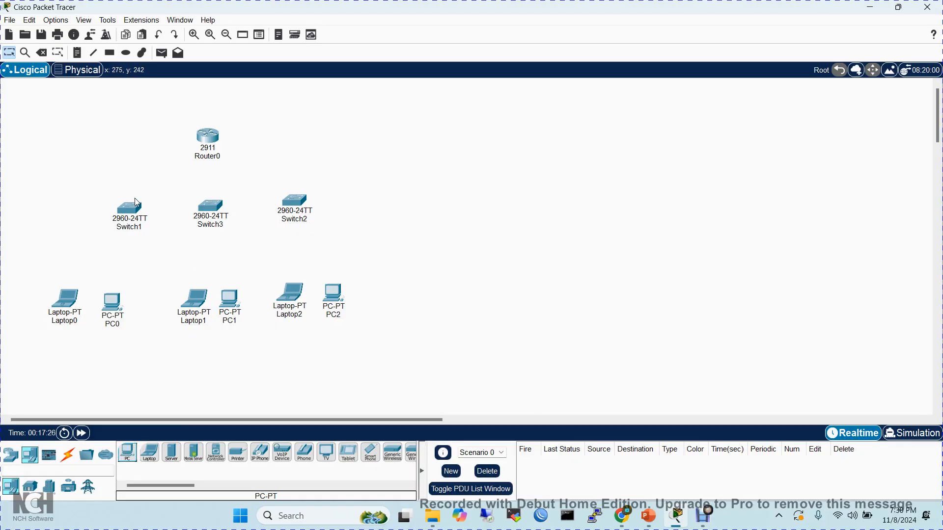
- Reposition the three switches so they are spread evenly, each above its laptop and PC pair
left_click_drag(137, 202, 109, 209)
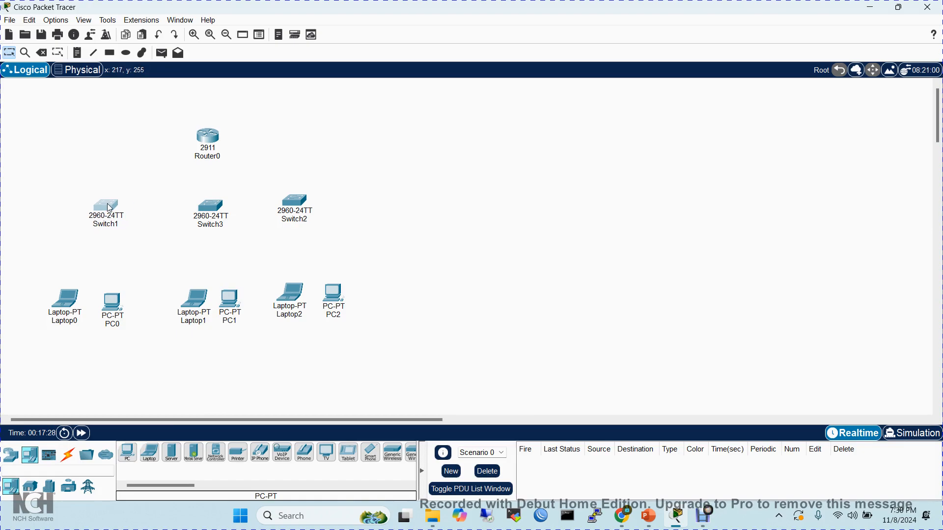
left_click_drag(212, 207, 207, 209)
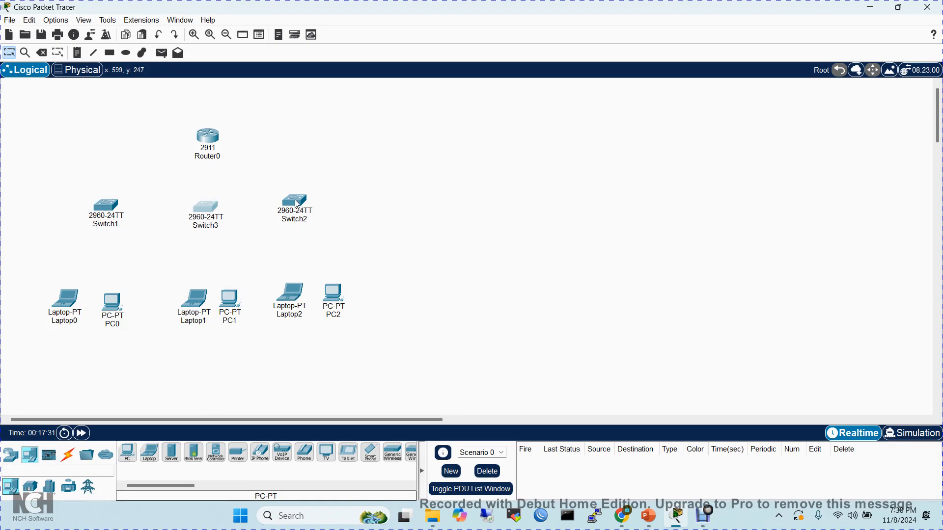
left_click_drag(297, 204, 303, 208)
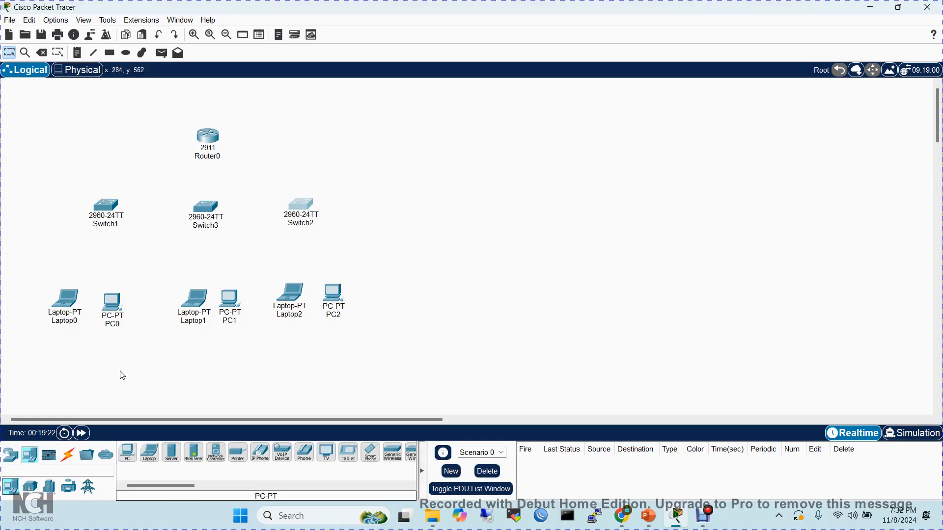
- Connect Router0 GigabitEthernet0/0 to Switch1 GigabitEthernet0/1 with a Copper Straight-Through cable
left_click(68, 457)
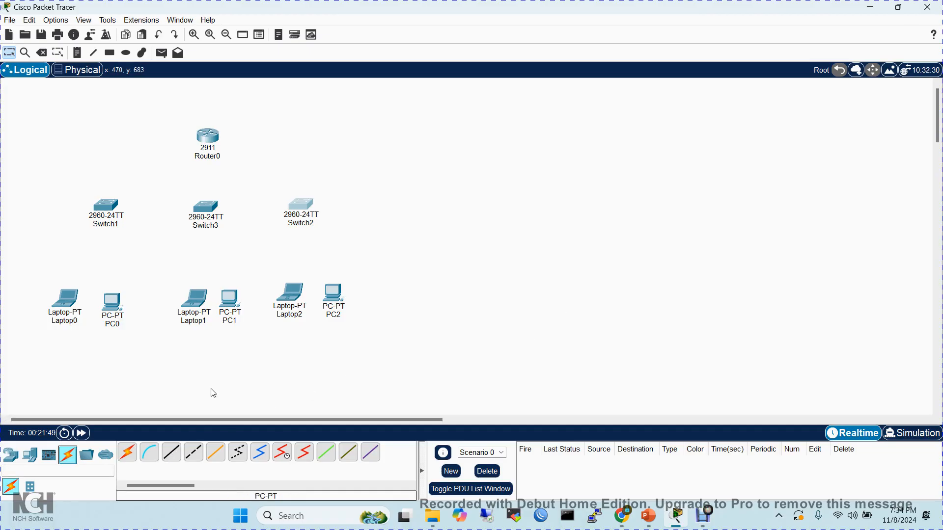
left_click(172, 453)
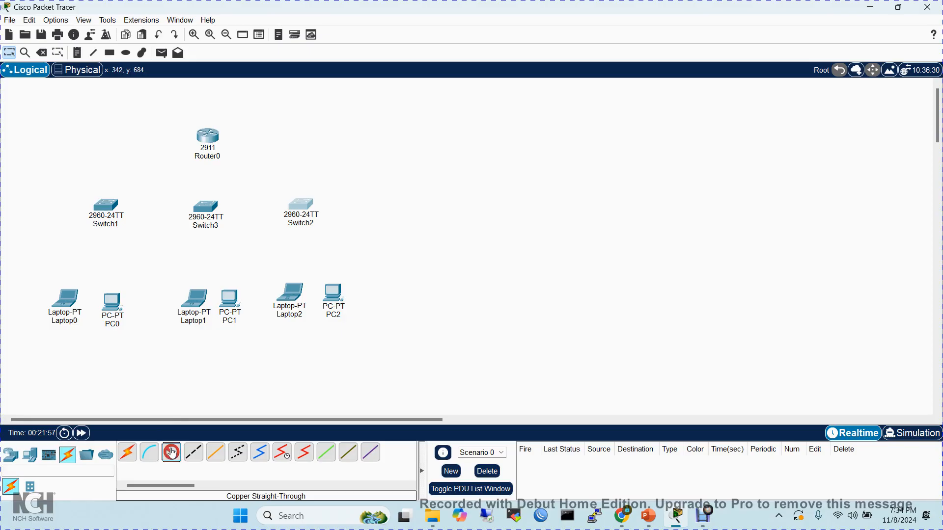
left_click(205, 138)
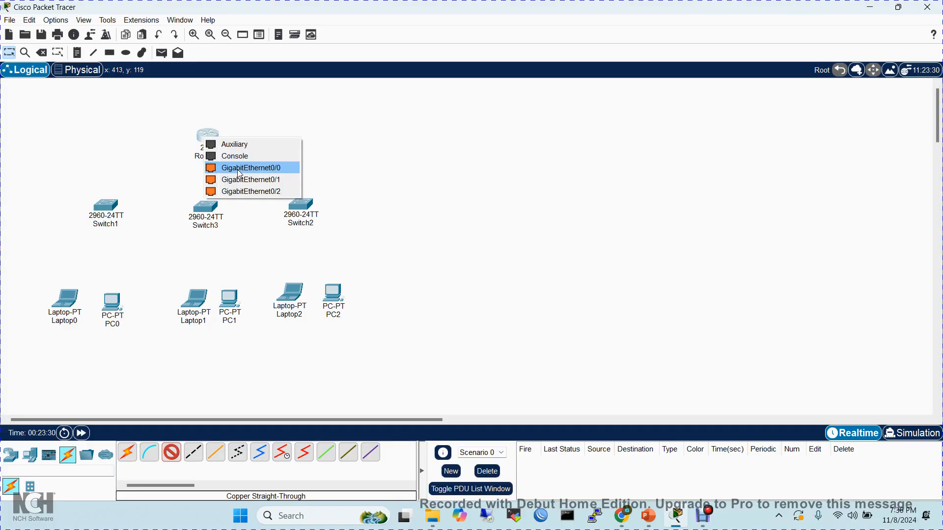
left_click(240, 174)
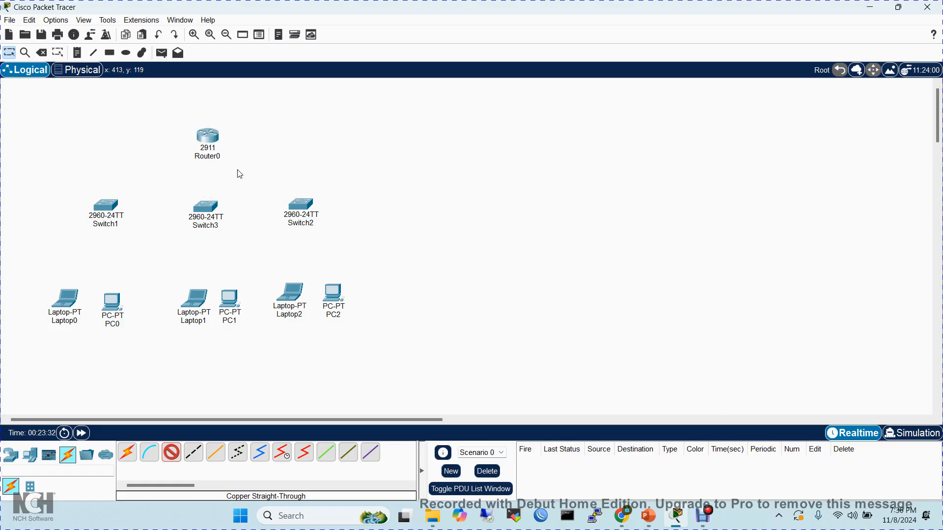
left_click(108, 203)
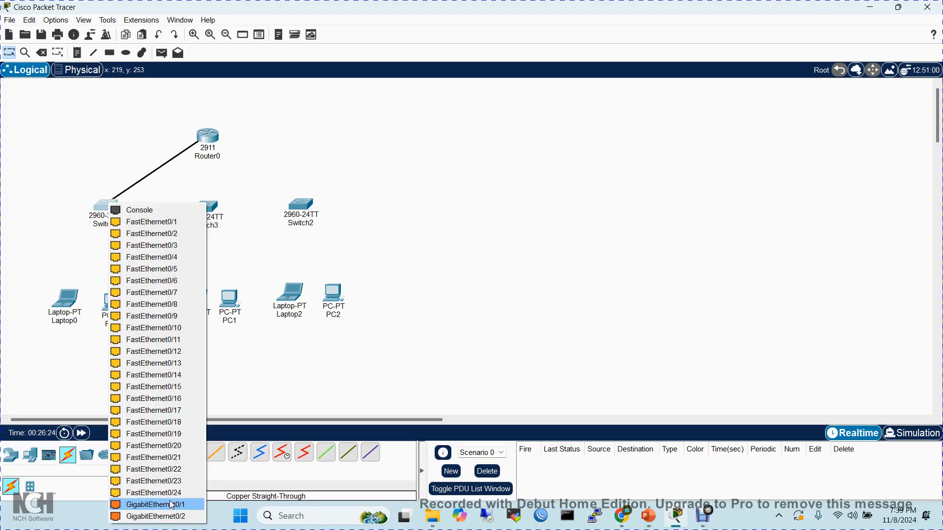
left_click(172, 505)
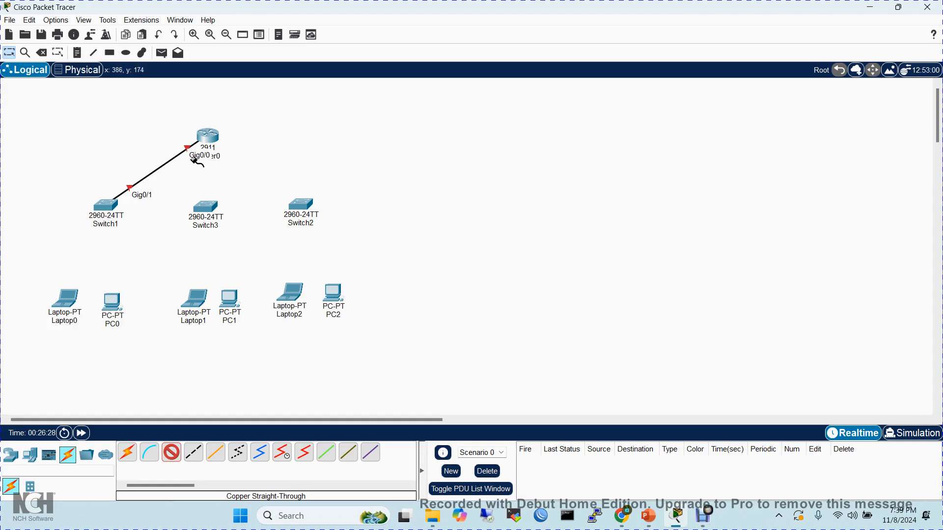
- Connect Router0 GigabitEthernet0/1 to Switch3 GigabitEthernet0/1 with a Copper Straight-Through cable
mouse_move(210, 139)
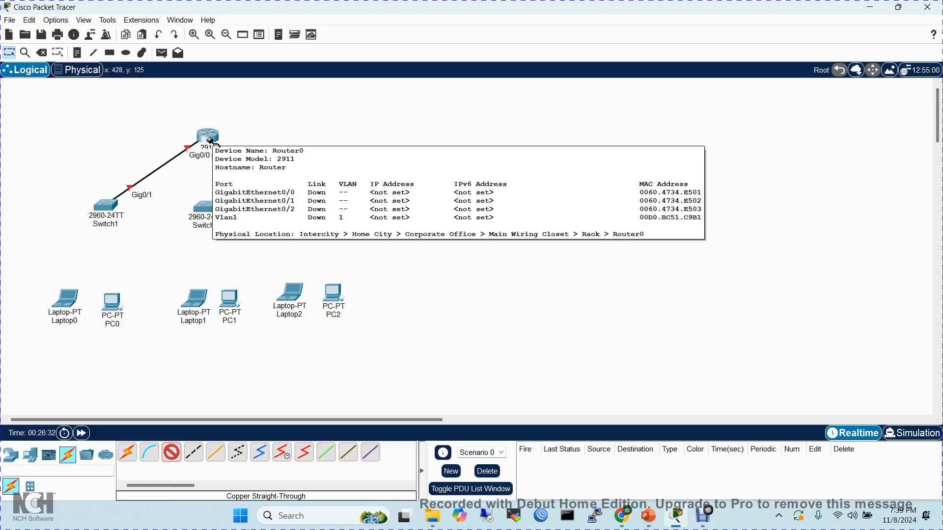
left_click(211, 139)
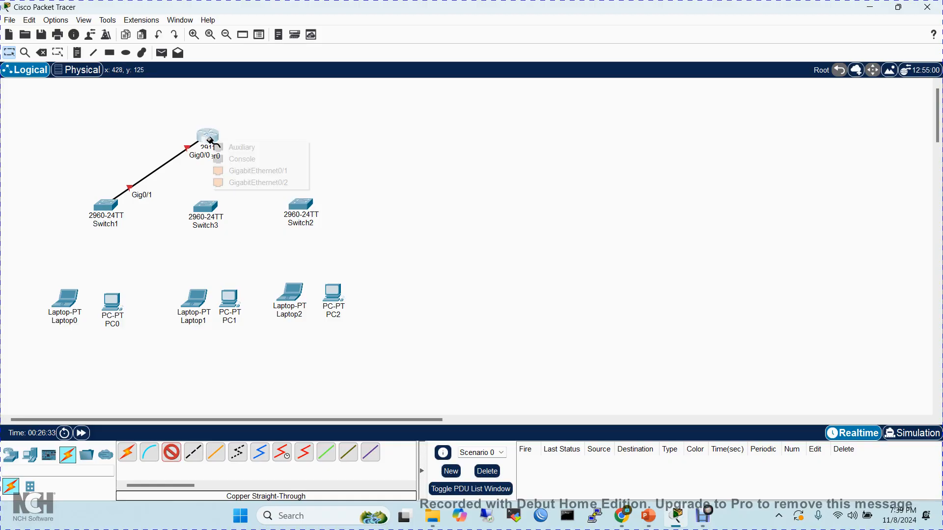
left_click(244, 173)
left_click(207, 208)
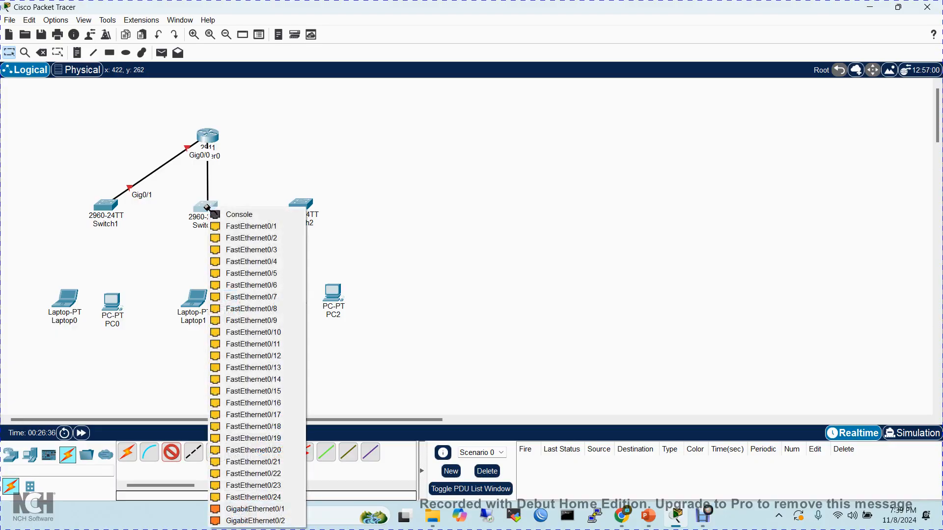
left_click(253, 509)
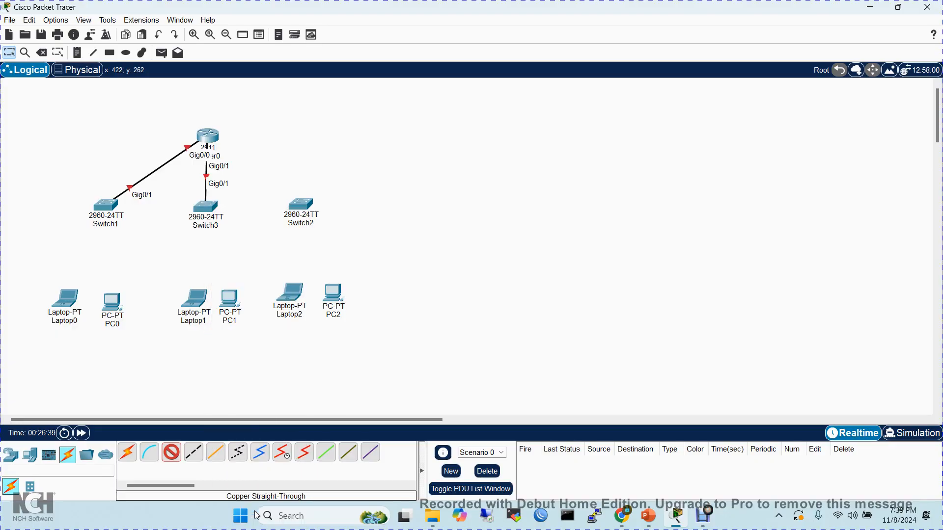
- Connect Router0 GigabitEthernet0/2 to Switch2 GigabitEthernet0/1 with a Copper Straight-Through cable
left_click(212, 137)
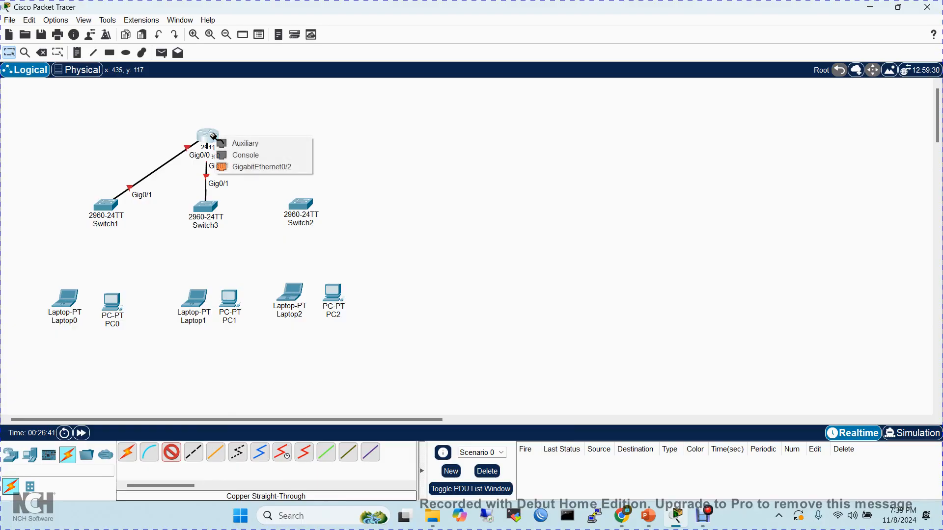
left_click(251, 167)
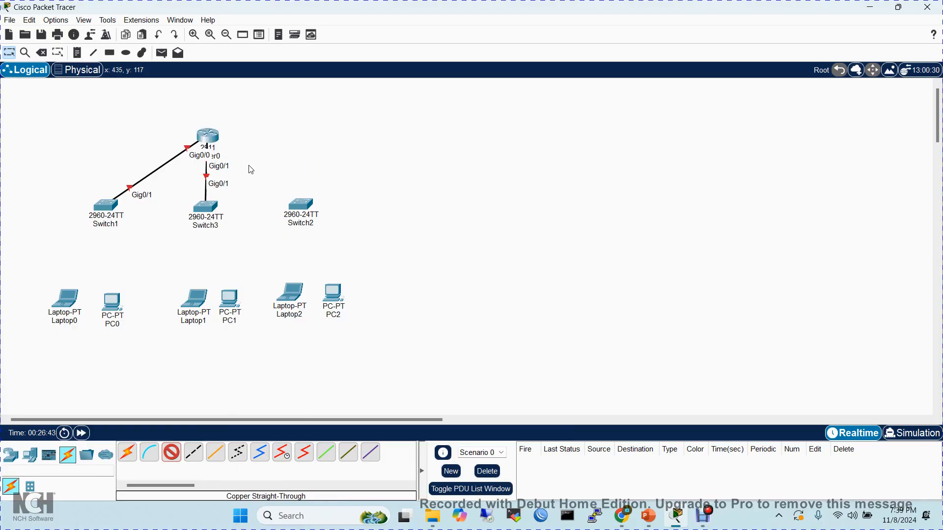
left_click(297, 206)
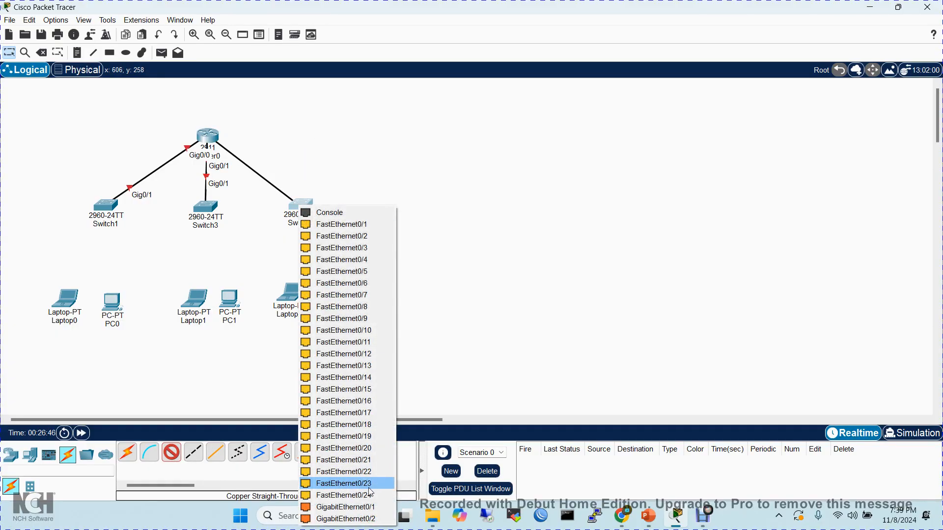
left_click(367, 508)
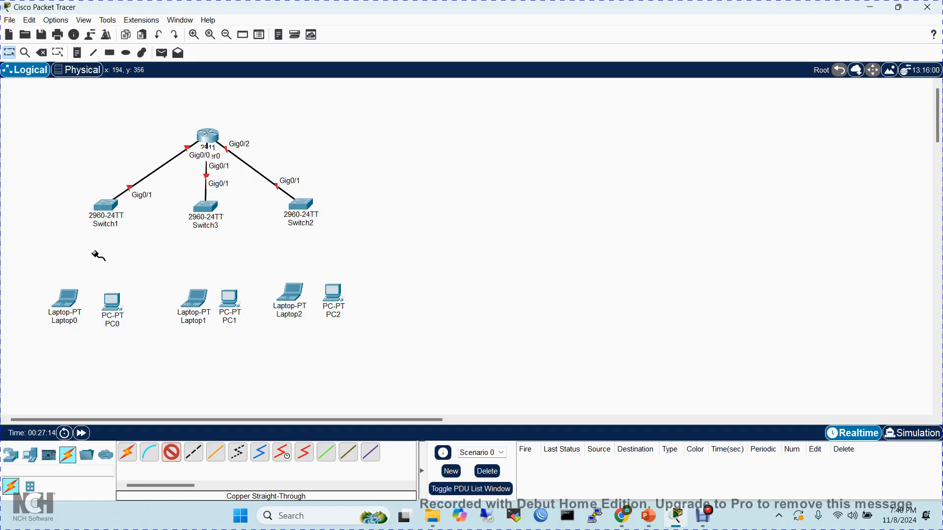
- Connect Switch1 FastEthernet0/1 to Laptop0 FastEthernet0 with a Copper Straight-Through cable
left_click(105, 207)
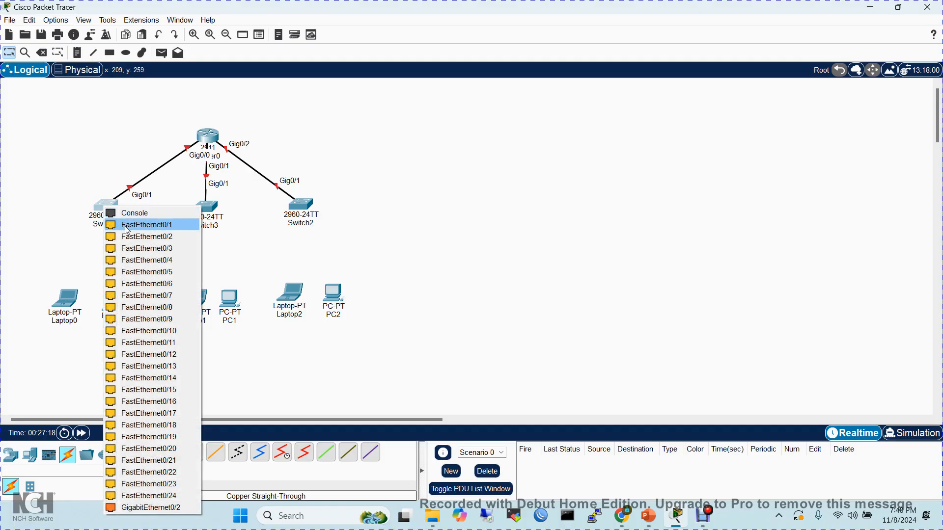
left_click(126, 227)
left_click(68, 300)
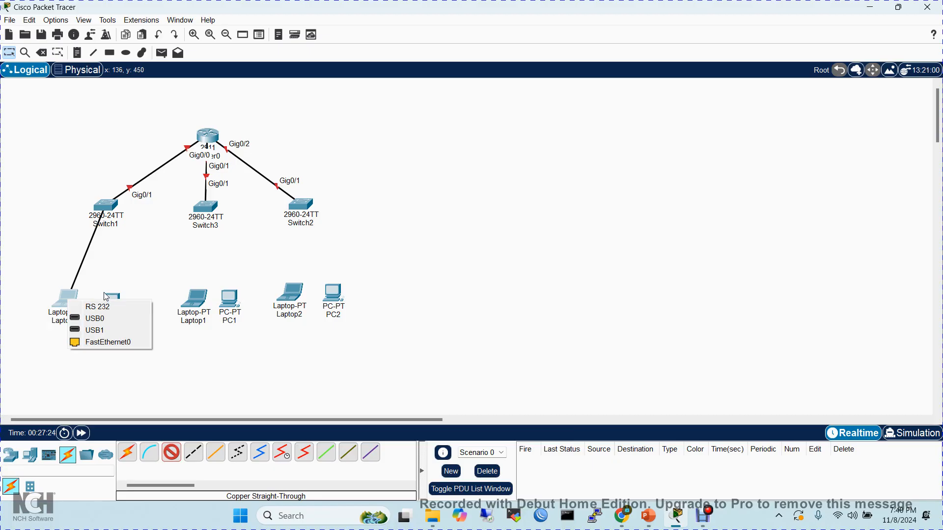
left_click(109, 343)
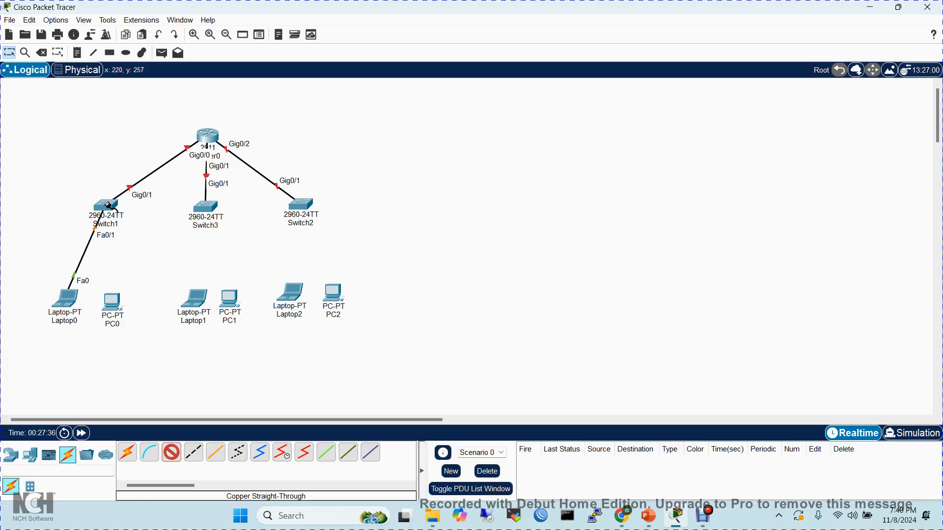
- Connect Switch1 FastEthernet0/2 to PC0 FastEthernet0 with a Copper Straight-Through cable and end cable placement
left_click(112, 208)
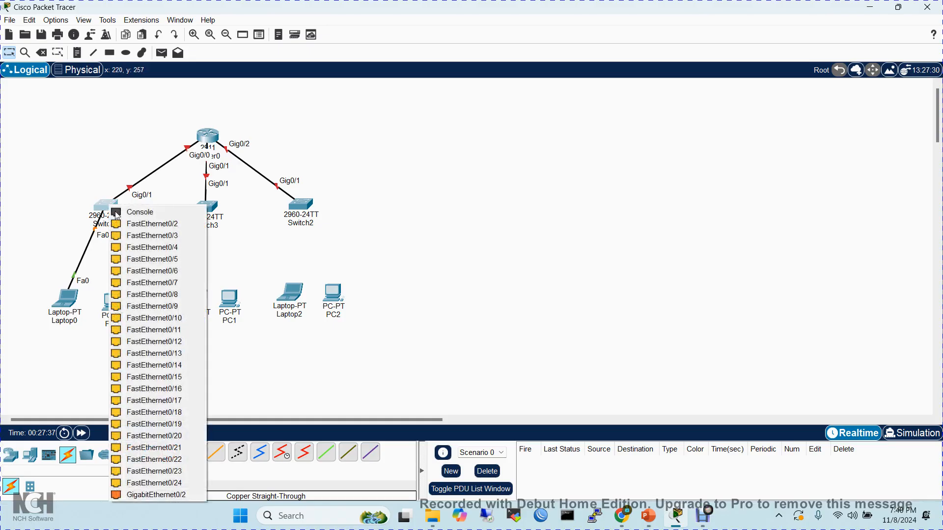
left_click(153, 225)
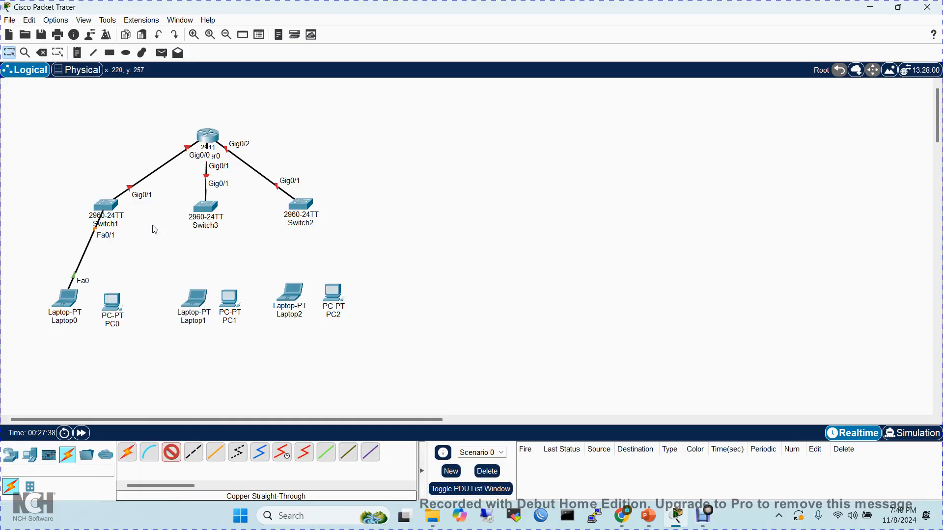
left_click(115, 300)
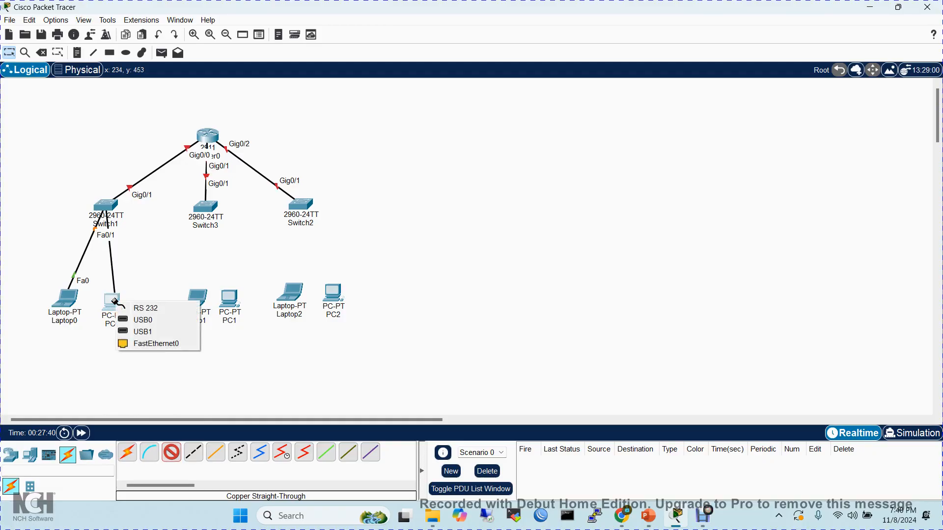
left_click(145, 343)
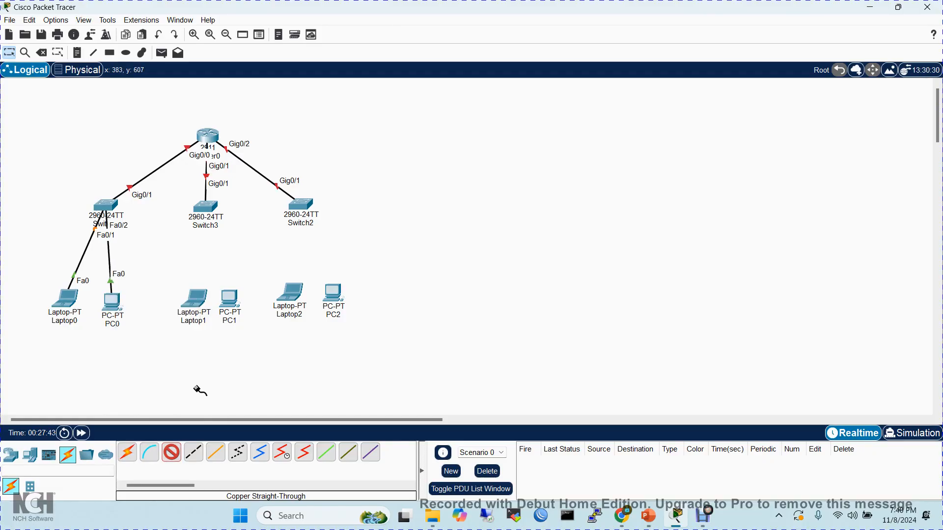
left_click(172, 453)
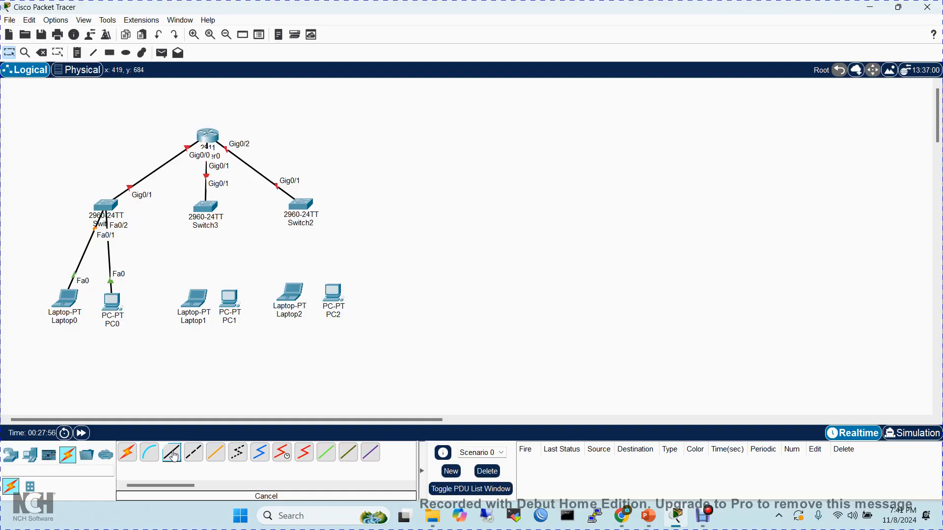
left_click(173, 455)
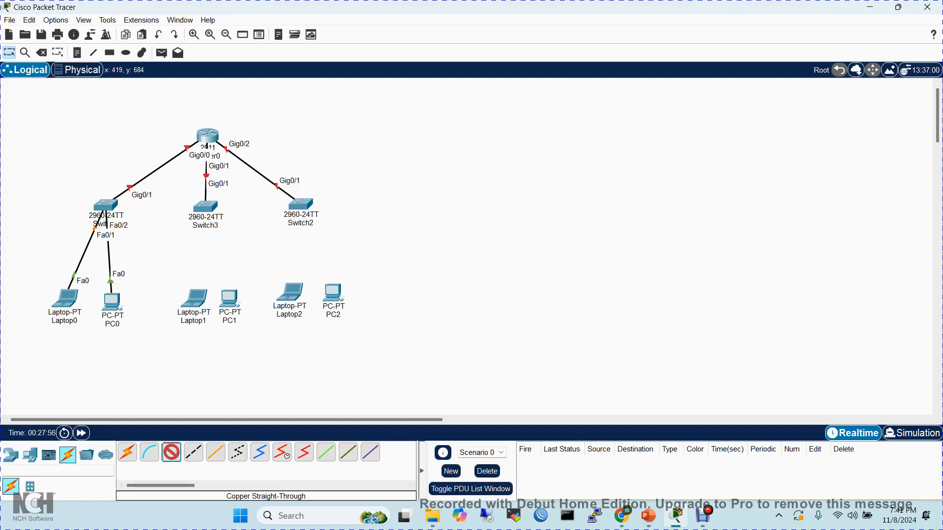
left_click(173, 455)
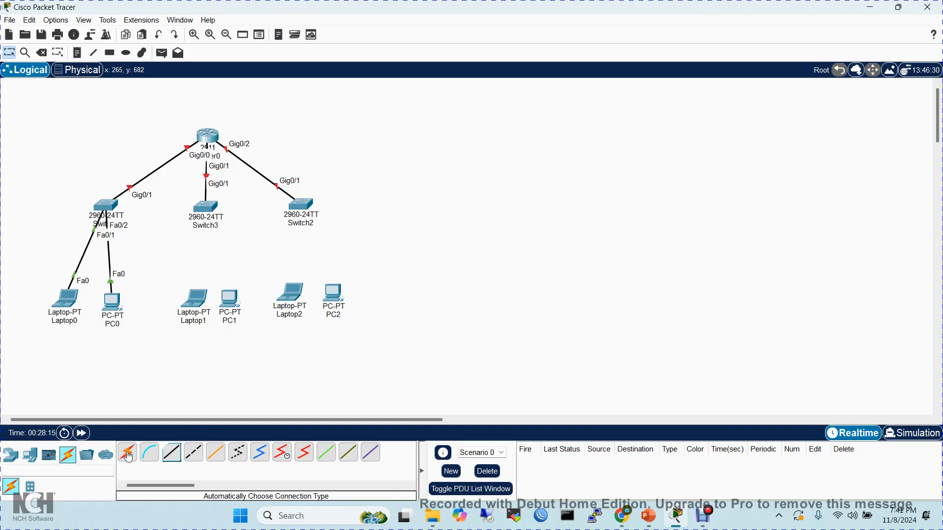
- Add another 2960 switch to the workspace, to the right of Switch2 and level with it
left_click(12, 460)
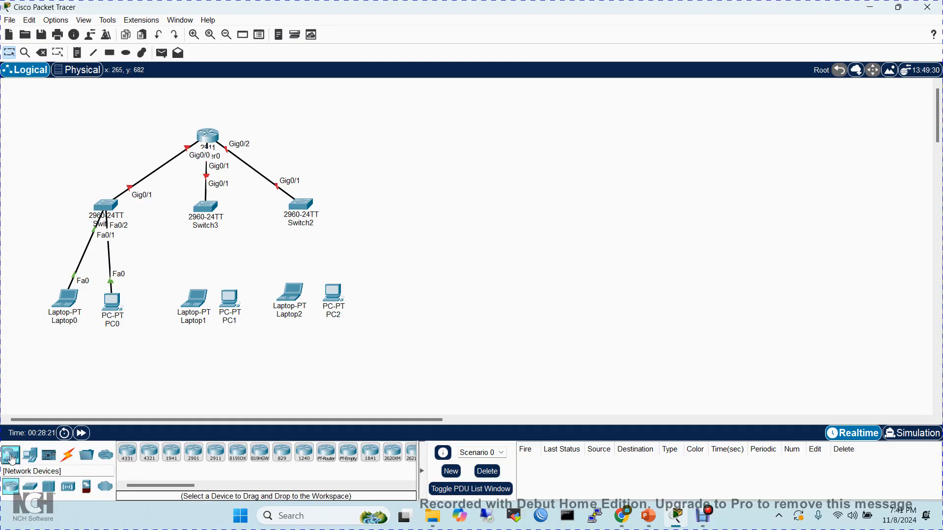
left_click(30, 486)
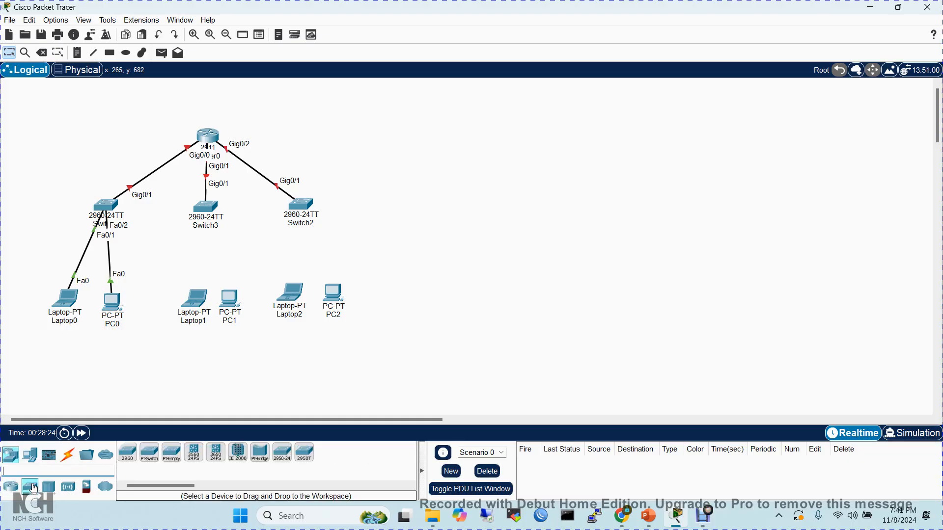
left_click(130, 452)
left_click(456, 206)
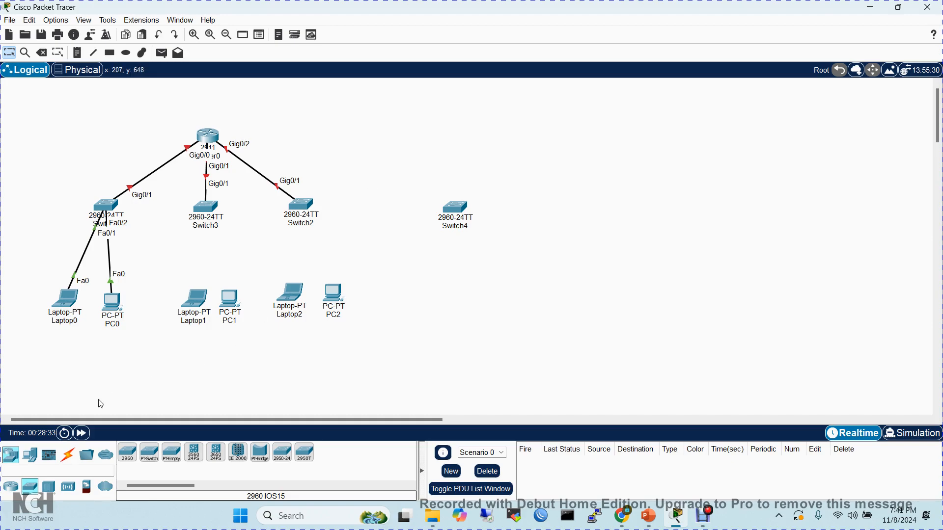
- Connect Switch3 to Laptop1 and to PC1 using the automatically chosen connection type
left_click(68, 455)
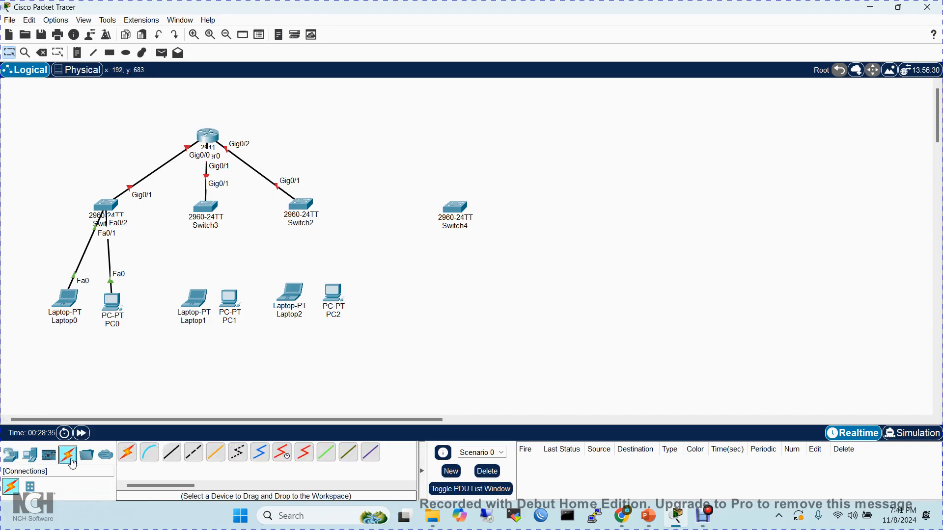
left_click(130, 456)
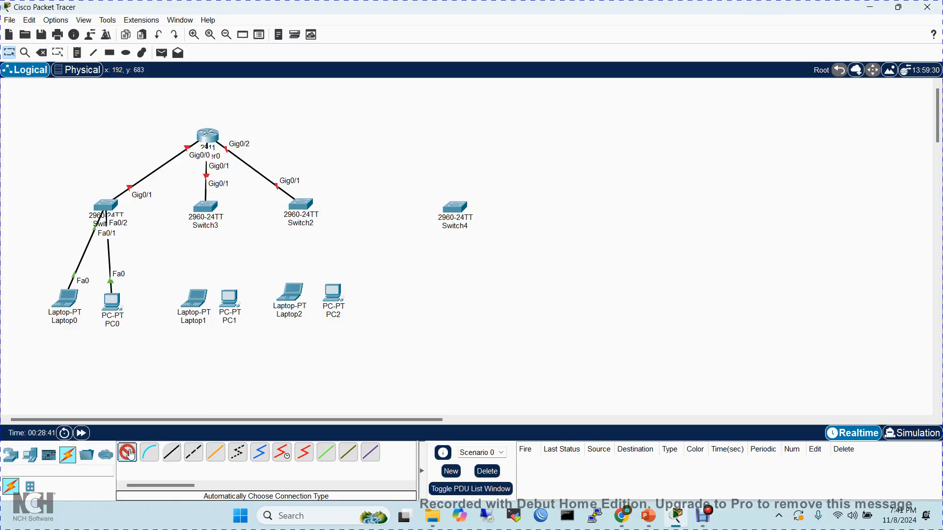
left_click(208, 212)
left_click(197, 298)
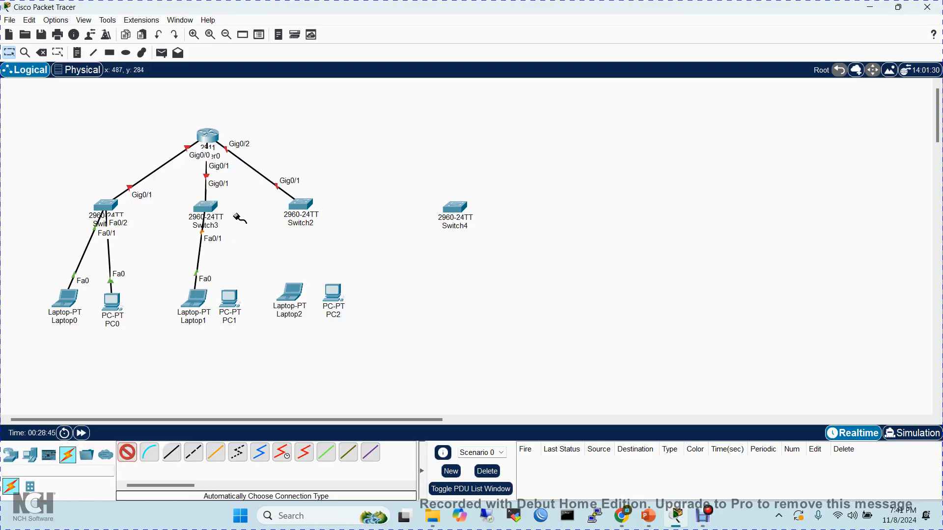
left_click(209, 210)
left_click(228, 297)
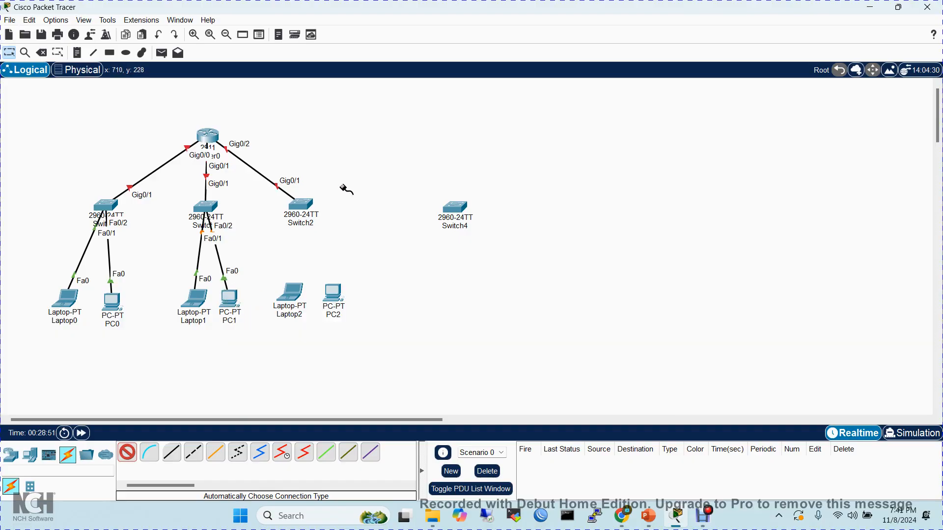
- Connect Switch2 to Laptop2 and to PC2 using the automatically chosen connection type
left_click(300, 203)
left_click(290, 292)
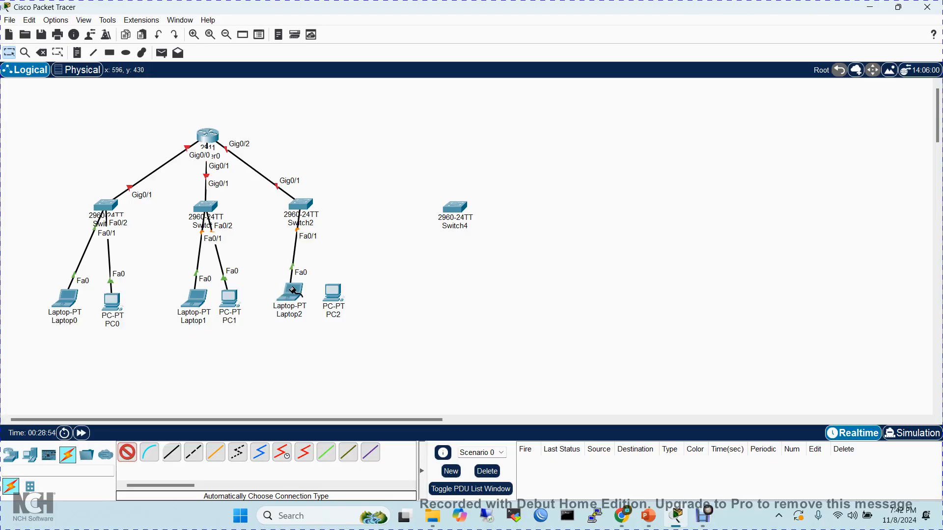
left_click(307, 208)
left_click(331, 291)
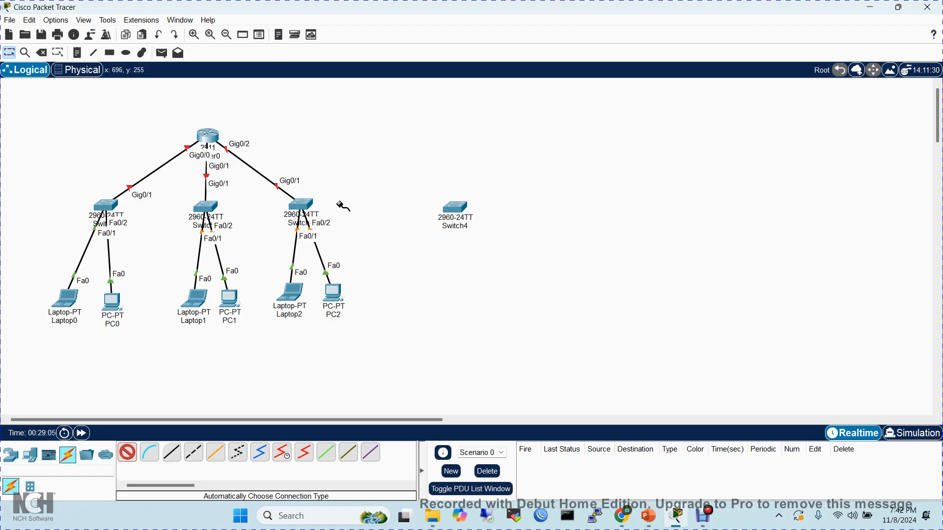
- Connect Switch2 to Switch4 using the automatically chosen connection type and end cable placement
left_click(301, 202)
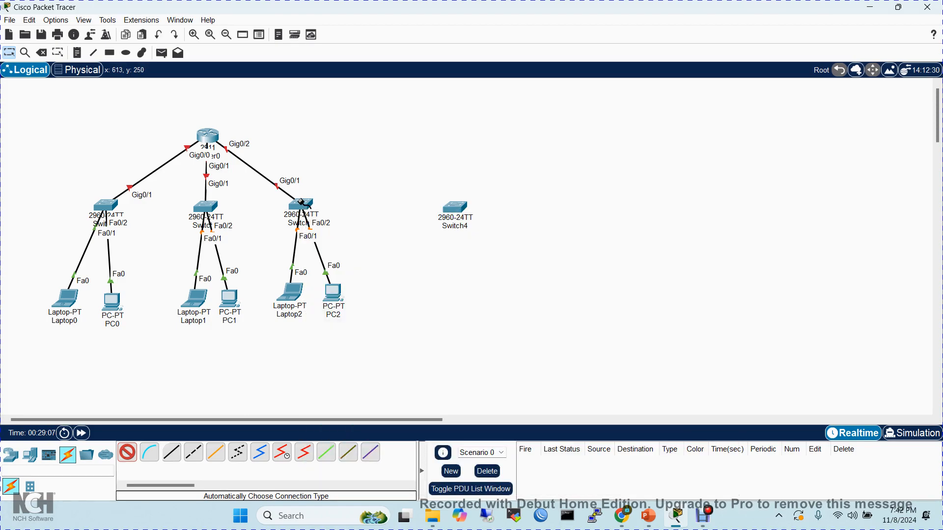
left_click(456, 205)
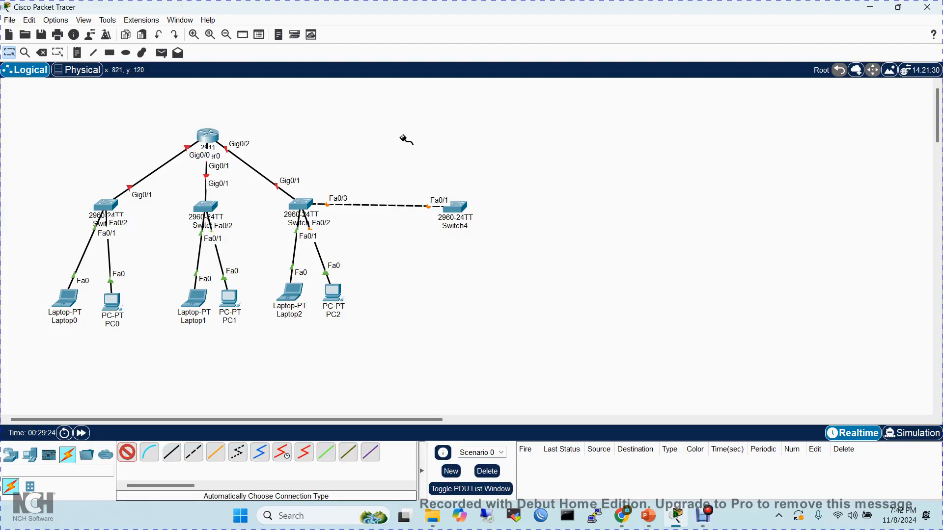
left_click(127, 452)
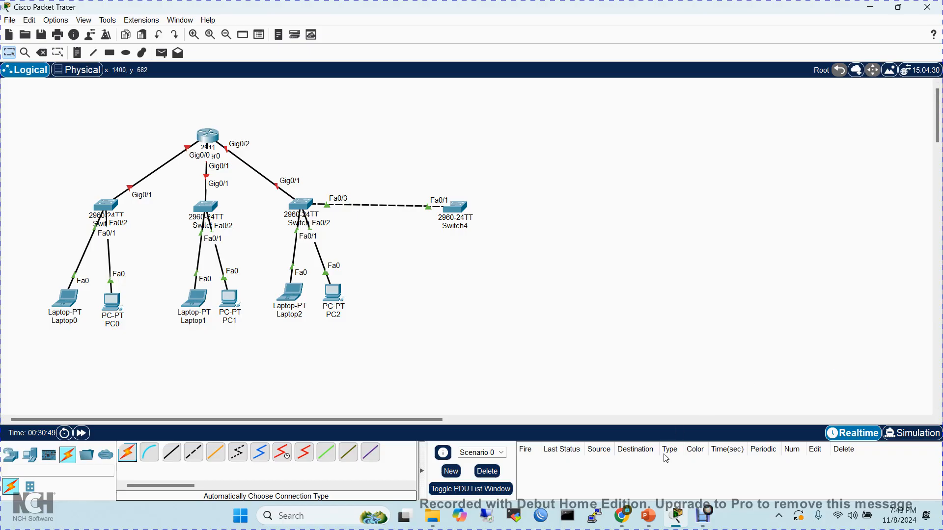
left_click(704, 516)
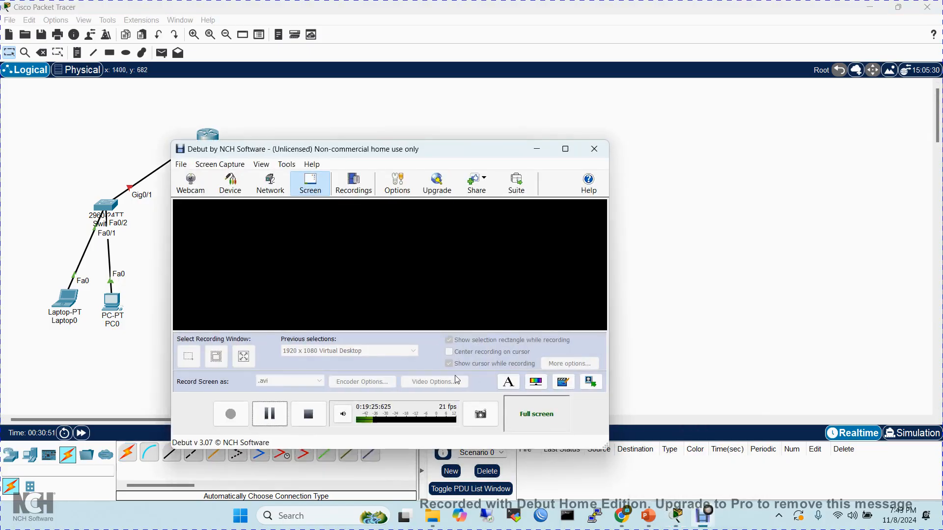
left_click(263, 409)
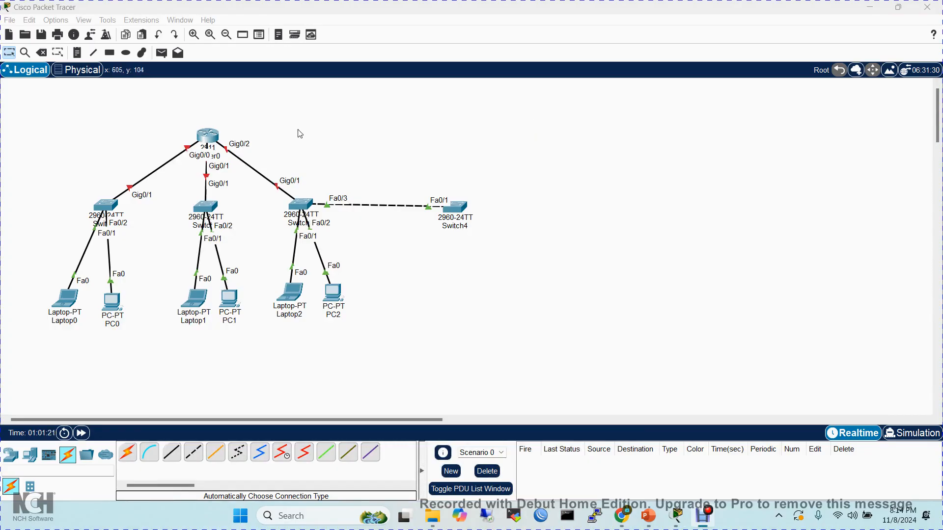
- Open Switch4's command line interface in a maximized window and start the console session
left_click(458, 211)
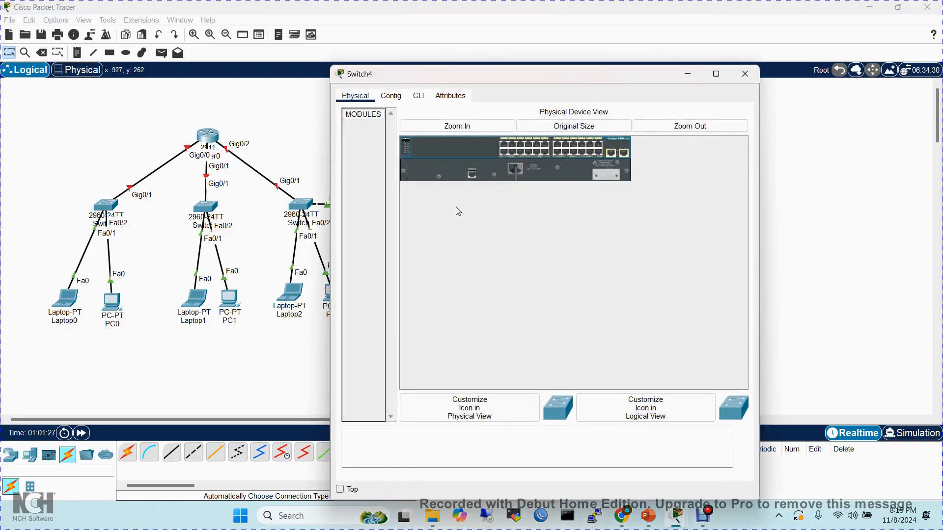
left_click(418, 95)
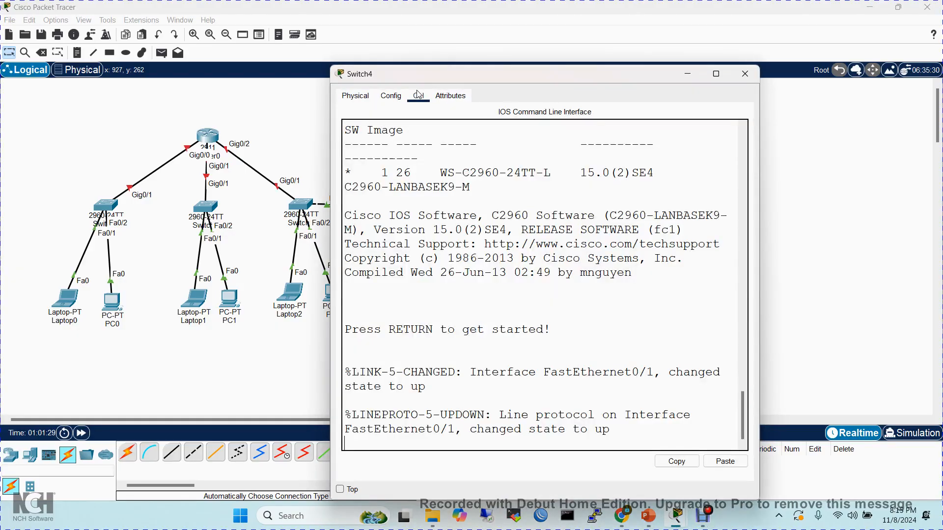
left_click(716, 74)
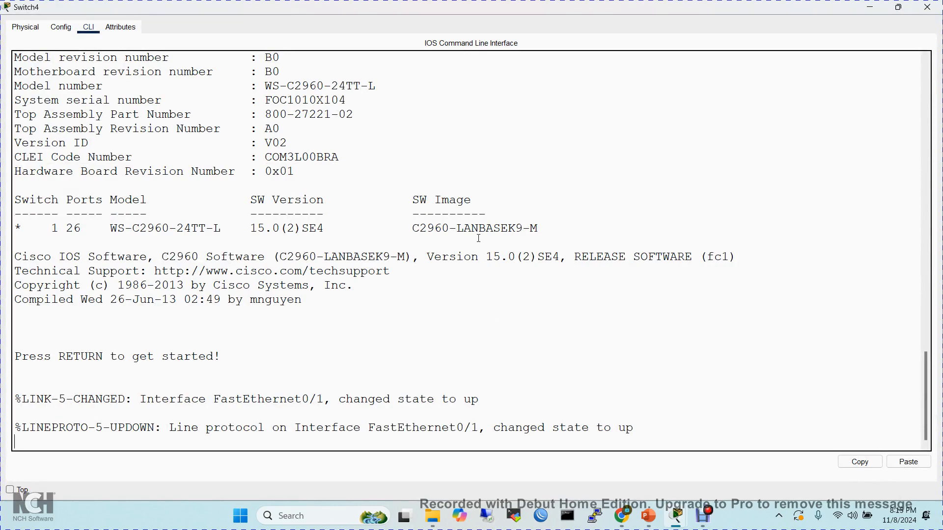
key("Return")
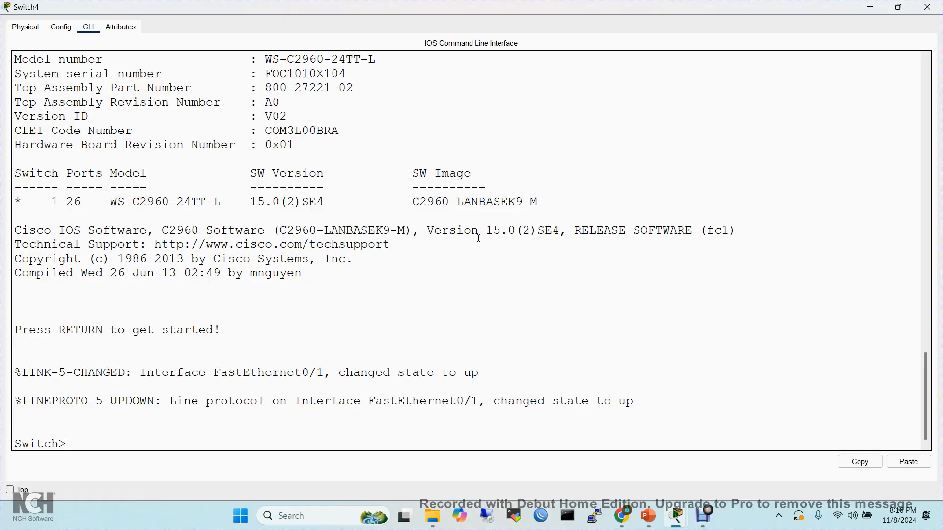
type("en")
- List the commands available at the switch's user EXEC prompt with the ? help command
key("BackSpace")
key("BackSpace")
type("?")
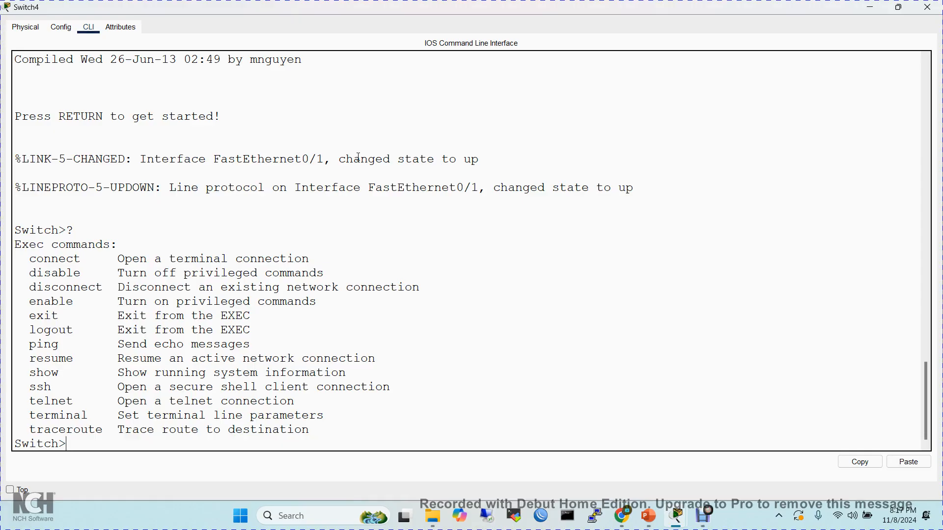
type("e")
- Enter privileged EXEC mode on Switch4 with the enable command, completed from its abbreviation en
left_click_drag(42, 317, 38, 317)
left_click(37, 315)
type("n")
key("Tab")
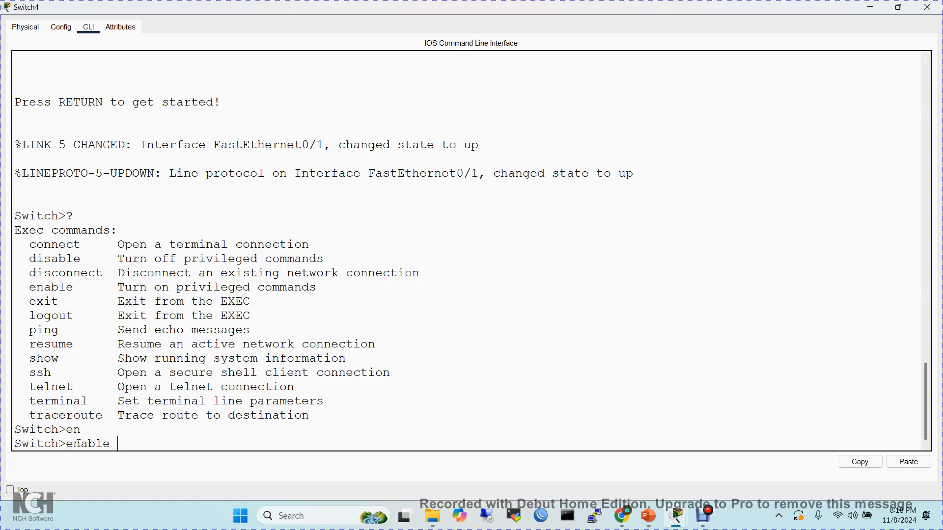
key("Return")
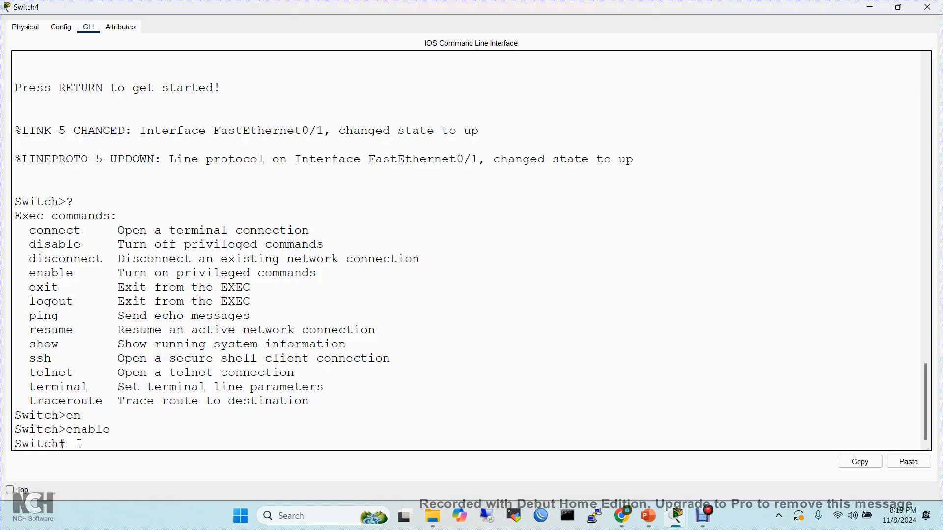
- Enter global configuration mode on Switch4 with the configure terminal command, completing both words from their abbreviations
type("conf")
key("Tab")
type("t")
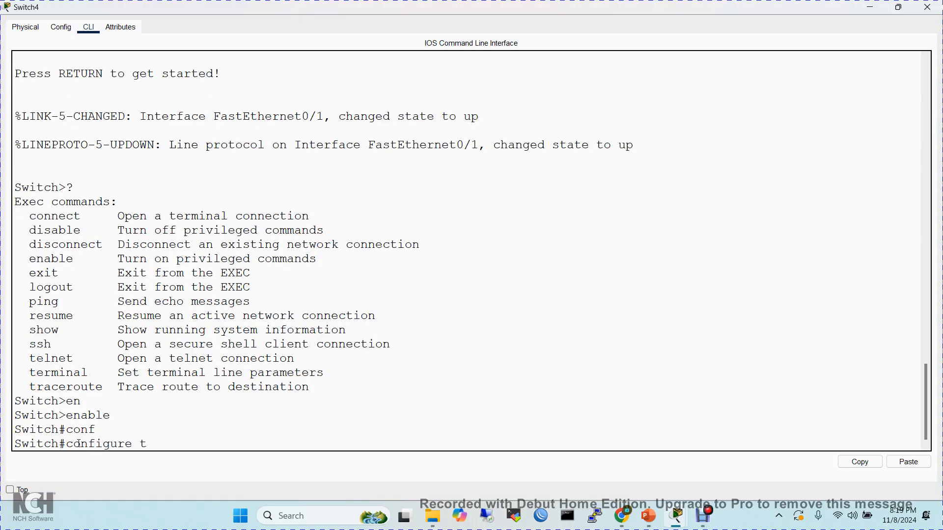
key("Tab")
key("Return")
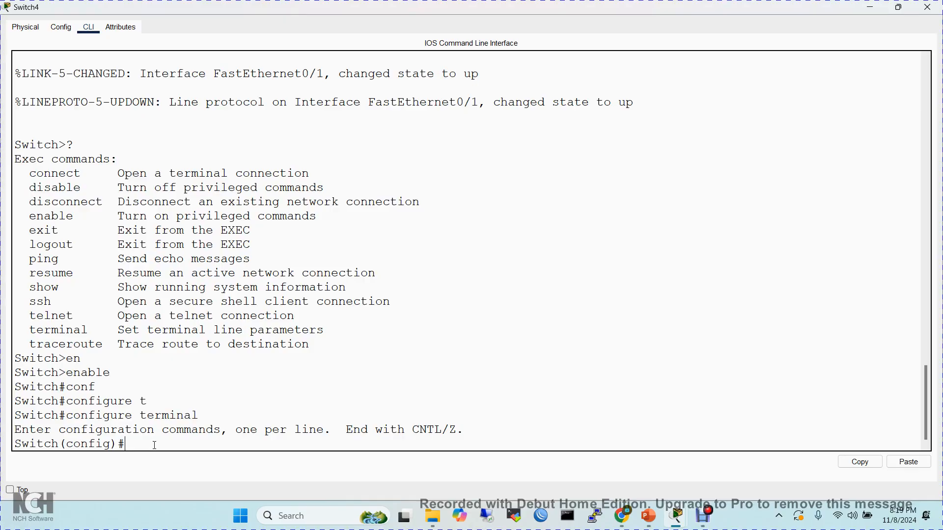
- Set Switch4's hostname to CSL_SW_01 and check the new name in the prompt
type("host")
key("Tab")
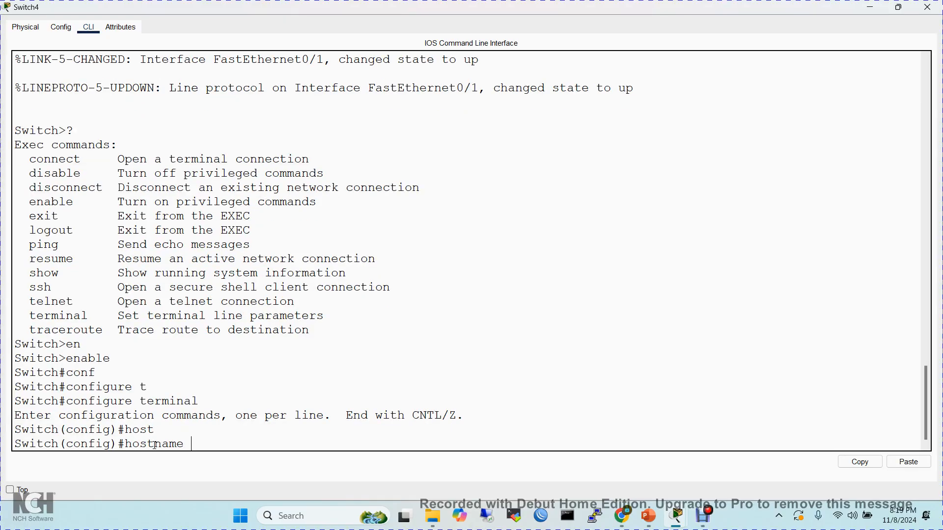
type("CSL_SW_01")
key("Return")
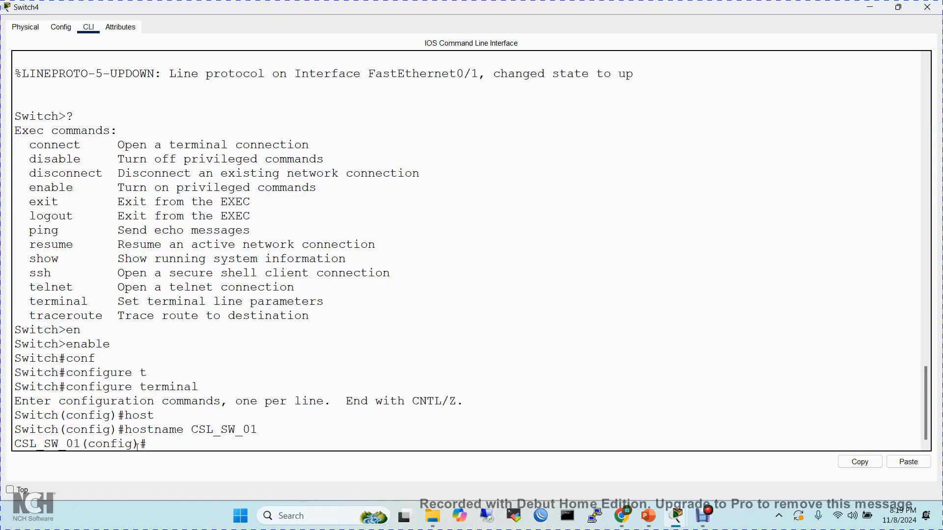
left_click_drag(78, 444, 13, 437)
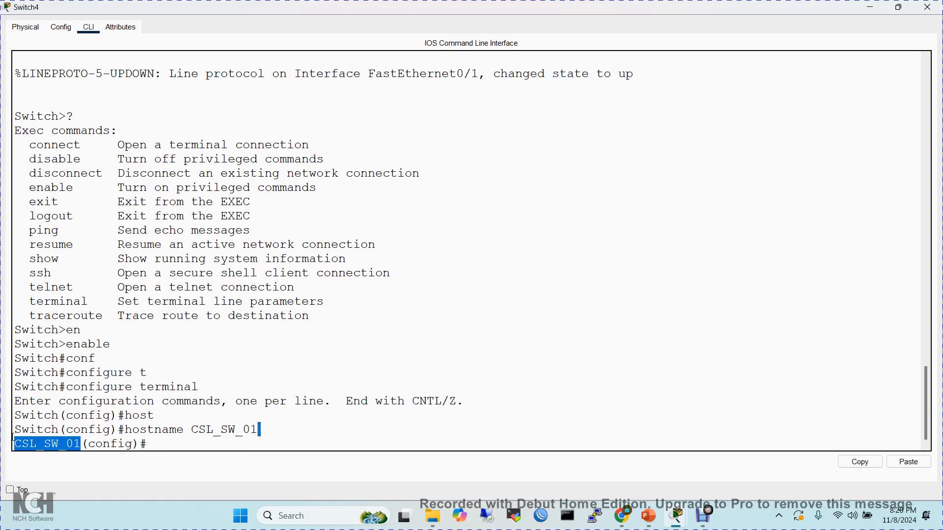
left_click(161, 441)
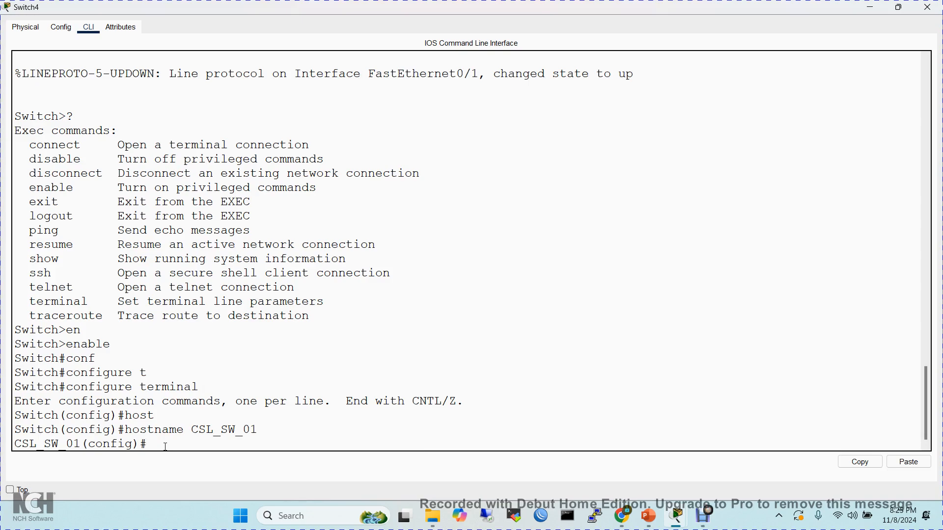
- Leave global configuration mode on Switch4 with the exit command and bring up fresh privileged EXEC prompts
type("exit")
key("Return")
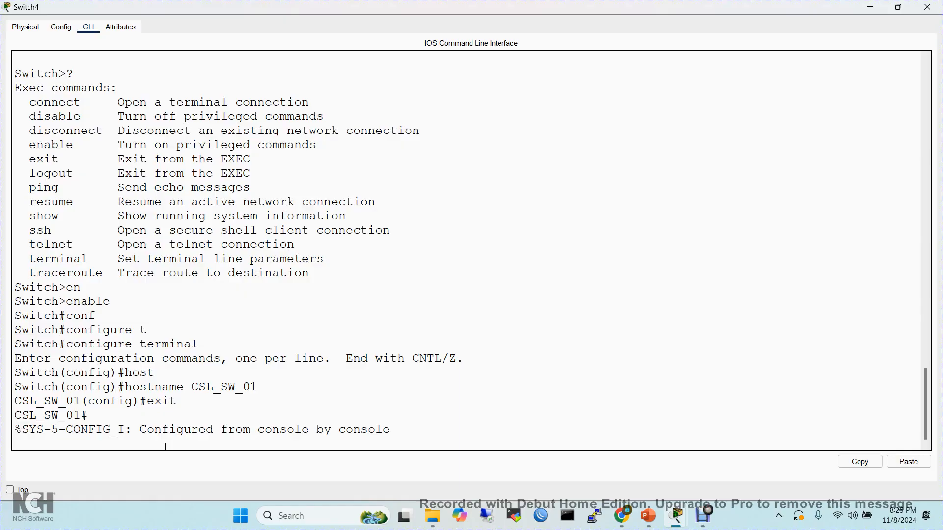
key("Return")
key("Return")
key("Return")
key("Return")
key("Return")
key("Return")
key("Return")
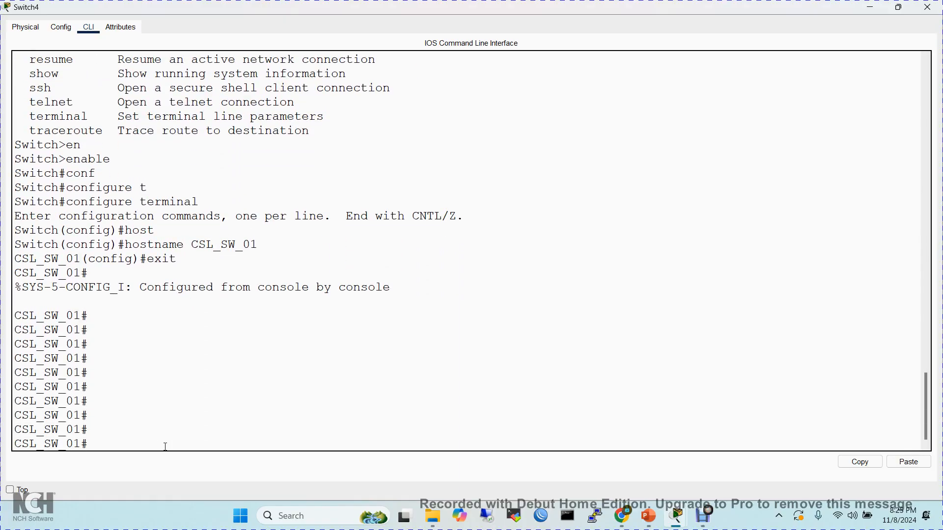
- Restore the maximized Switch4 window and snap it to half the screen beside the network topology
left_click(898, 7)
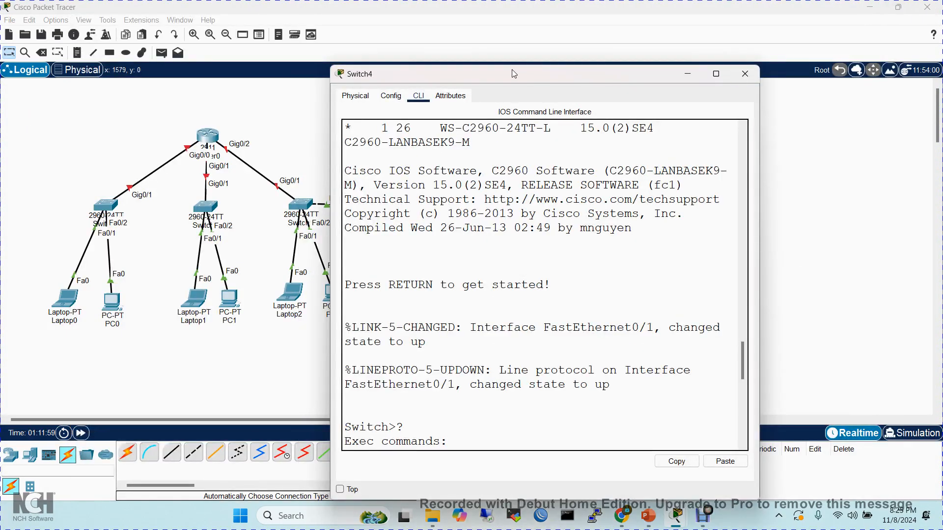
left_click_drag(512, 73, 506, 50)
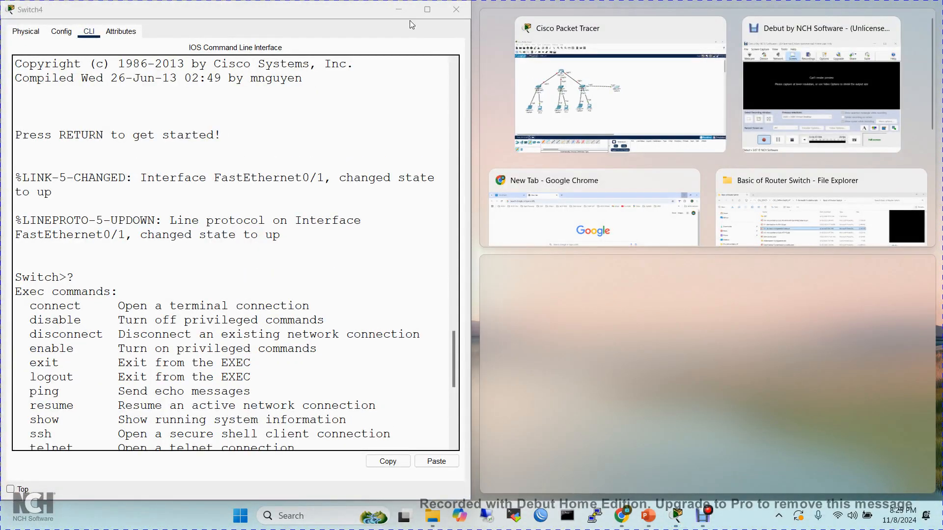
left_click(352, 7)
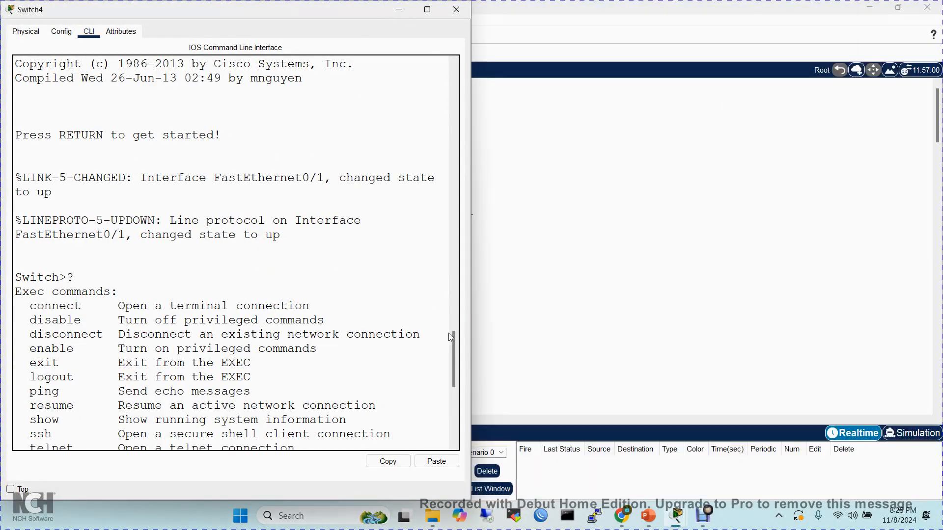
left_click_drag(452, 341, 457, 418)
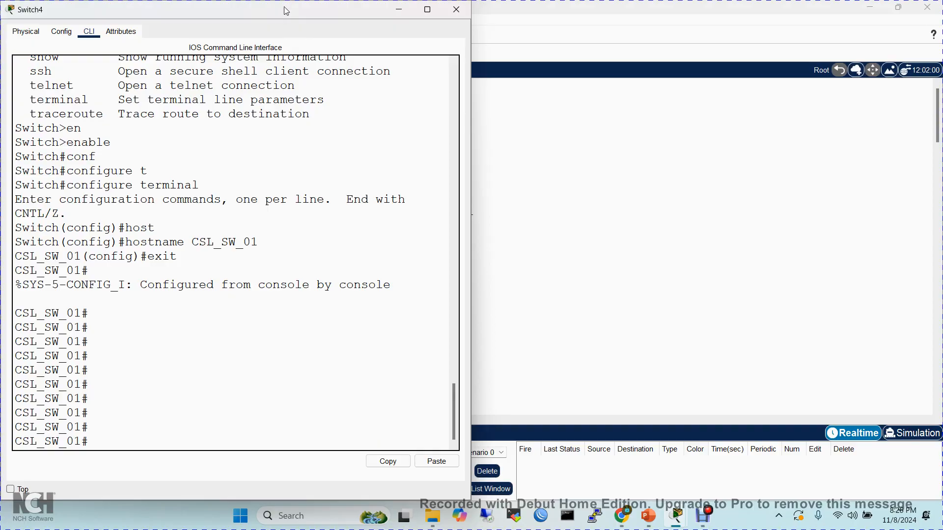
left_click_drag(287, 1, 285, 226)
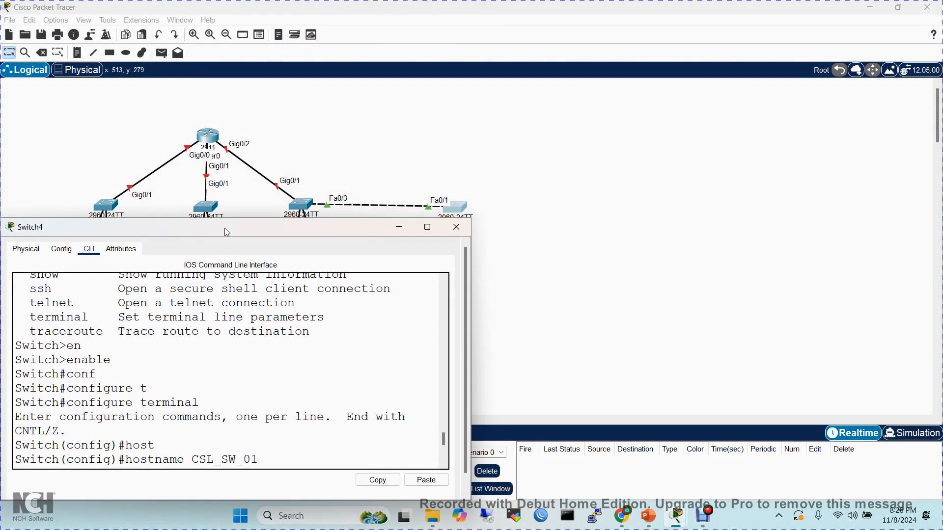
left_click_drag(227, 232, 330, 30)
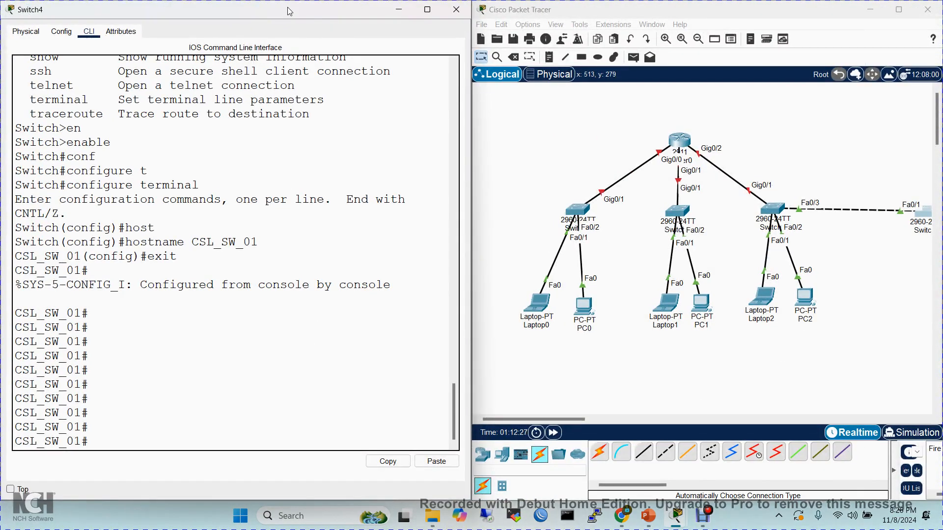
- Make the Switch4 window a smaller floating window with reduced height and bring its CLI to the latest prompt
left_click_drag(290, 58, 328, 129)
left_click(328, 129)
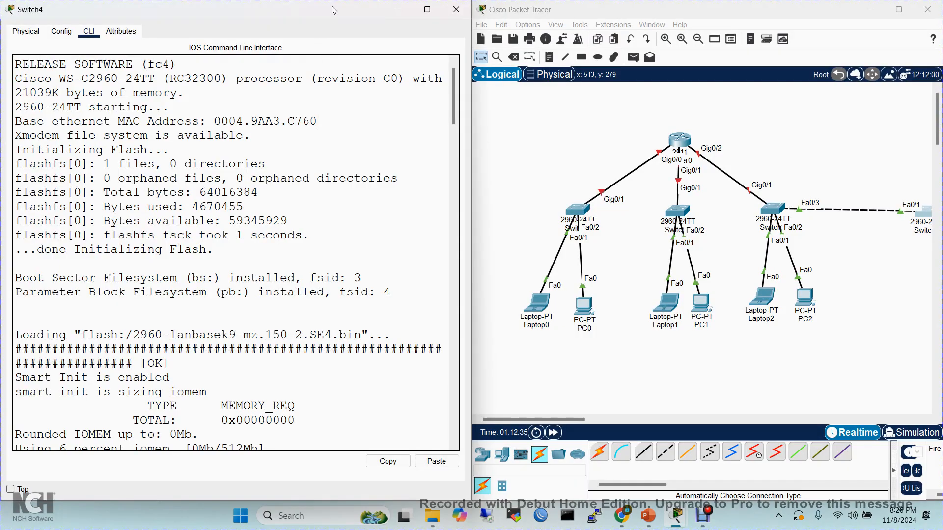
left_click(427, 9)
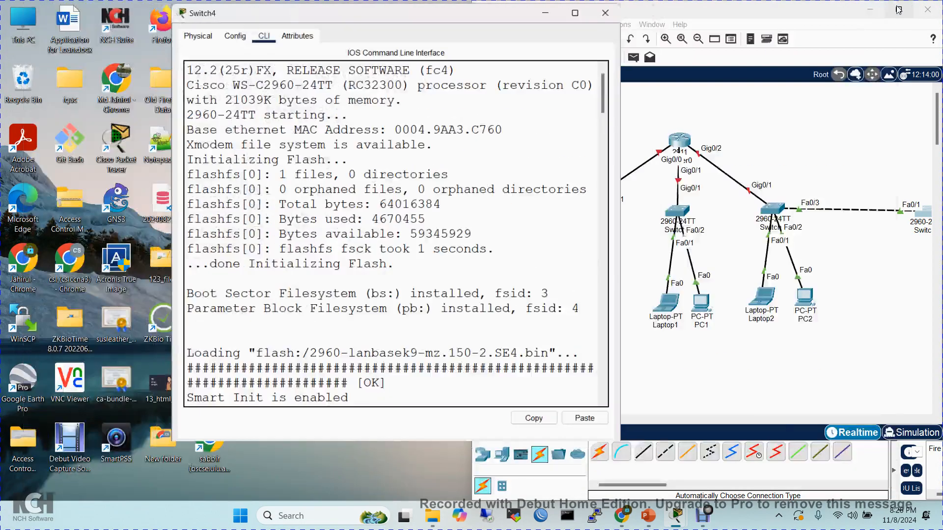
left_click(899, 7)
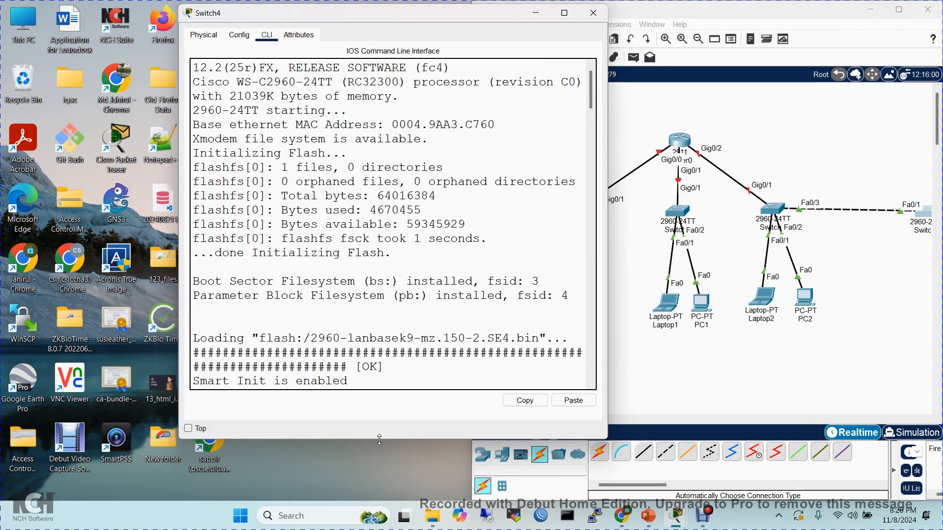
left_click_drag(379, 444, 380, 282)
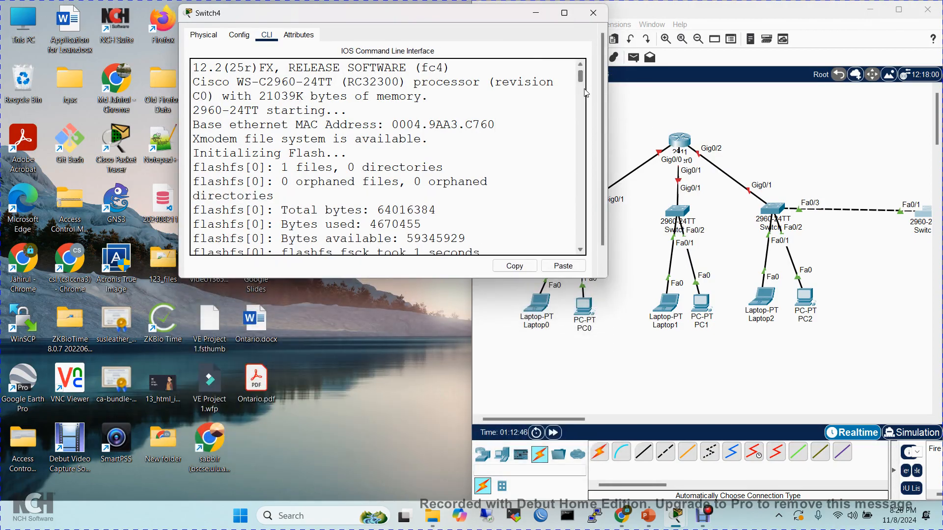
left_click_drag(581, 77, 583, 253)
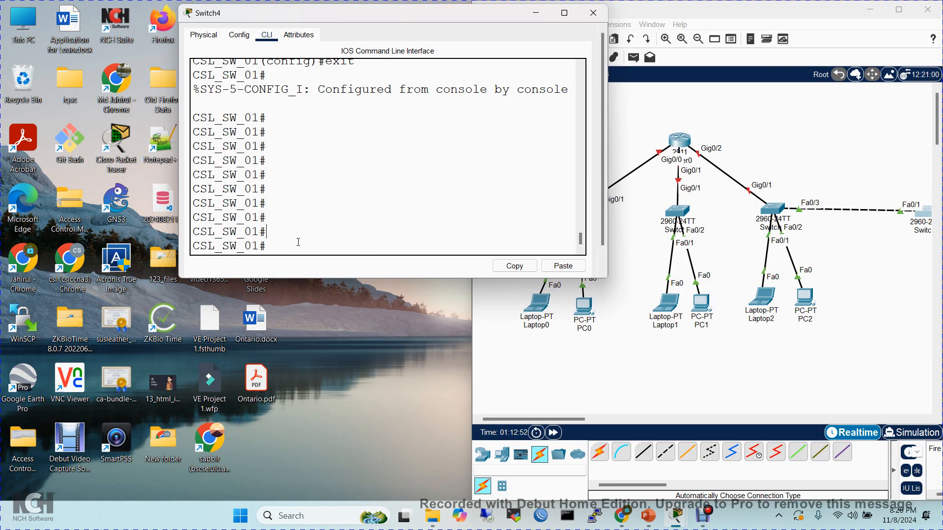
- Enter global configuration mode from the privileged prompt with configure terminal, abbreviating both words
type("conf")
key("Tab")
type("t")
key("Tab")
key("Return")
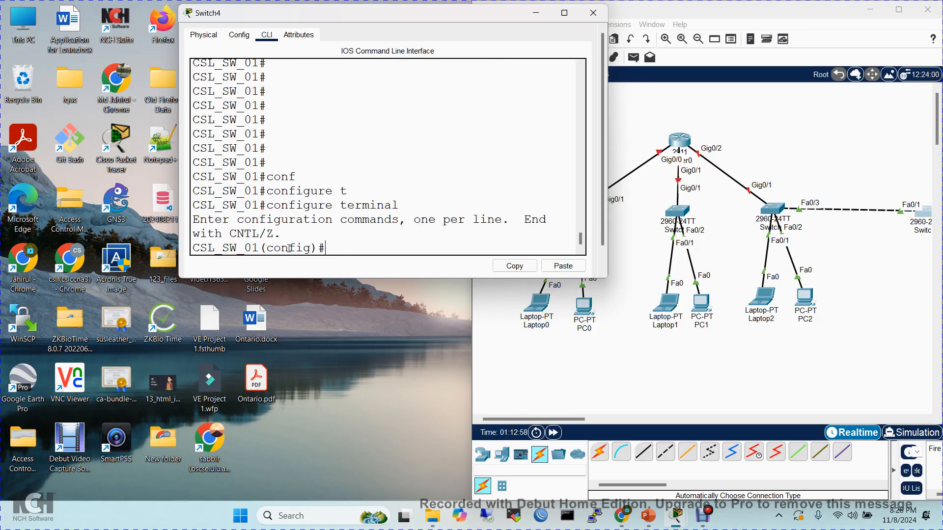
- Exit global configuration mode, exit the privileged session as well, and reopen the console at the user EXEC prompt
type("exit")
key("Return")
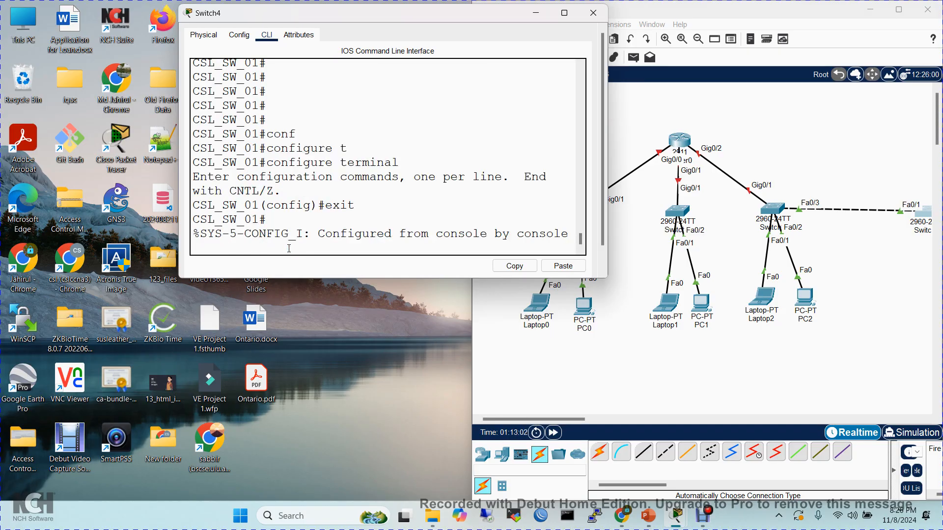
key("Return")
type("exit")
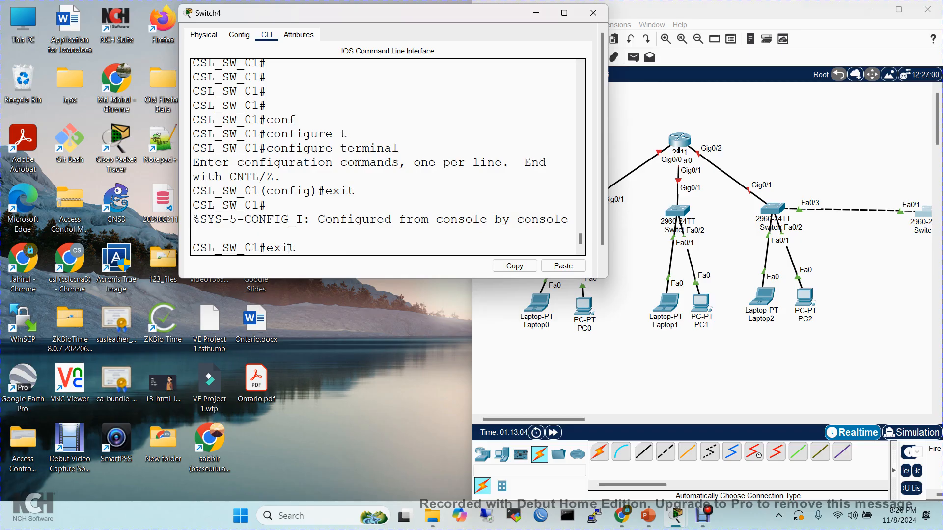
key("Return")
key("Return")
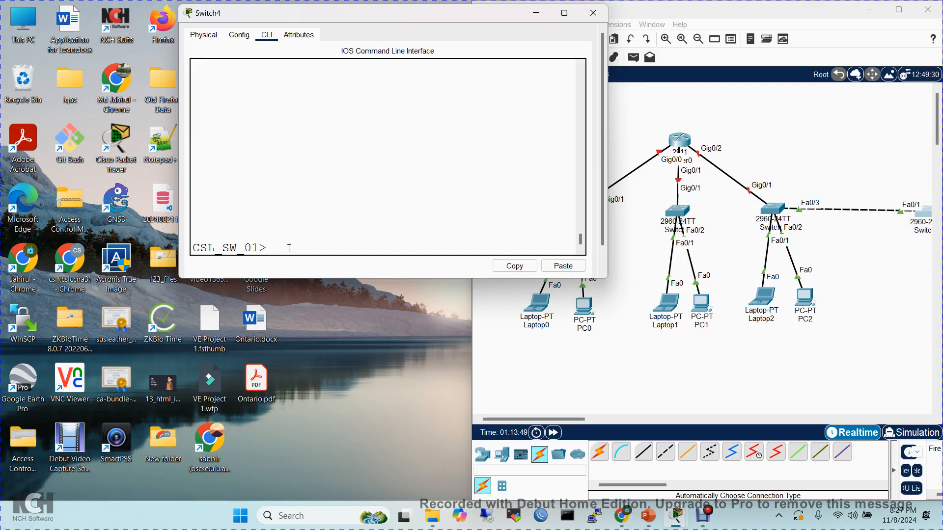
- Enter privileged EXEC mode with enable and global configuration mode with configure terminal, completing the commands from en, conf and t
type("en")
key("Tab")
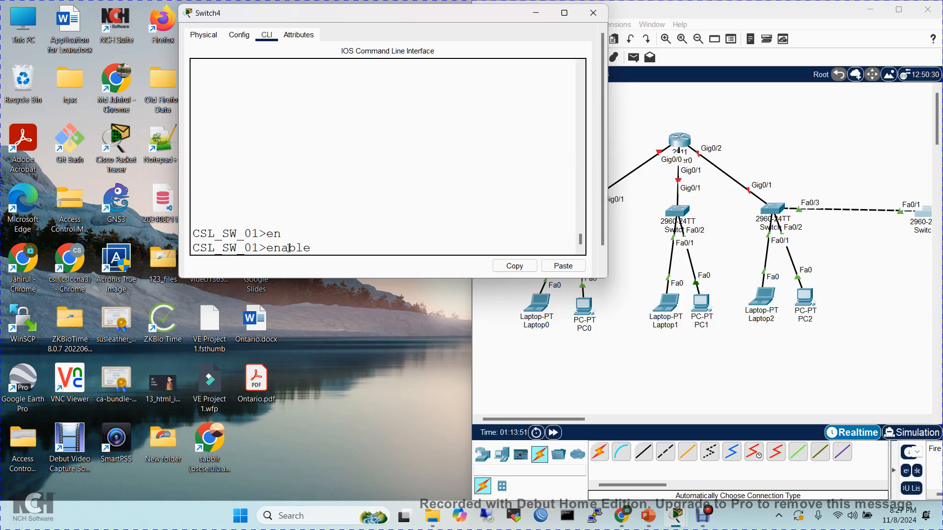
key("Return")
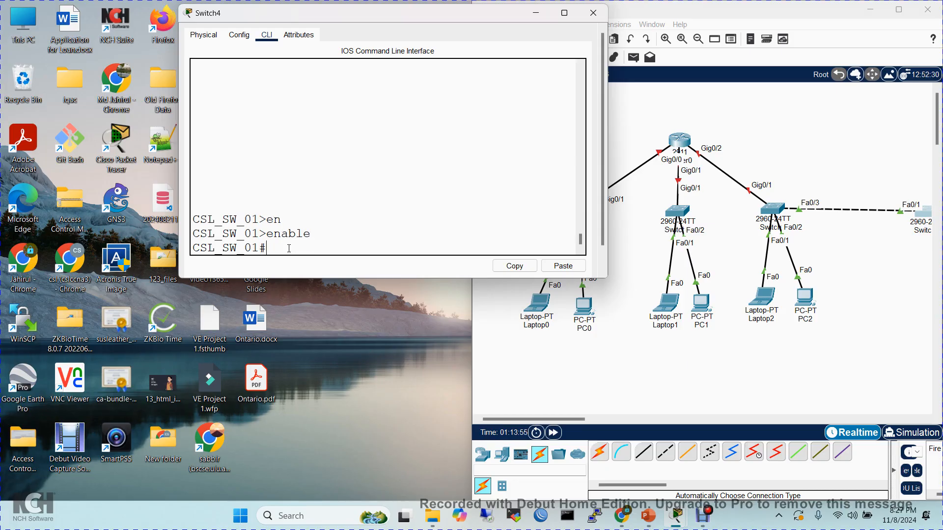
type("conf")
key("Tab")
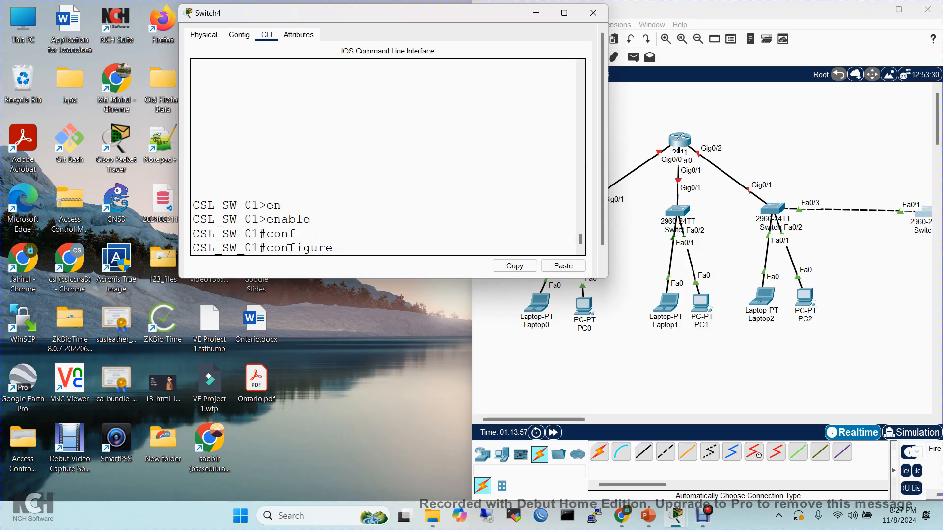
type("t")
key("Tab")
key("Return")
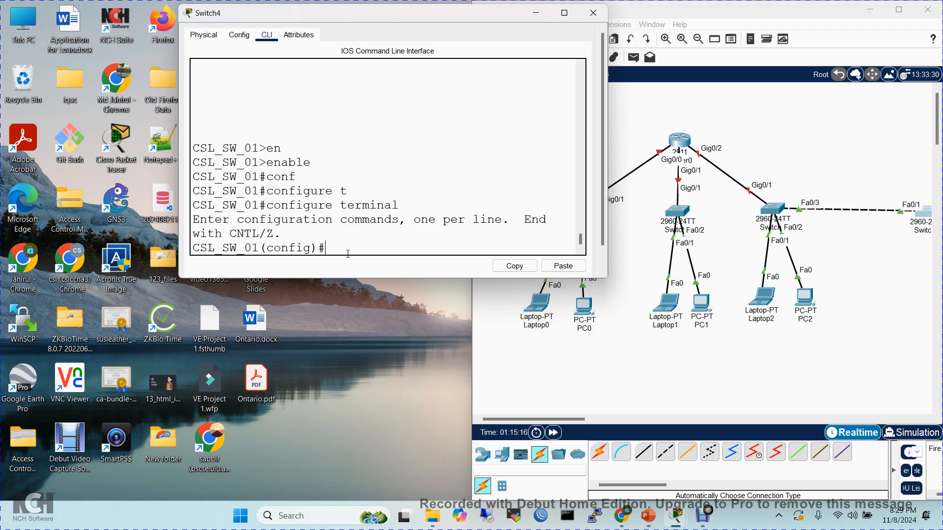
- Maximize the Packet Tracer topology window and bring the Switch4 CLI window back in front of it
left_click(902, 13)
left_click(902, 13)
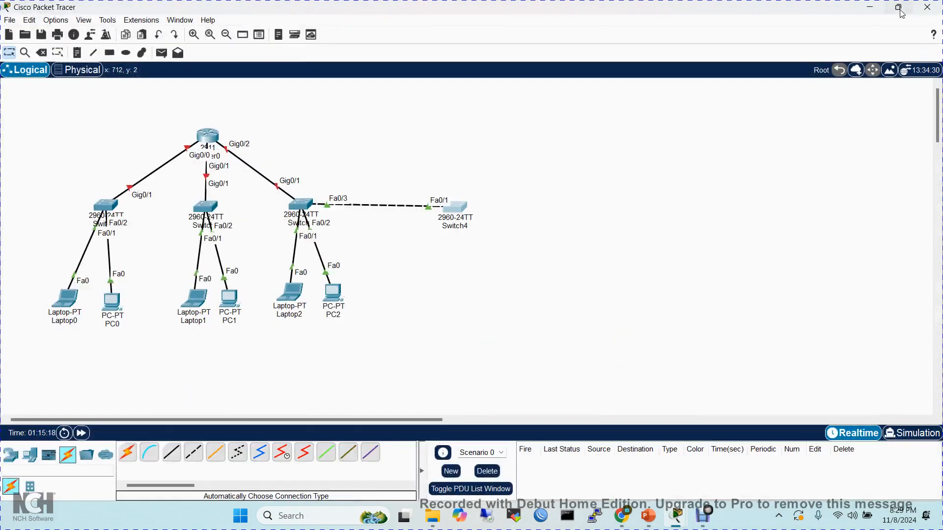
mouse_move(678, 520)
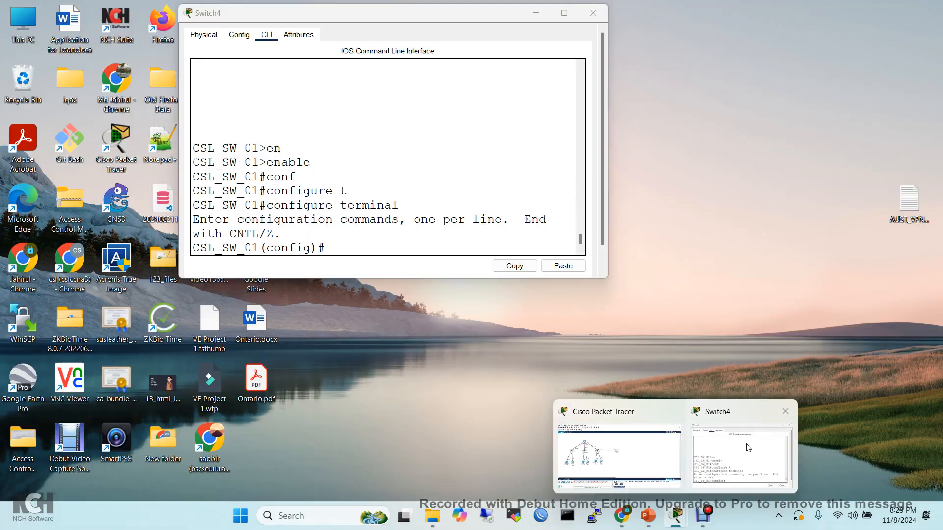
left_click(748, 448)
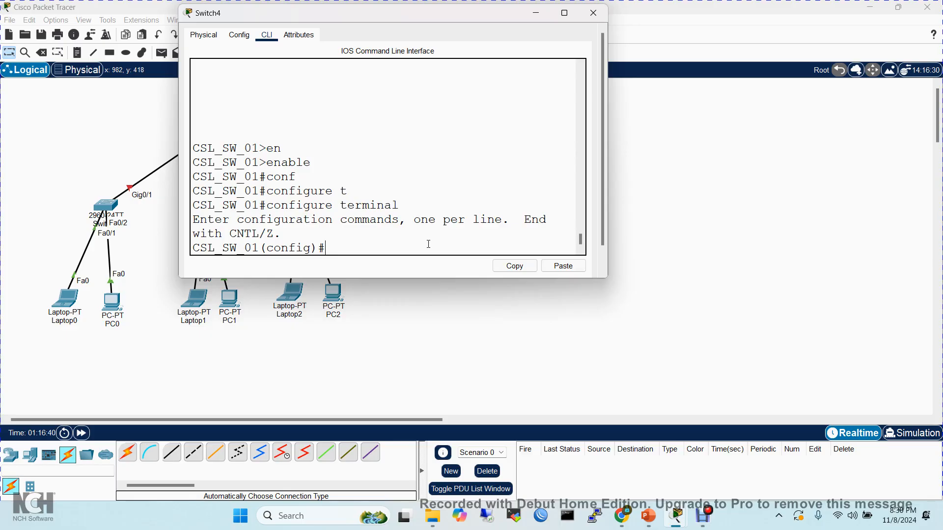
- Change the switch's hostname to CSL_SW_05 with the hostname command, completed from hos
type("hos")
key("Tab")
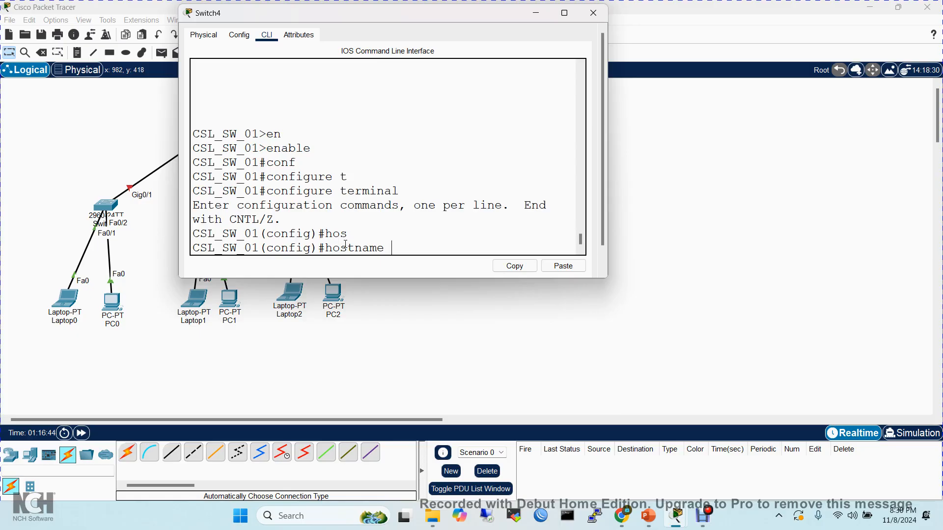
type("CSL_SW_05")
key("Return")
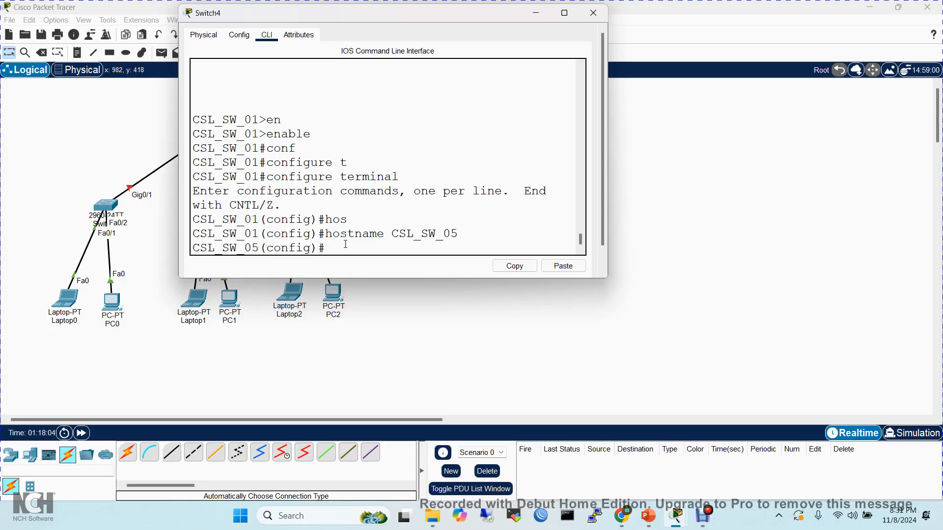
- Display the running configuration from configuration mode with do sh ru, highlight the hostname line, and break off the listing
type("do sh")
type("ru")
key("Return")
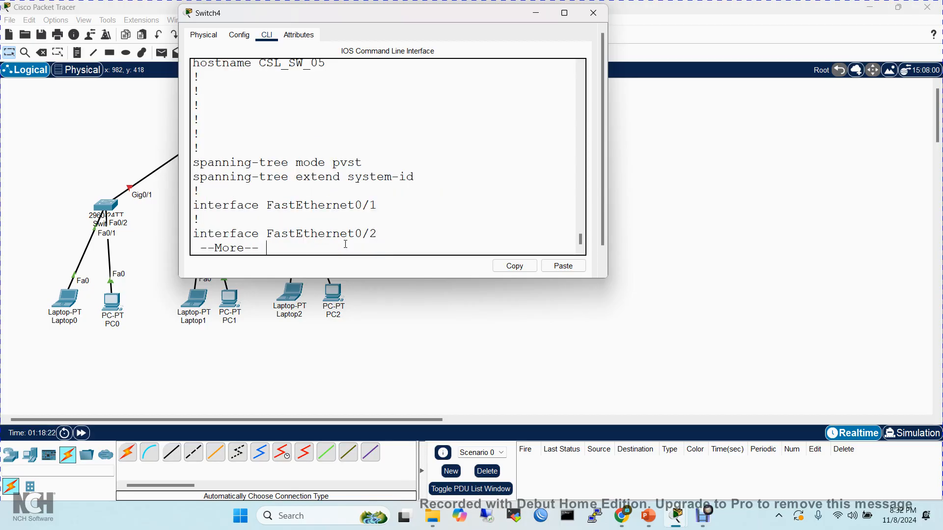
left_click_drag(337, 65, 186, 72)
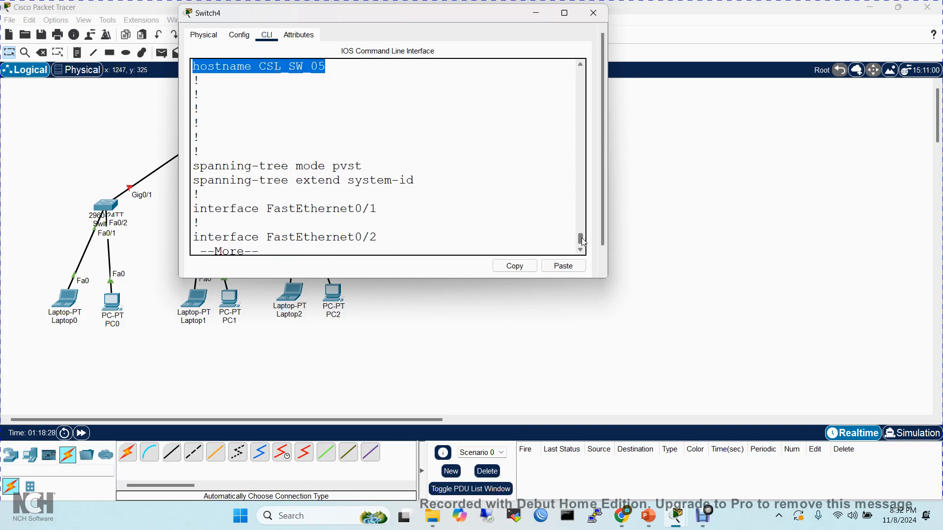
left_click_drag(582, 242, 581, 263)
key("ctrl+c")
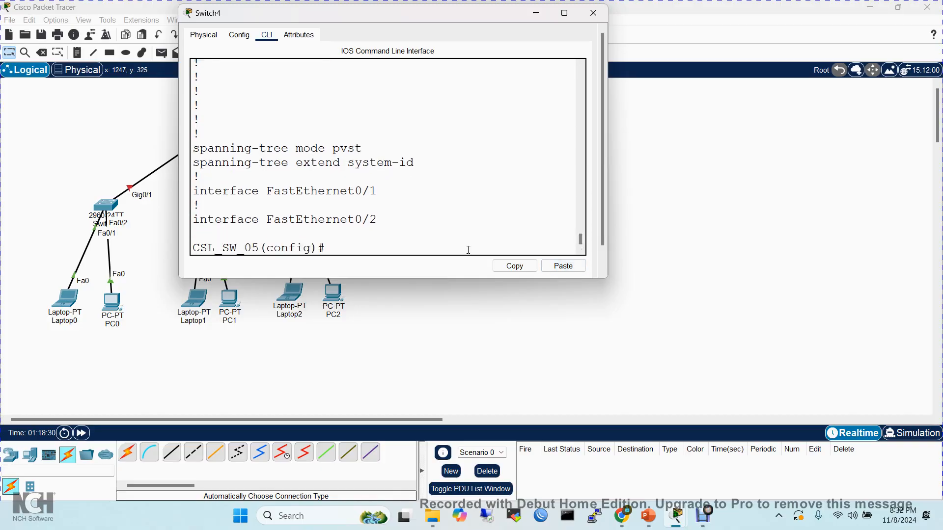
- Exit global configuration mode to the switch's privileged EXEC prompt
type("exit")
key("Return")
key("Return")
key("Return")
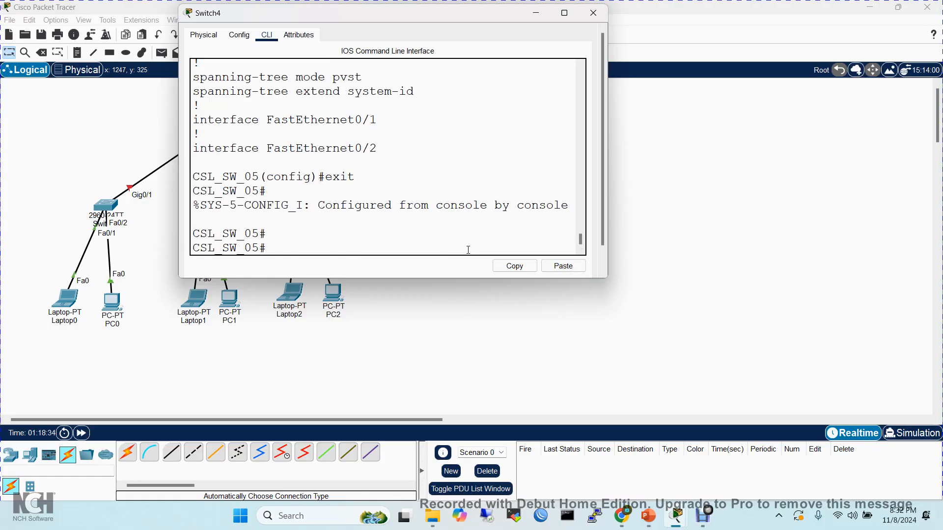
- Run show running-config from privileged EXEC mode, check the hostname line, and quit the paged listing
type("sh")
key("Tab")
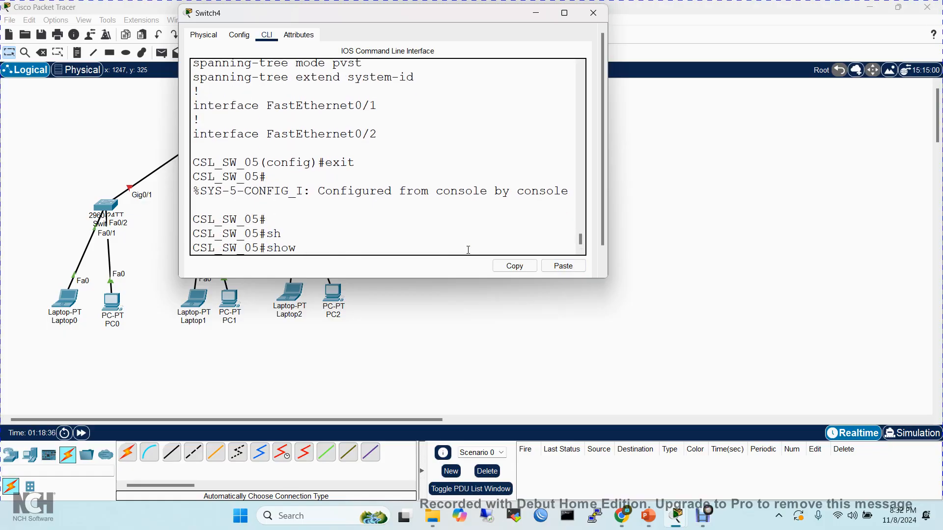
type("run")
key("Tab")
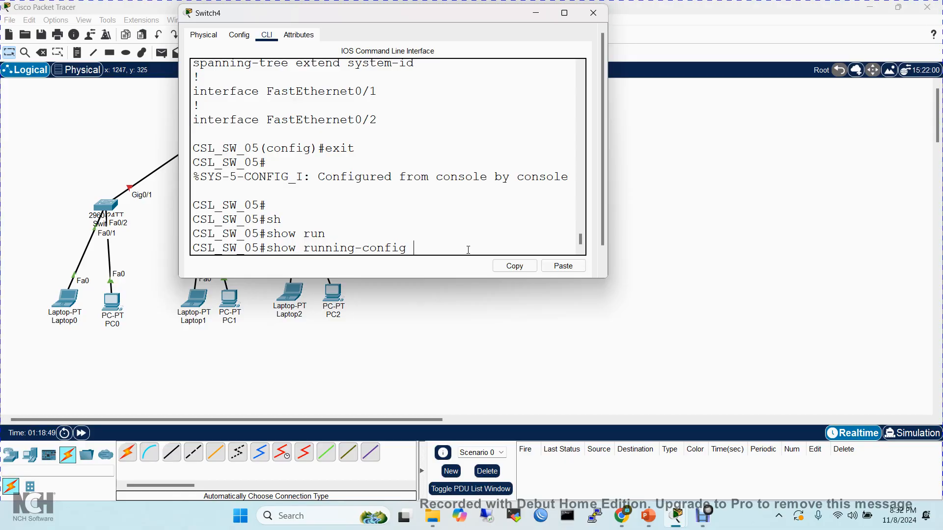
key("Return")
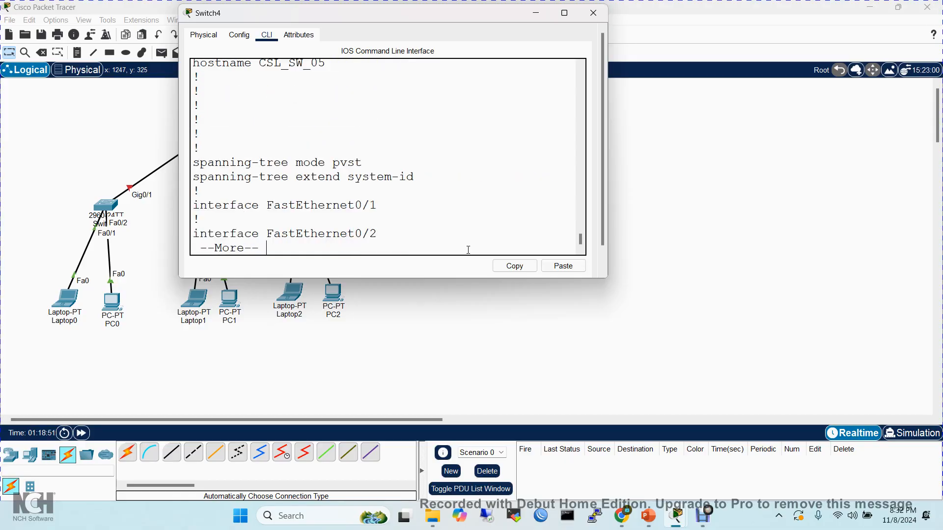
left_click(347, 68)
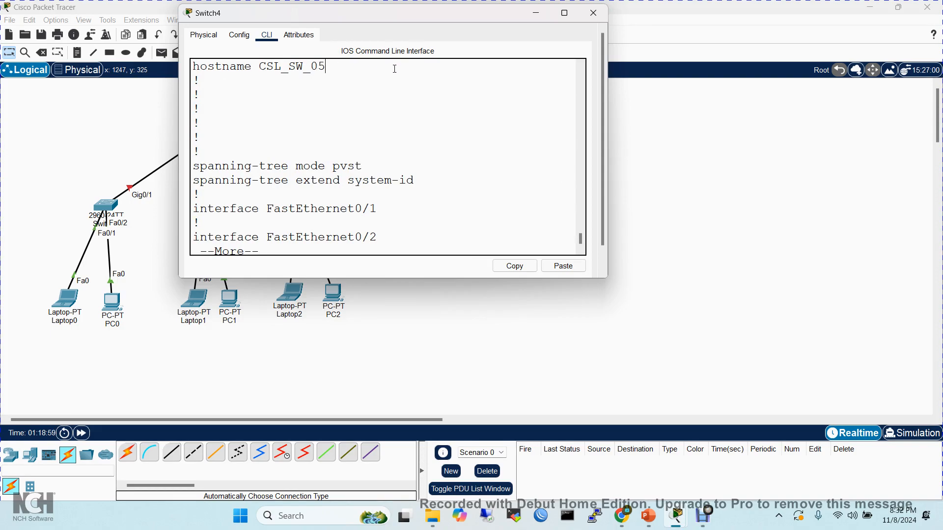
key("q")
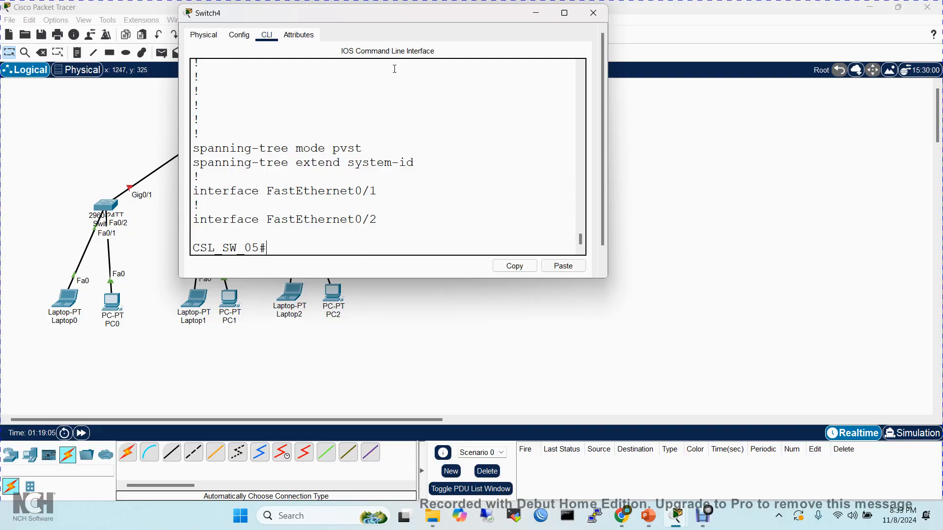
- Enlarge the Switch4 window to examine the hostname line in the running configuration, and restore its size at the latest CLI prompt
left_click(564, 13)
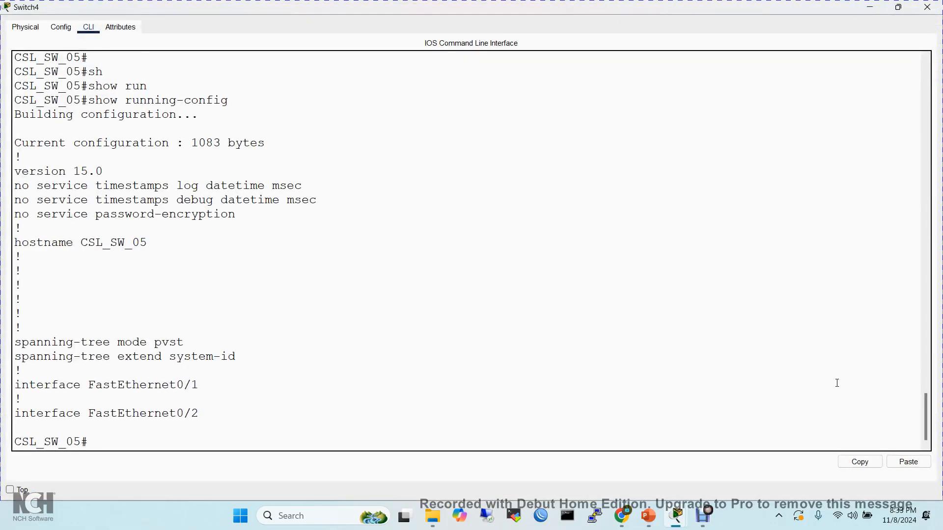
left_click_drag(927, 415, 928, 429)
left_click_drag(148, 242, 57, 284)
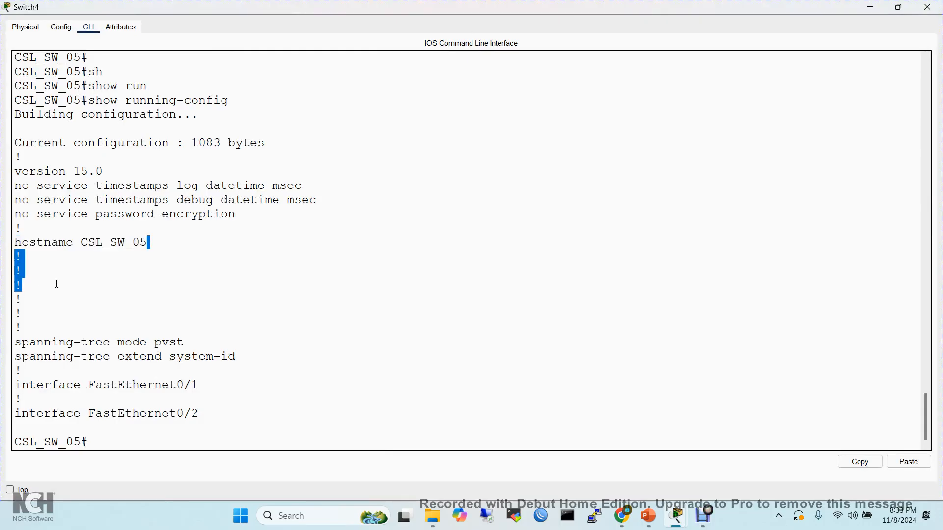
left_click(57, 283)
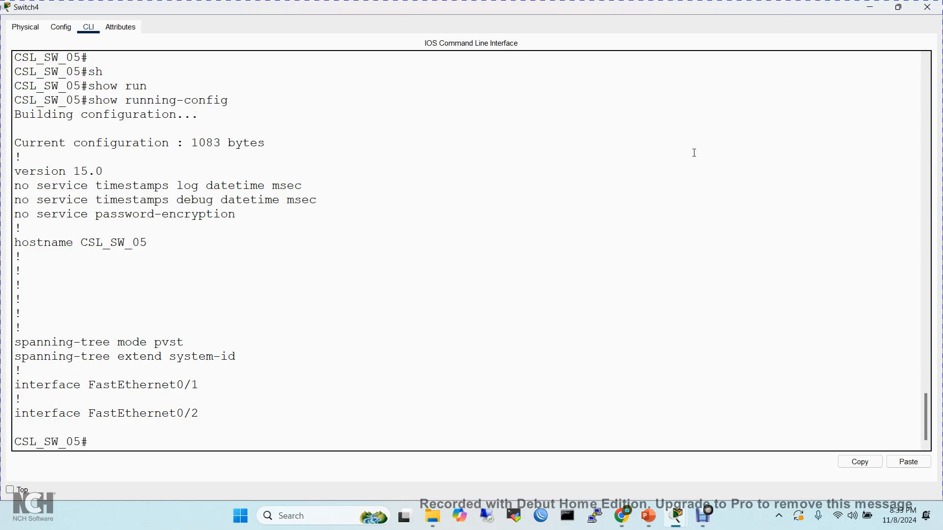
left_click(898, 8)
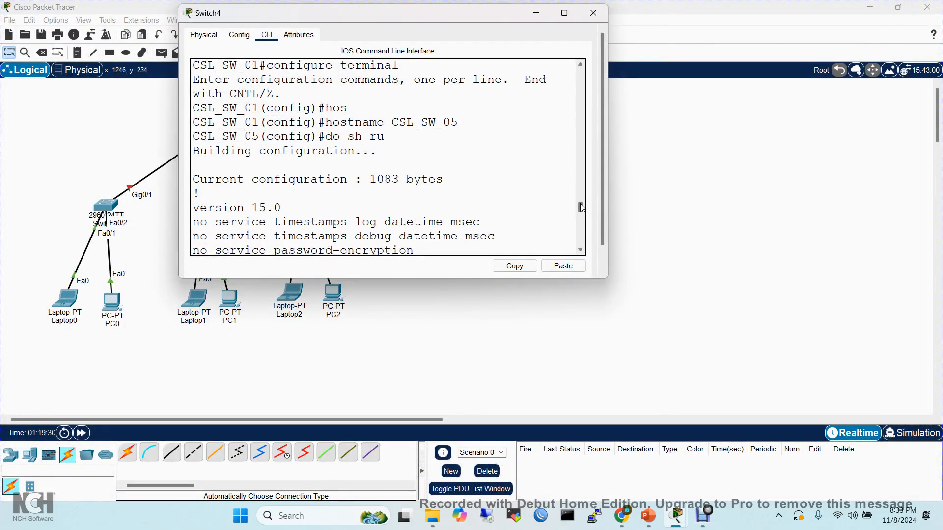
left_click_drag(581, 207, 581, 251)
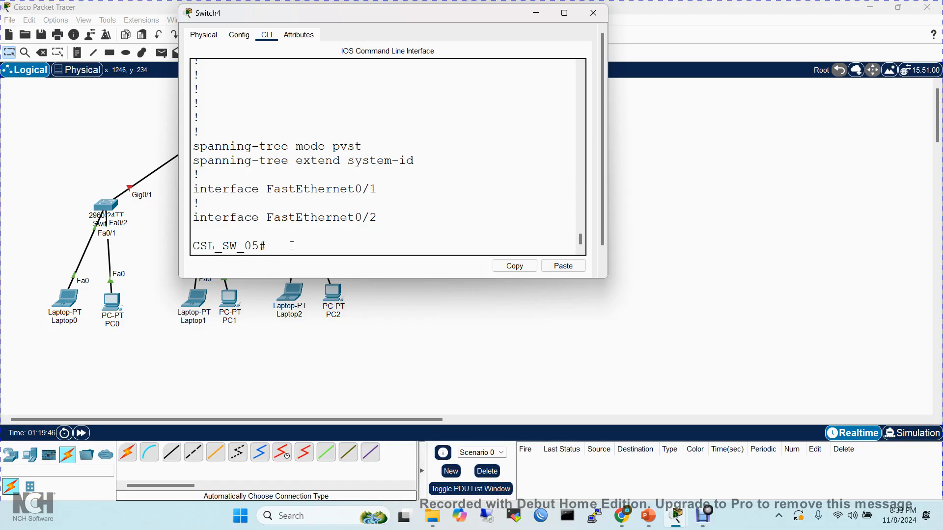
- Enter global configuration mode on the switch with configure terminal, completed from conf and t
type("conf")
key("Tab")
type("t")
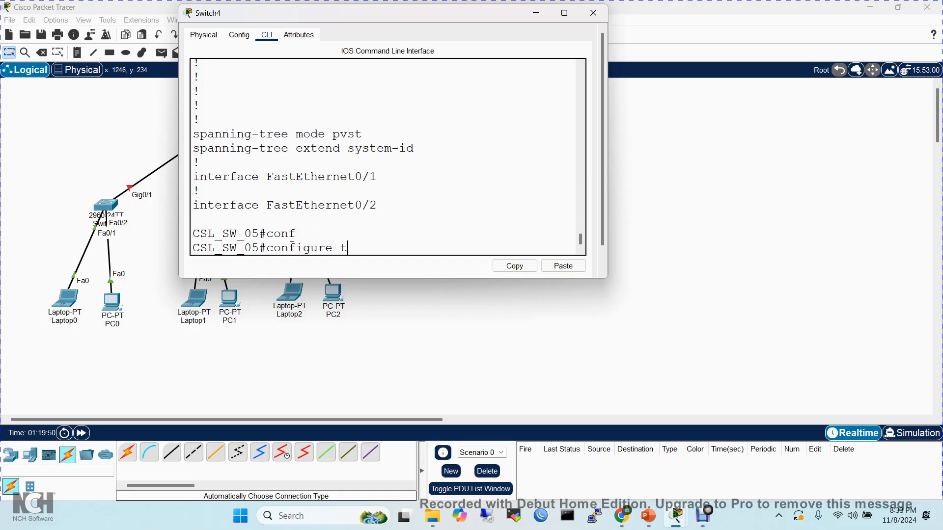
key("Tab")
key("Return")
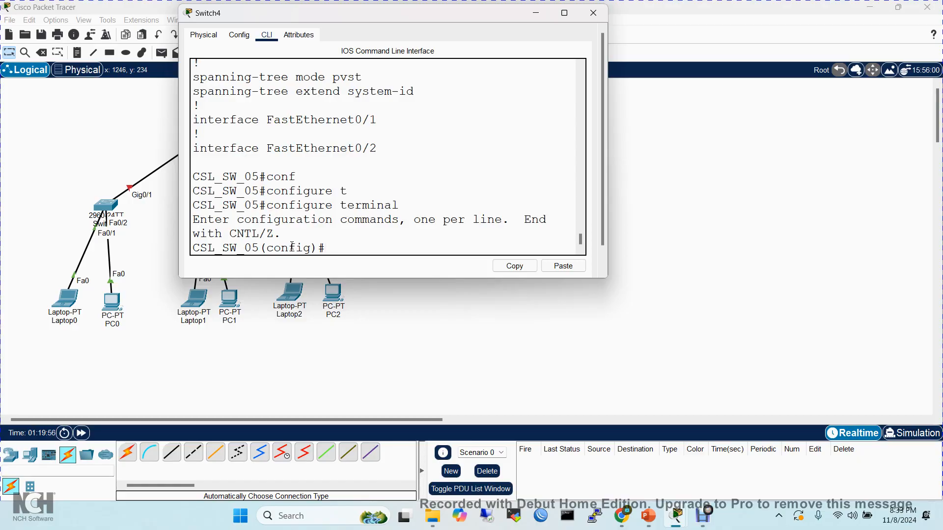
- Set the switch's privileged-mode password with the enable password command
type("enabl")
key("Tab")
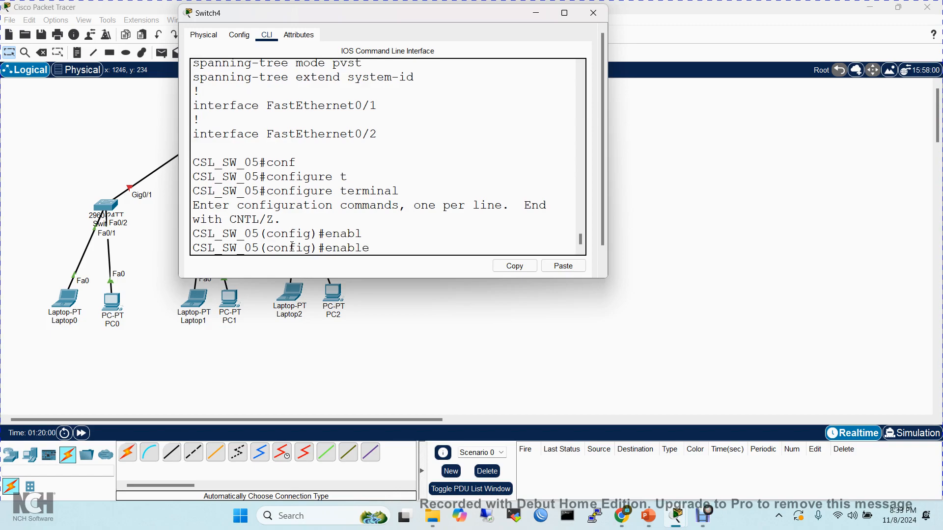
type("pass")
key("Tab")
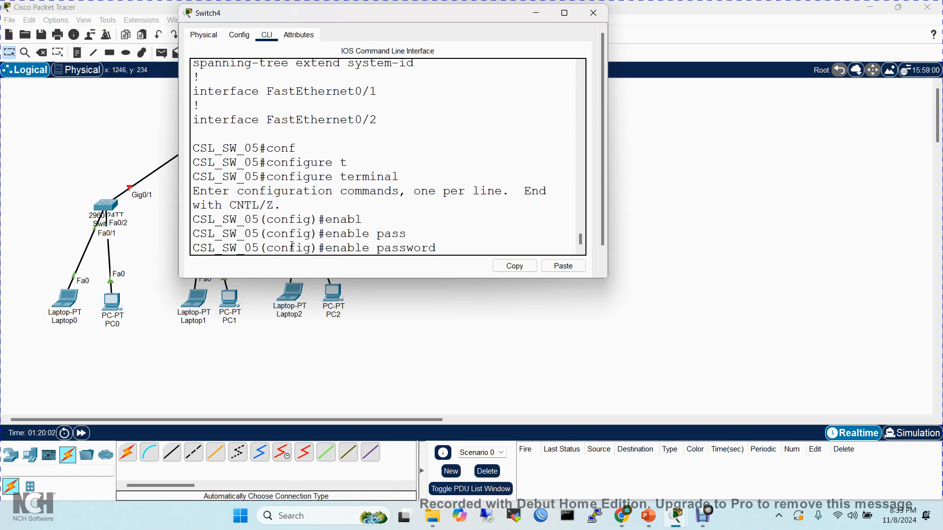
type("csl123")
key("Return")
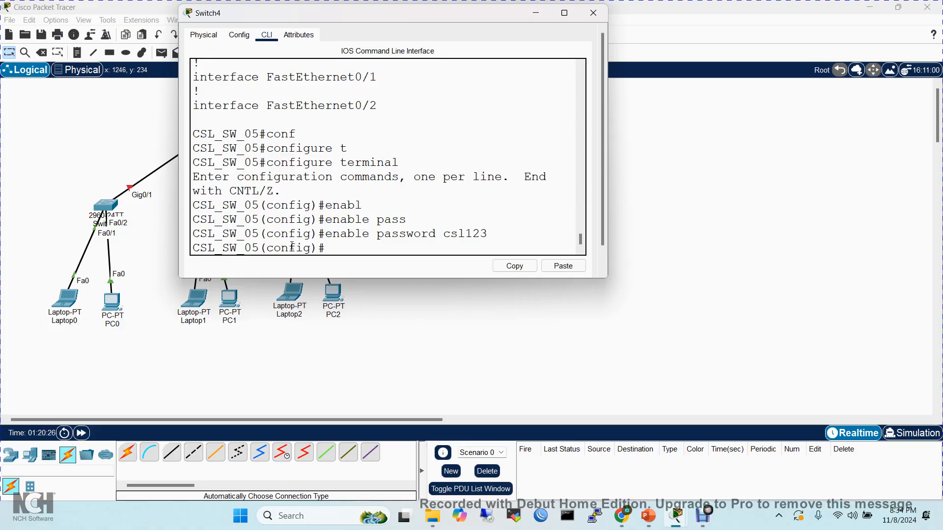
- Run do sh ru from configuration mode, highlight the hostname and enable password lines, and break off the listing
type("do")
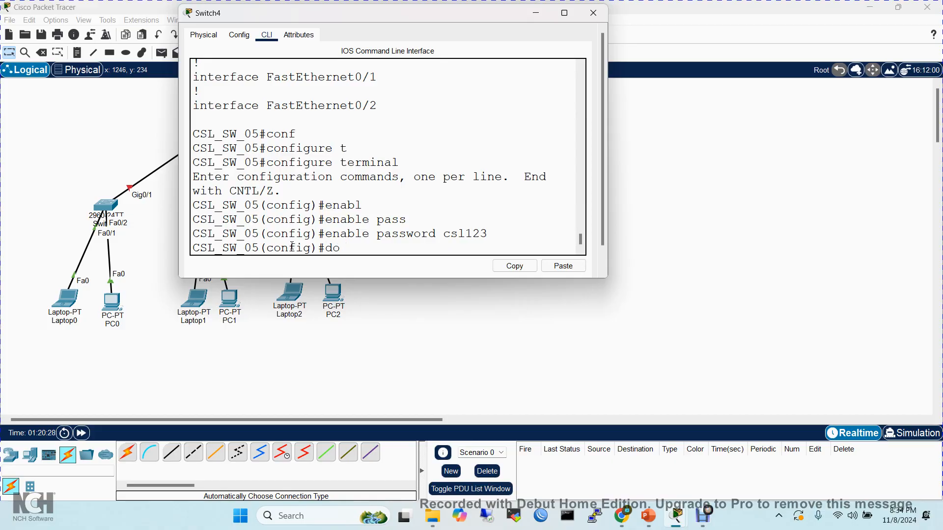
type(" sh ru")
key("Return")
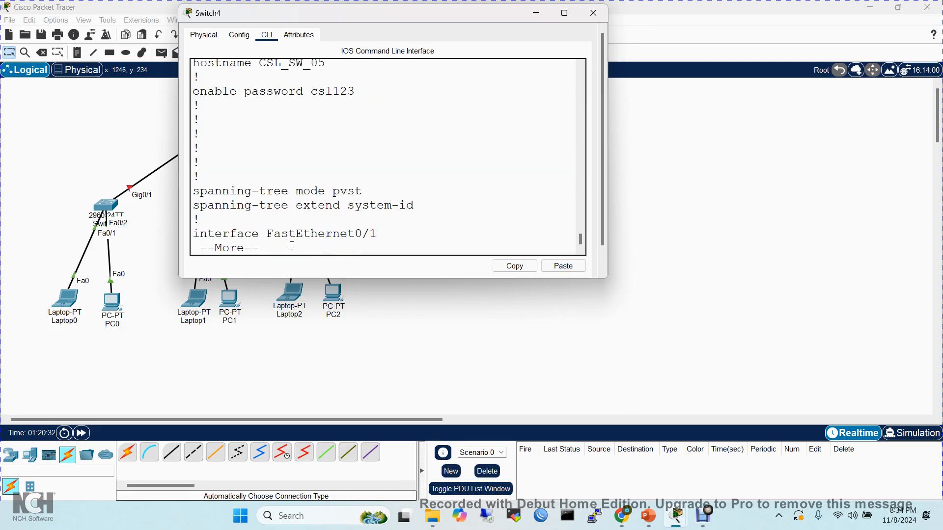
left_click(320, 68)
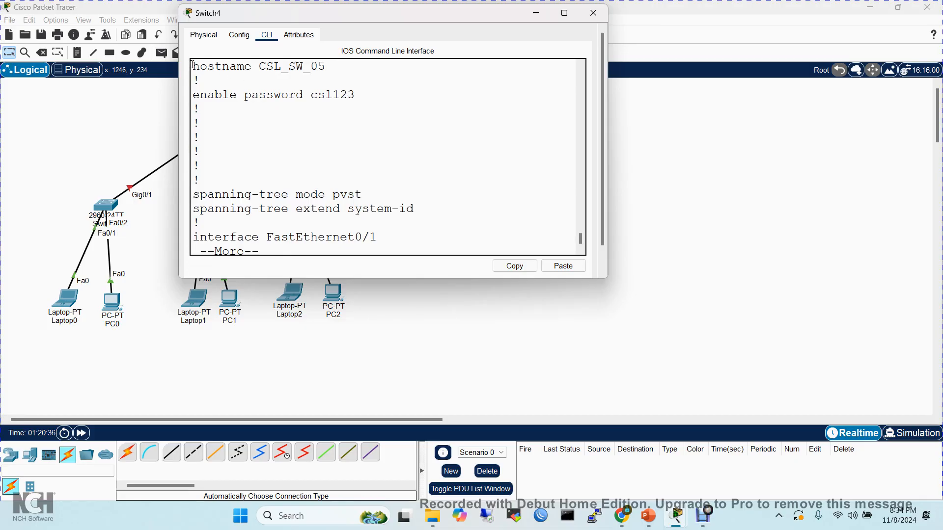
left_click_drag(192, 66, 377, 102)
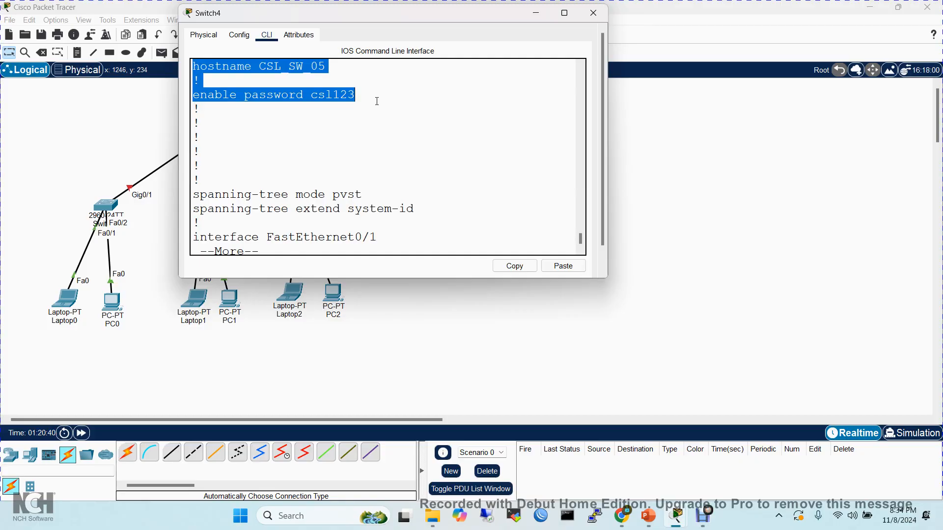
left_click(464, 217)
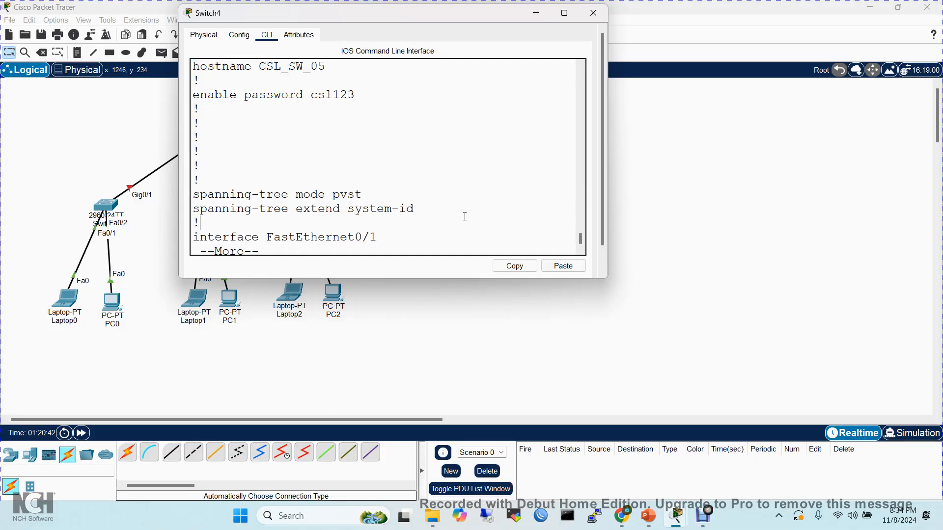
key("ctrl+c")
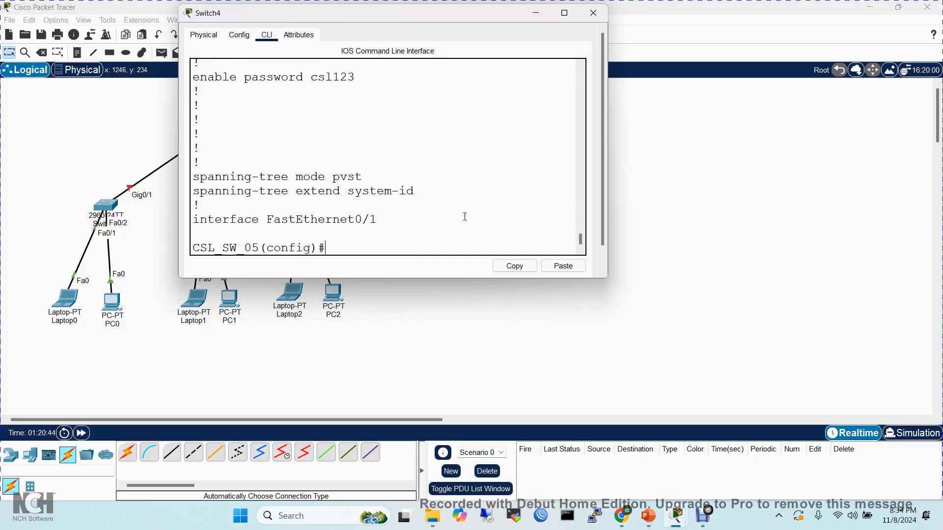
- Exit configuration mode and the privileged session, and reopen the console at the user EXEC prompt
type("exit")
key("Return")
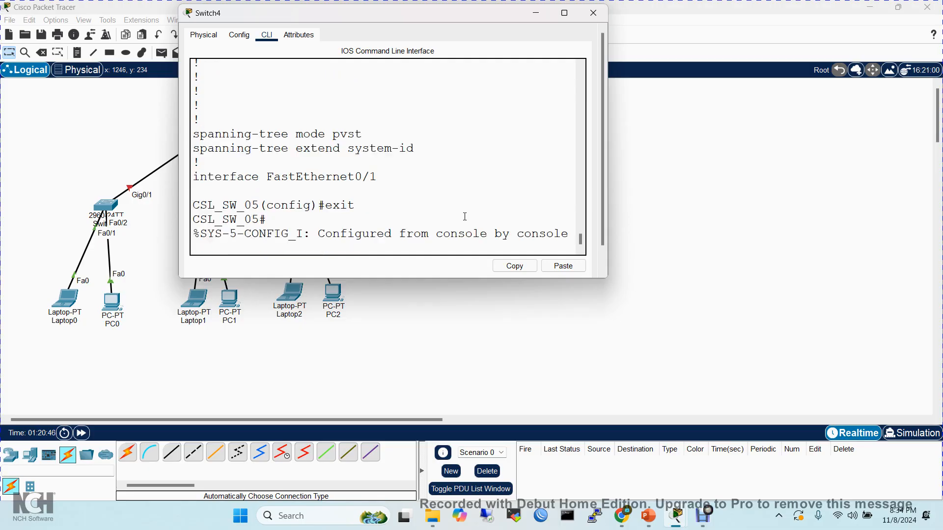
key("Return")
type("exit")
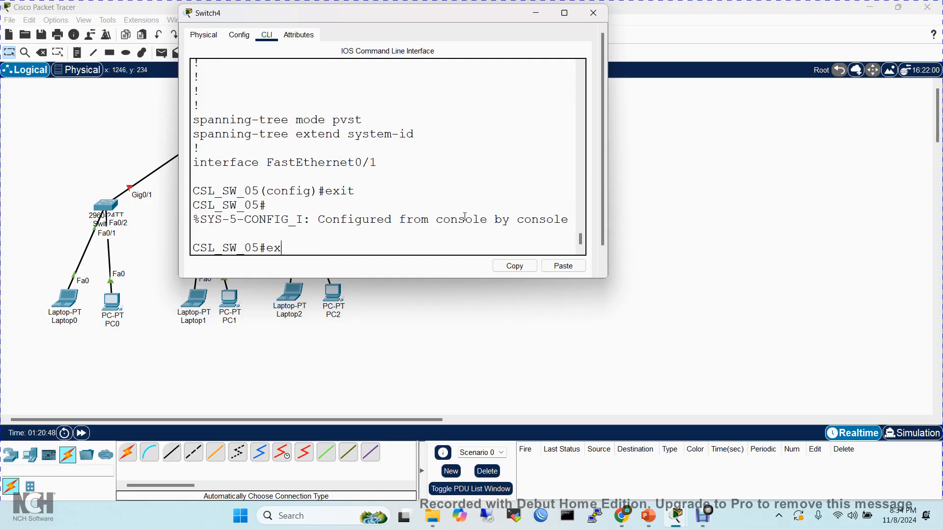
key("Return")
key("Return")
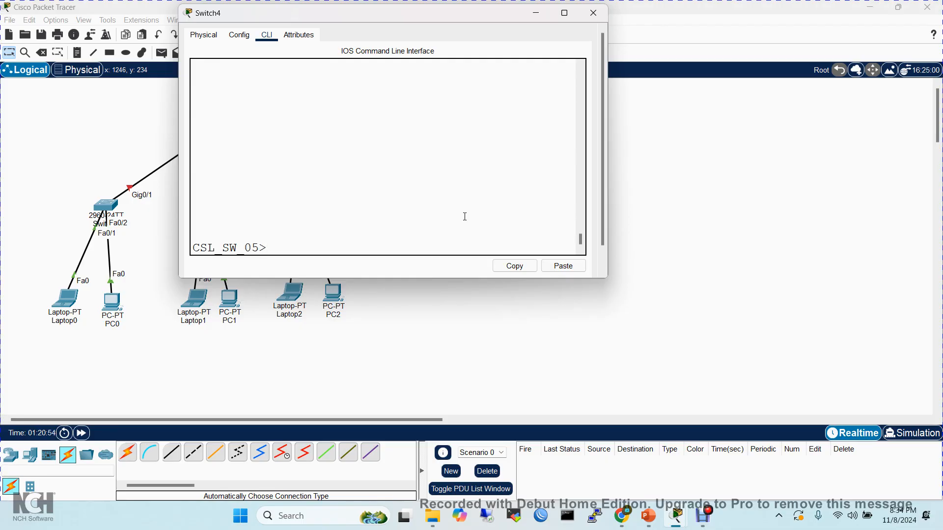
- Enter privileged EXEC mode with the enable command, supplying the enable password at the prompt
type("en")
key("Tab")
key("Return")
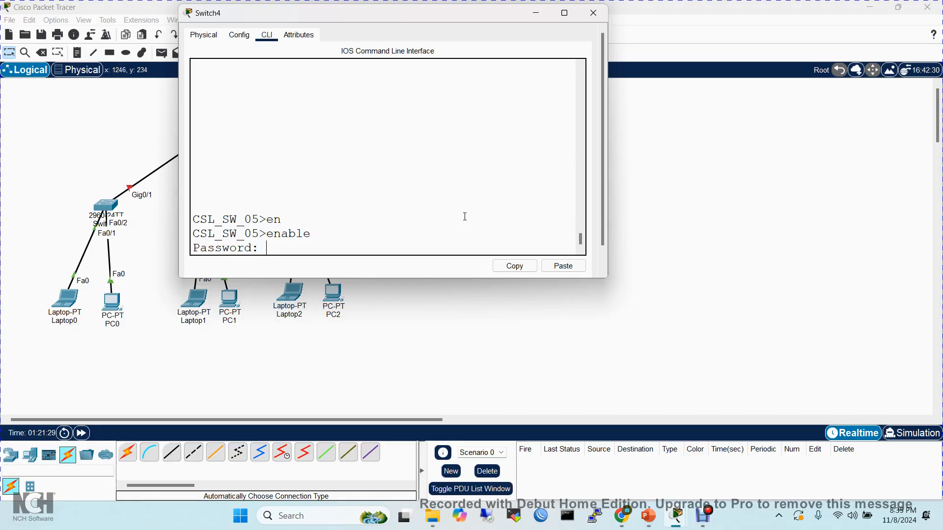
key("Return")
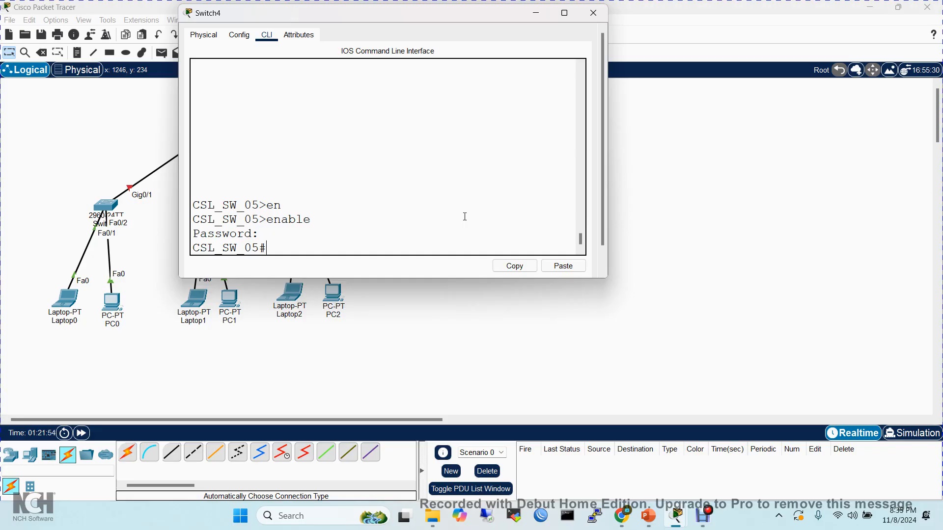
- Run show running-config from privileged EXEC mode, highlight the plain-text value on the enable password line, and break off the listing
type("sh")
key("Tab")
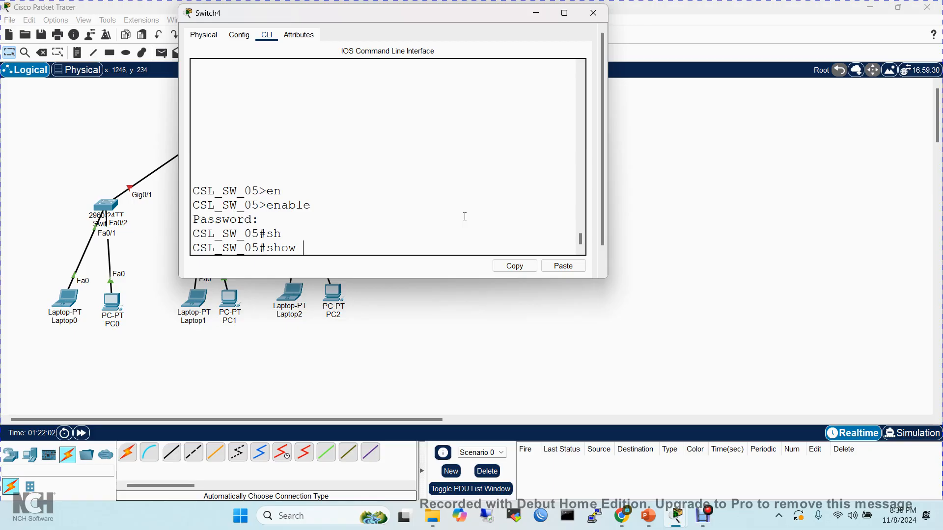
type("ru")
key("Tab")
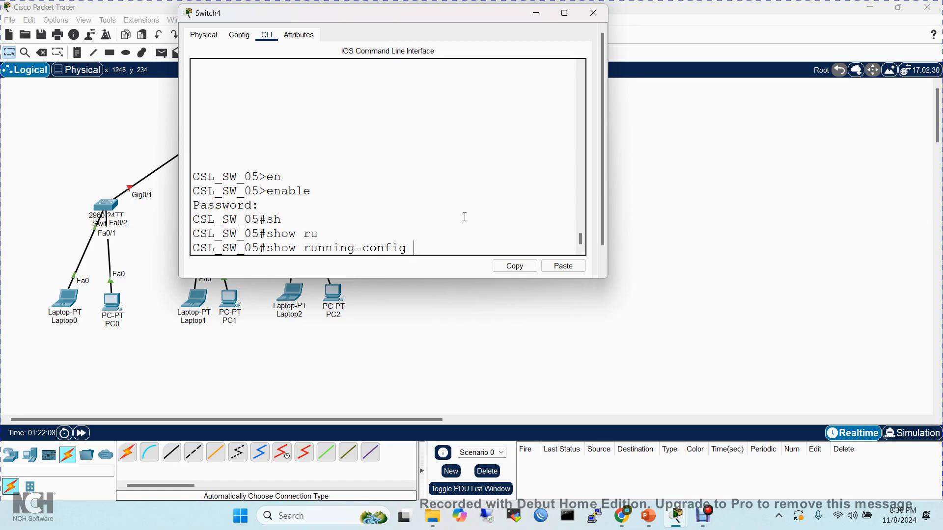
key("Return")
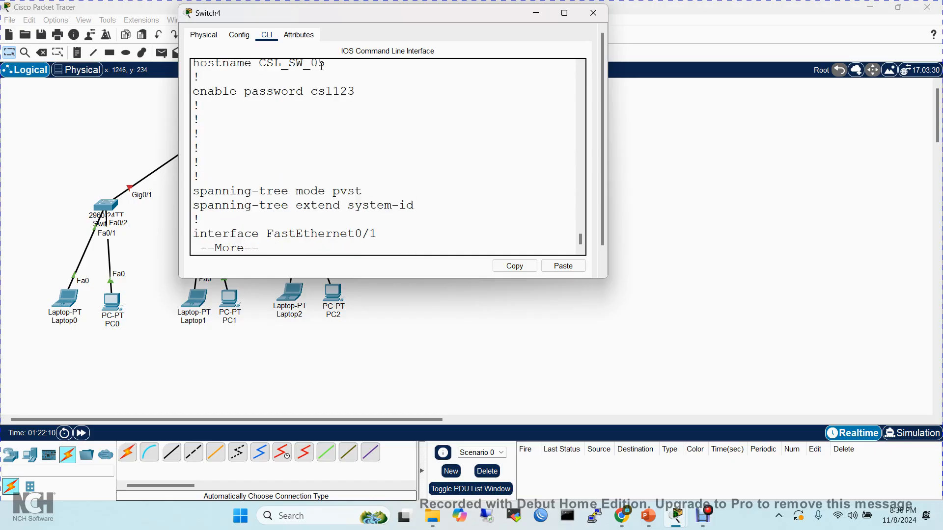
left_click(318, 64)
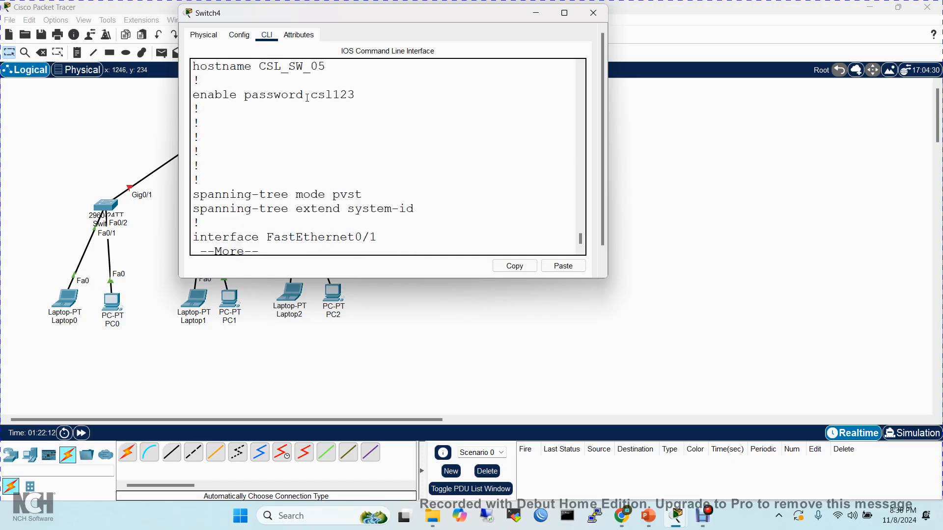
left_click_drag(310, 97, 360, 101)
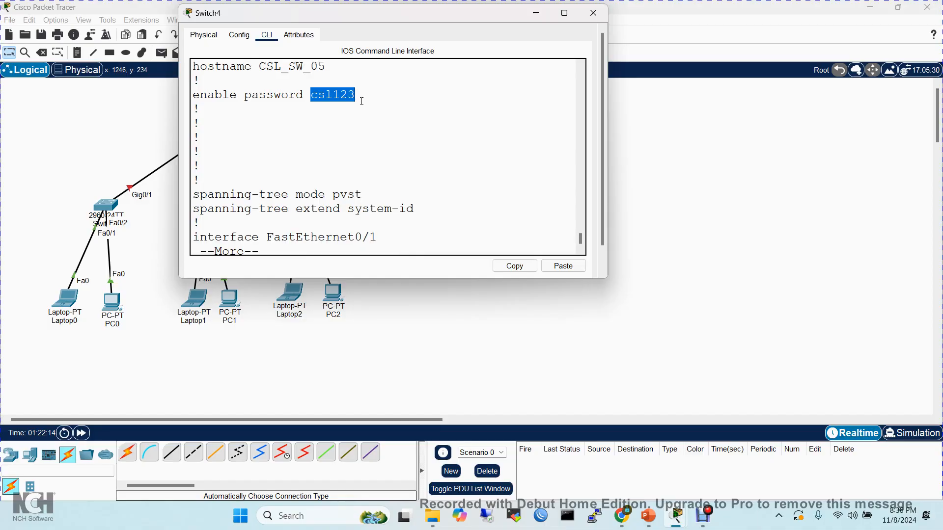
key("ctrl+c")
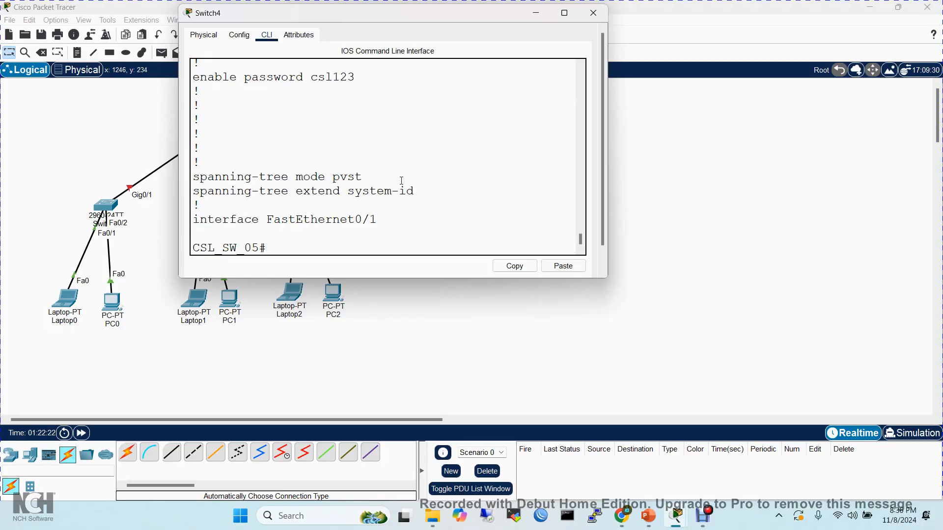
- Return from privileged EXEC to global configuration mode with configure terminal
type("conf")
key("Tab")
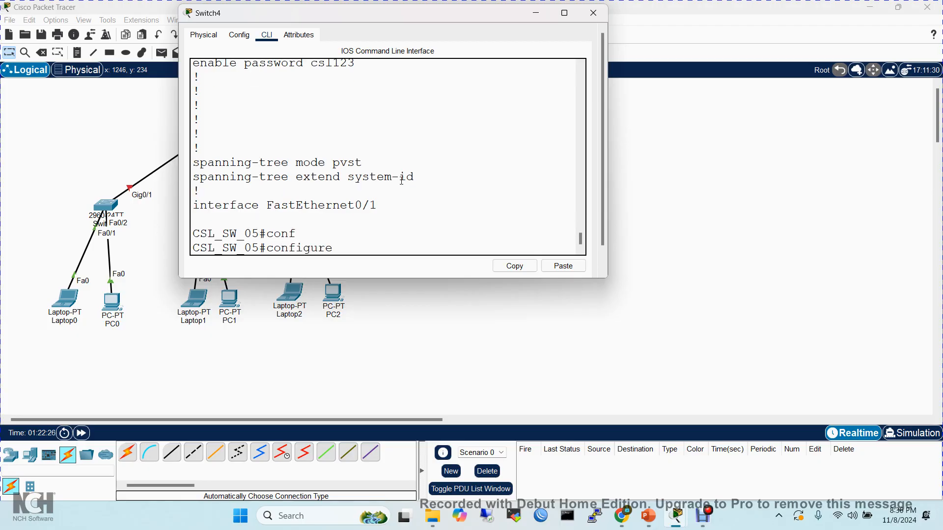
type("t")
key("Tab")
key("Return")
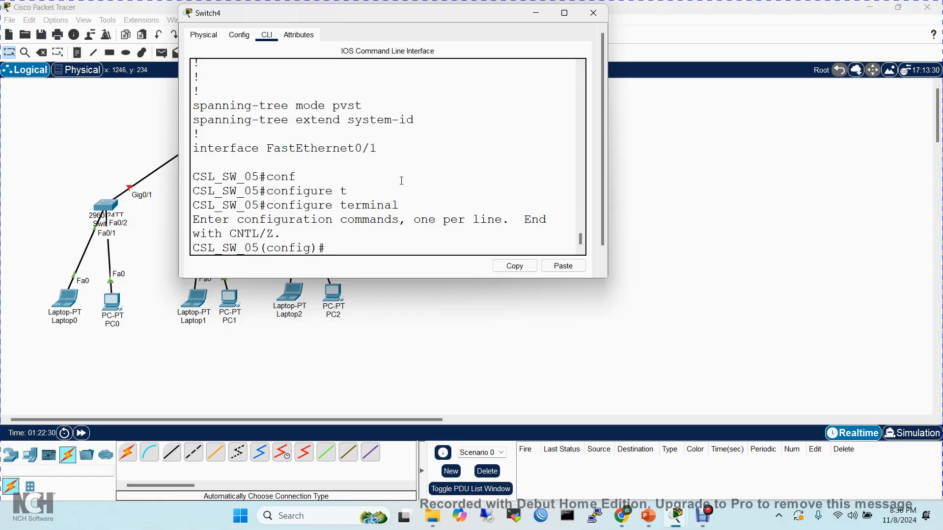
- List the enable command's options with ?, and set the encrypted privileged-mode password with enable secret
type("enabl")
key("Tab")
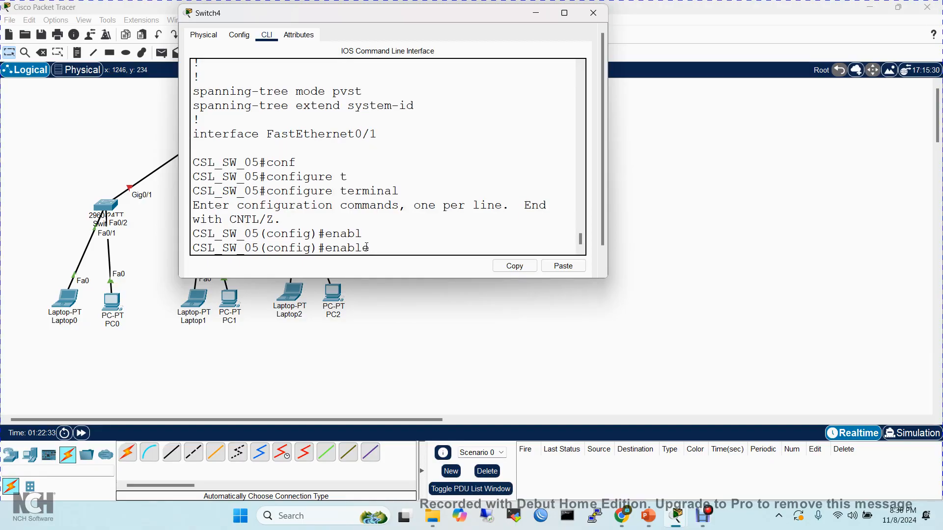
type("?")
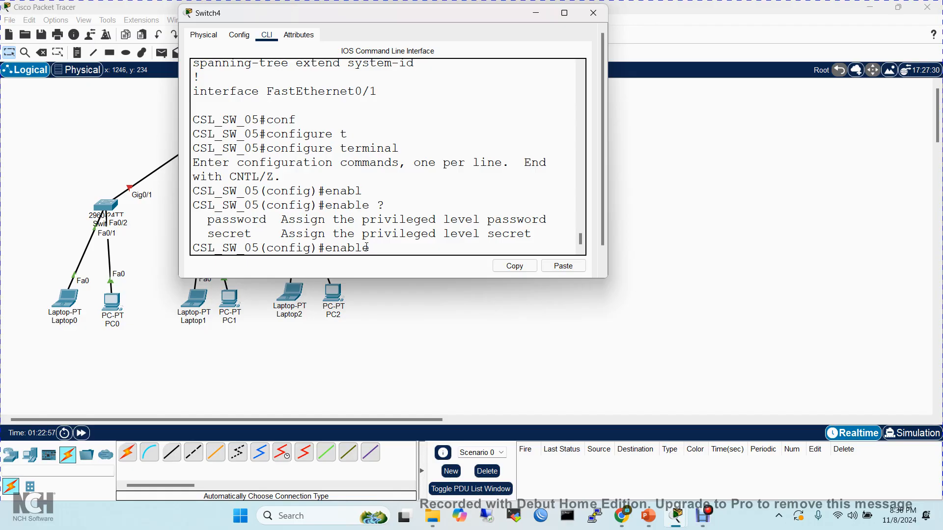
type("s")
key("Tab")
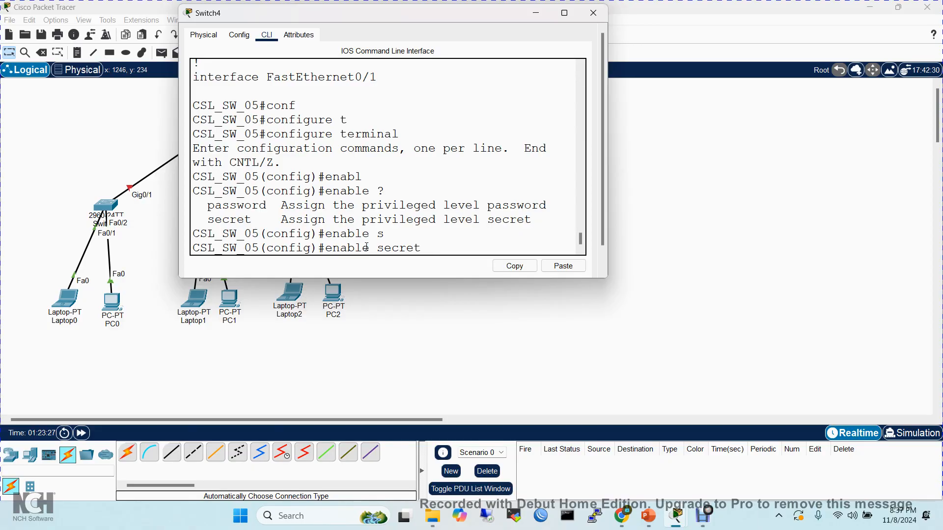
type("csl321")
key("Return")
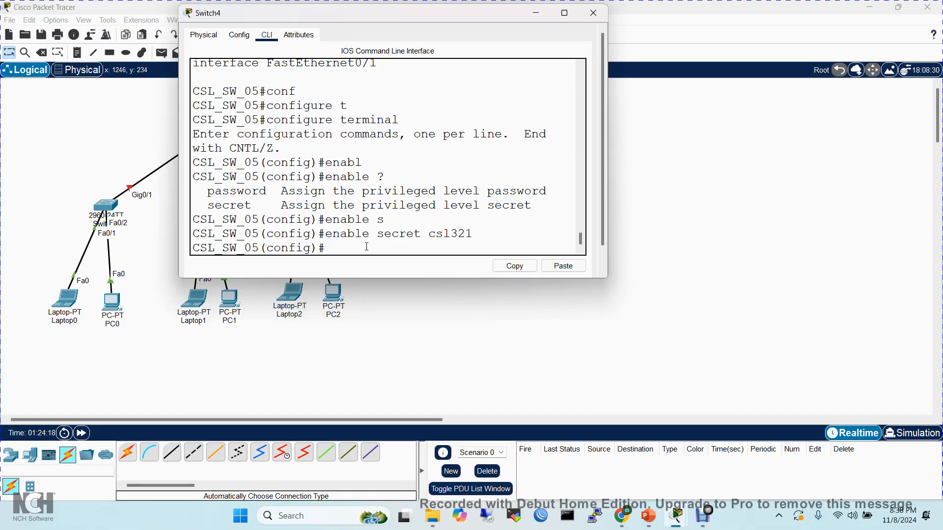
- Display the running configuration from global configuration mode with do sh ru, highlight the hostname and enable password lines, and break off the listing
type("do sh ru")
key("Return")
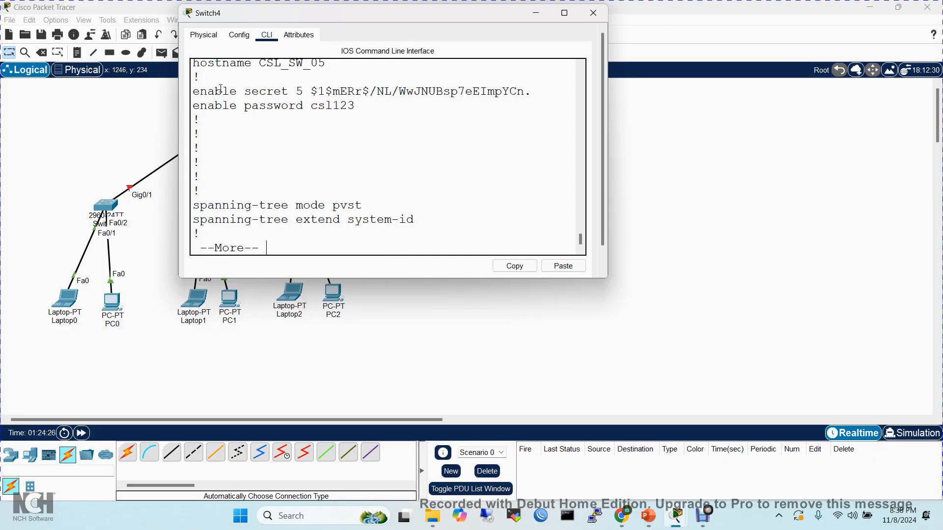
left_click_drag(201, 71, 324, 71)
left_click_drag(198, 109, 372, 108)
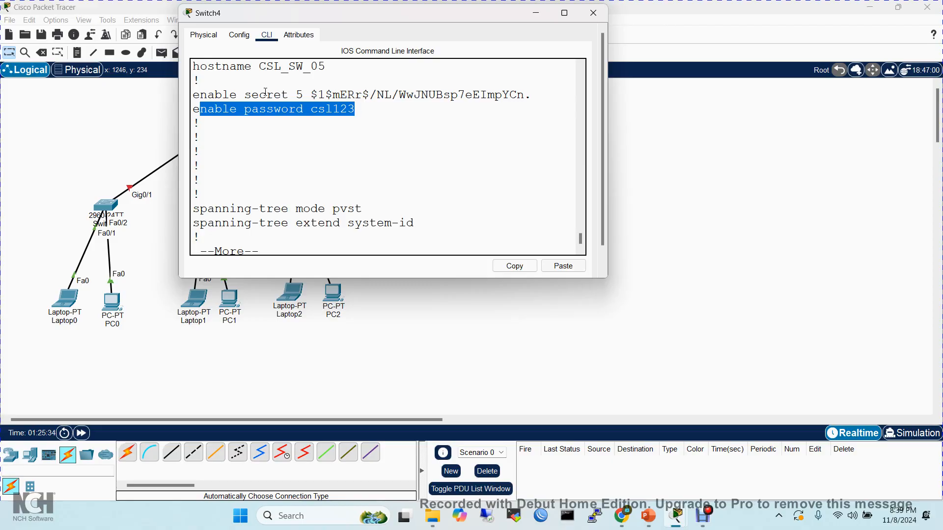
key("ctrl+c")
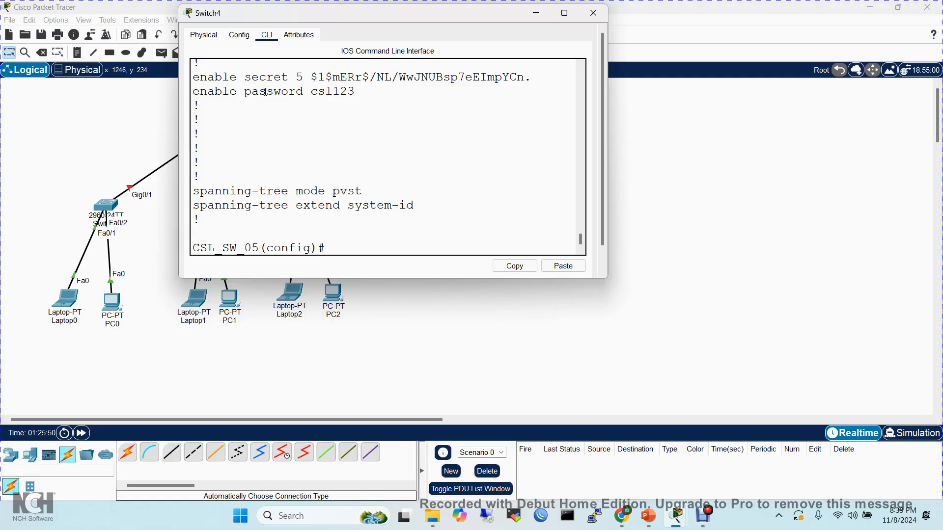
- Exit global configuration mode, log out of privileged EXEC mode, and start a new console session at the user EXEC prompt
type("exit")
key("Return")
key("Return")
key("Return")
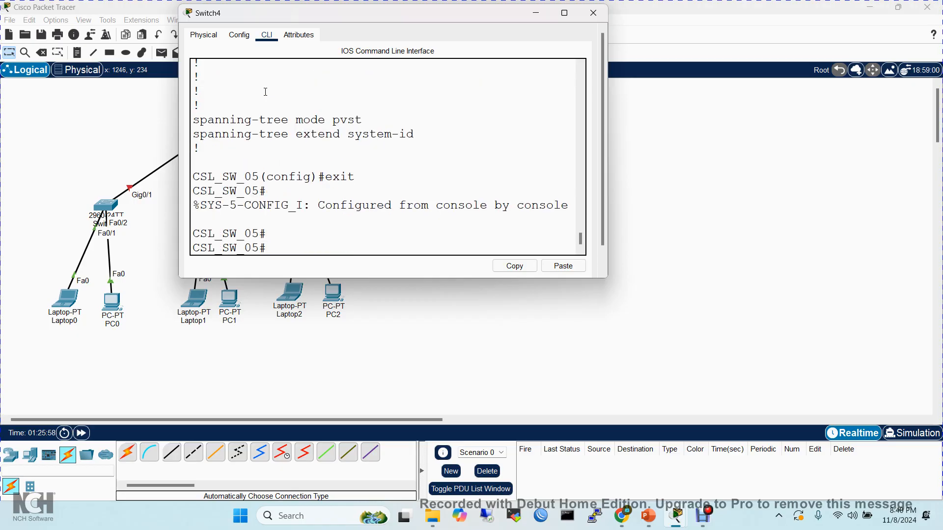
type("rexit")
key("Return")
key("Return")
key("Return")
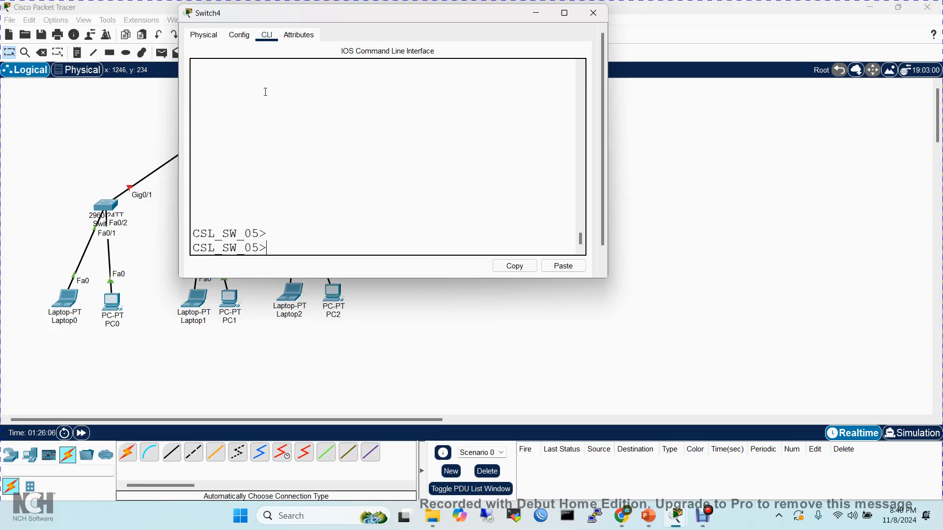
- Run enable from user EXEC mode and answer the password prompts to enter privileged EXEC mode
type("en")
key("Tab")
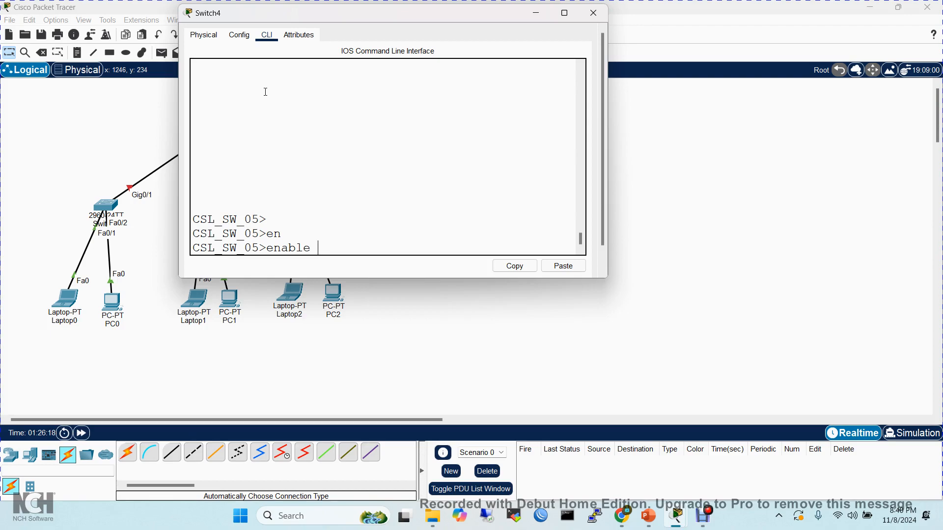
key("Return")
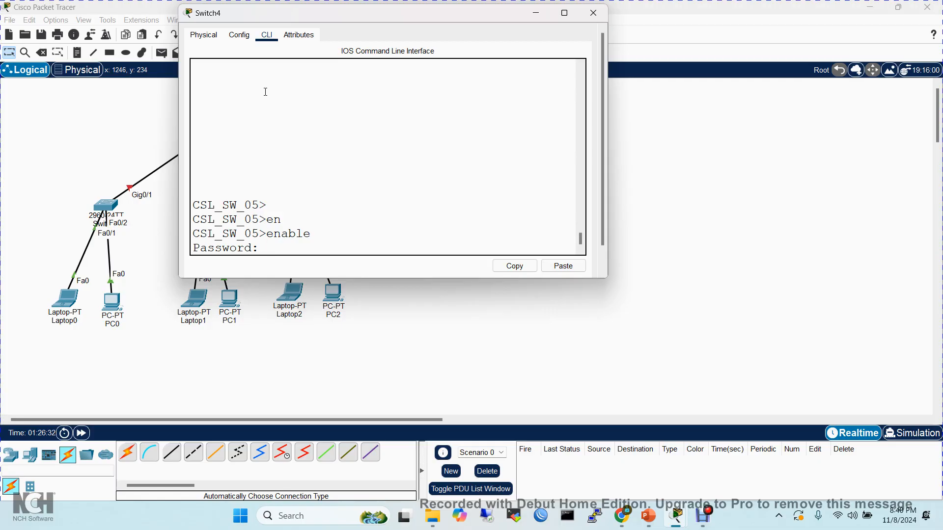
key("Return")
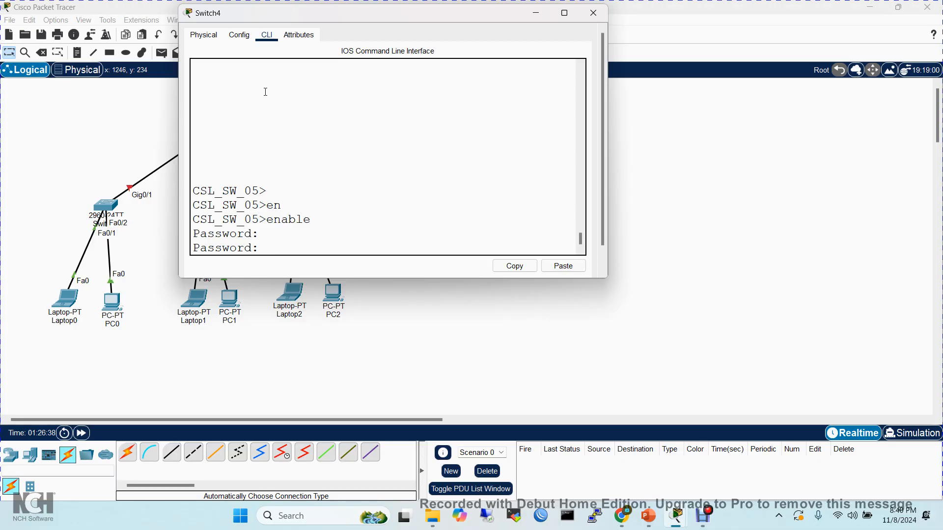
key("Return")
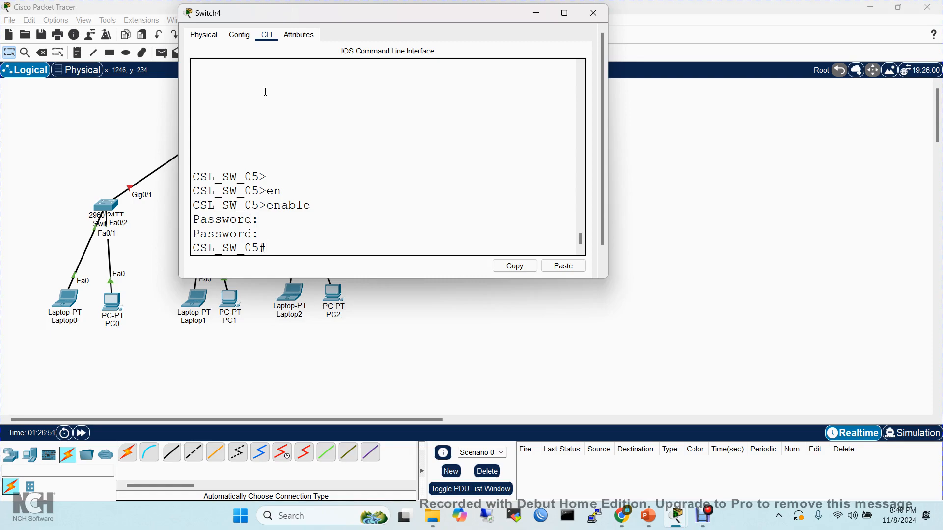
- Log out of privileged EXEC mode with exit and reopen the console session at the user EXEC prompt
type("exi")
key("Tab")
key("Return")
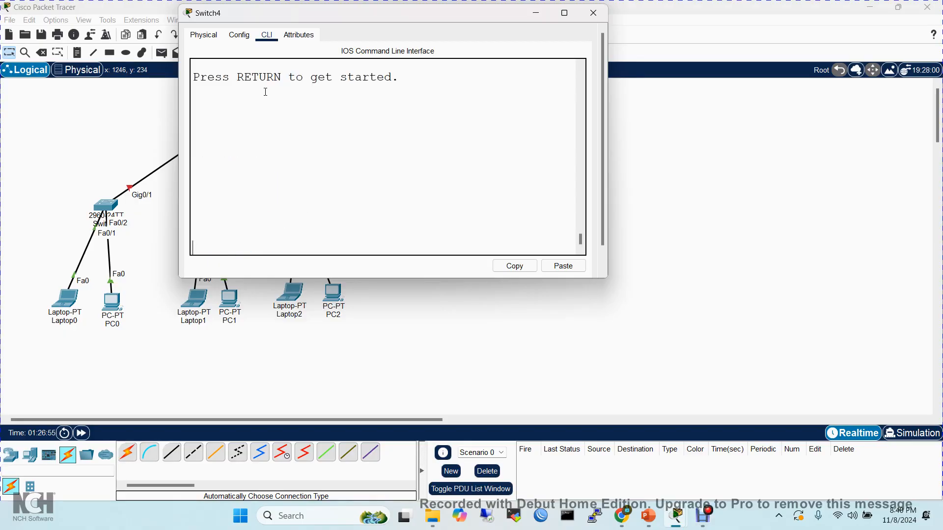
key("Return")
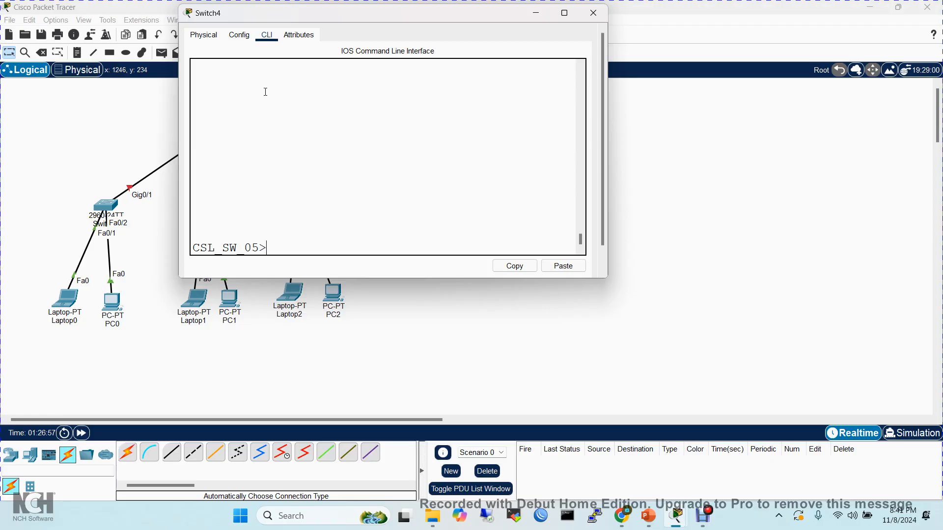
- Enter privileged EXEC mode again with enable, supplying the privileged-mode password once at the prompt
type("en")
key("Tab")
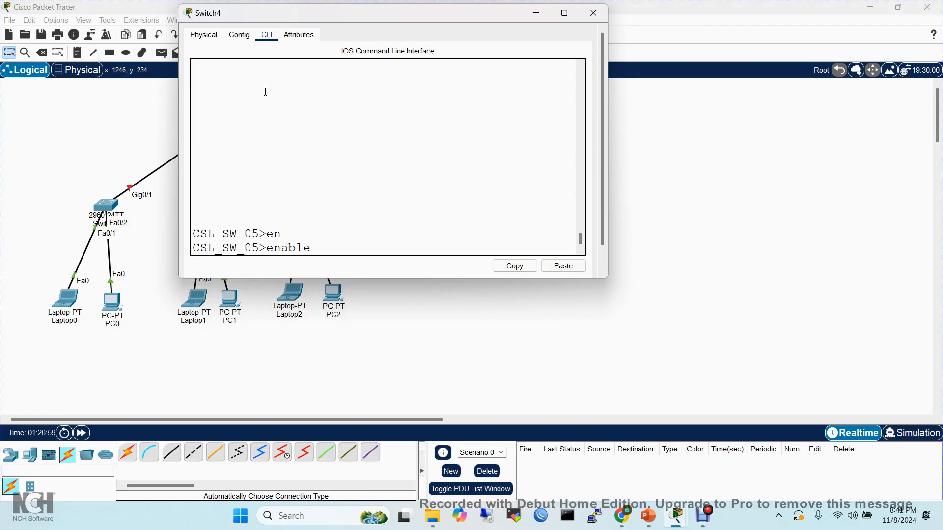
key("Return")
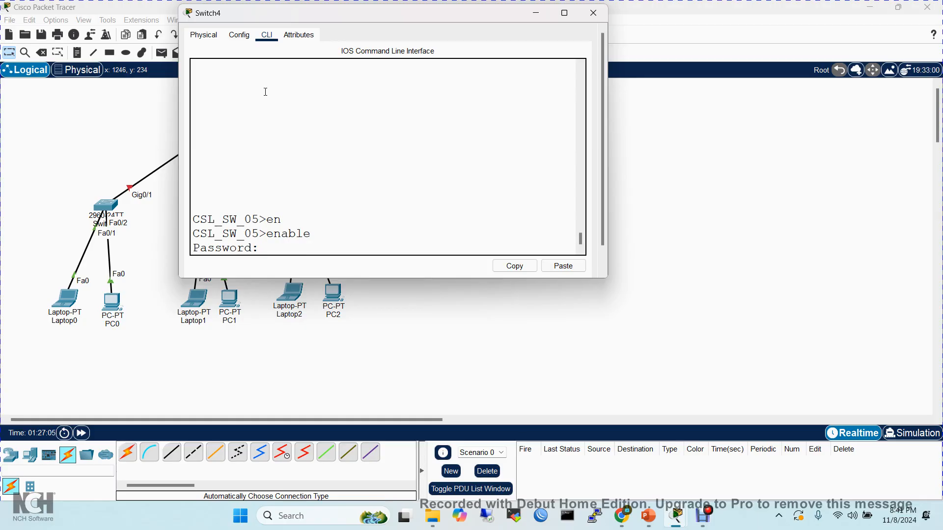
key("Return")
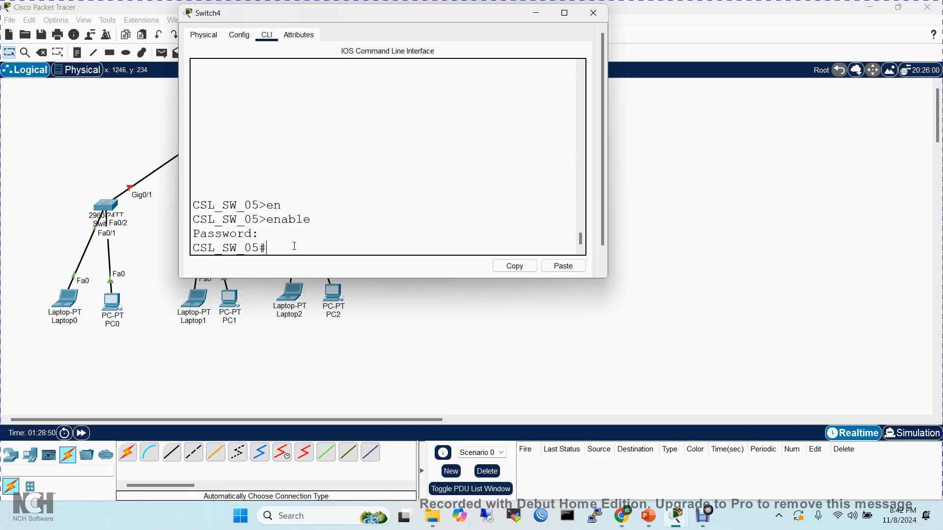
- Check the saved configuration with show startup-config from privileged EXEC mode
type("sh star")
key("Tab")
key("Return")
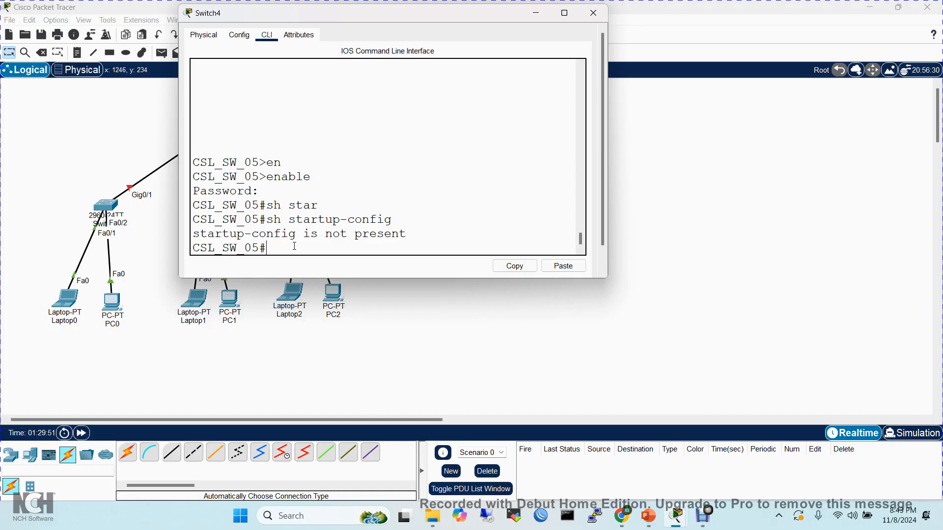
- Save the configuration with copy running-config startup-config, accepting the default destination filename startup-config
type("copy")
key("Tab")
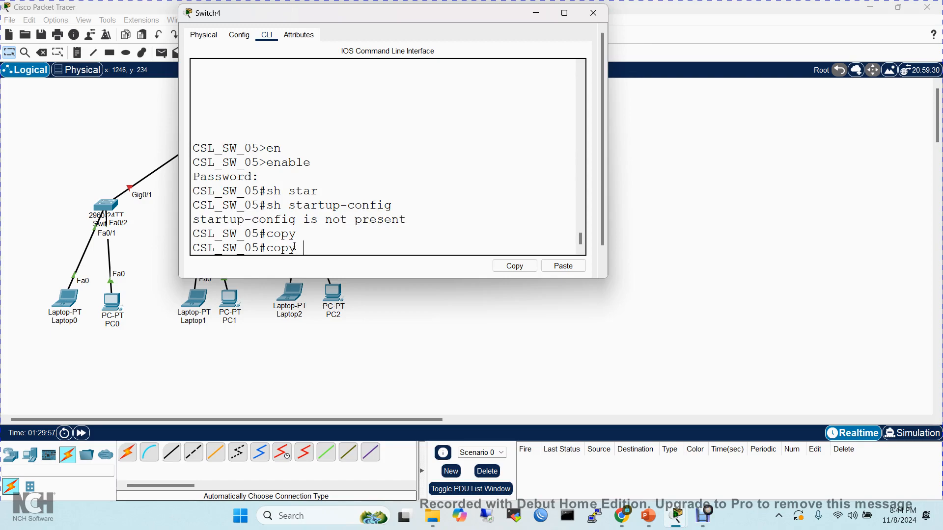
type("ru")
key("Tab")
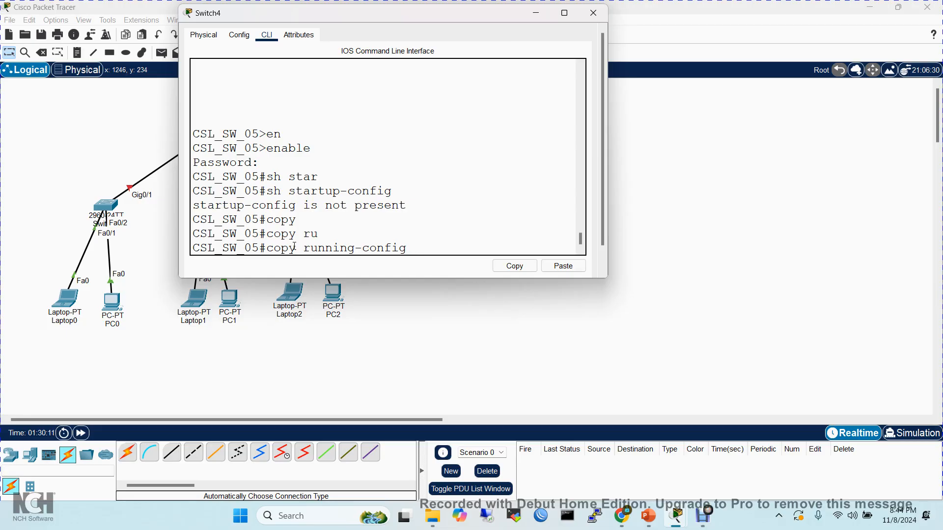
type("st")
key("Tab")
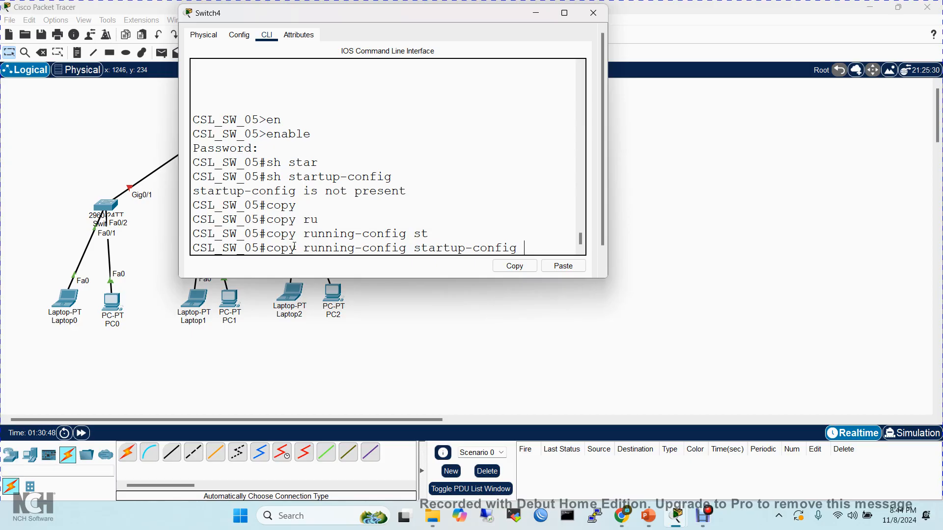
key("Return")
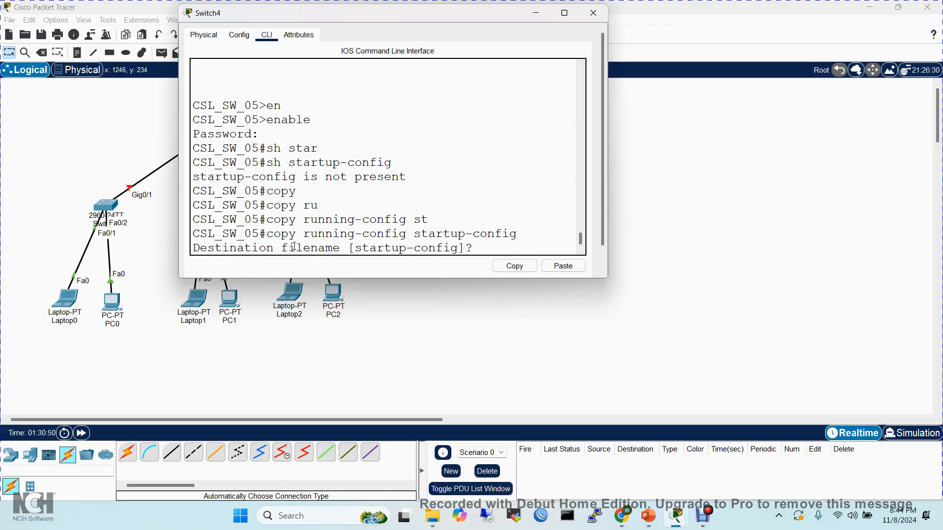
key("Return")
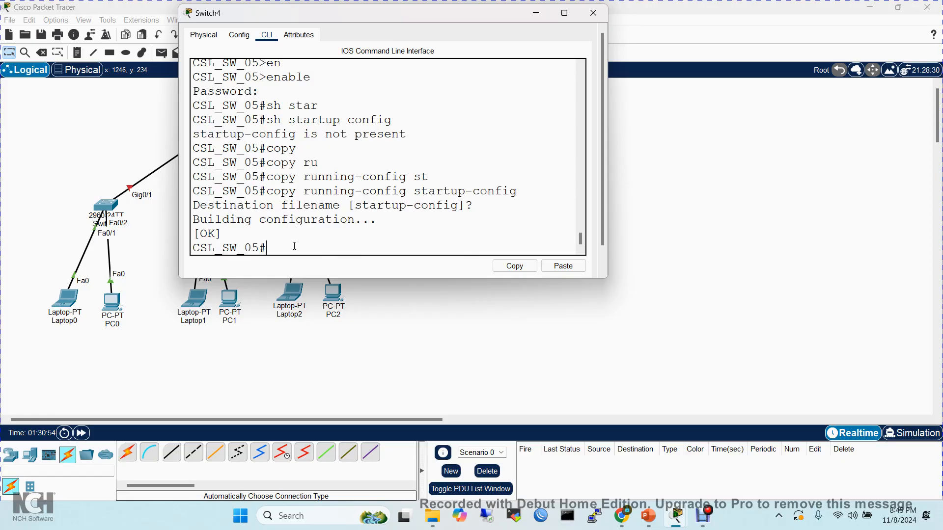
- Recall and rerun show startup-config, page through the saved configuration, and quit the listing
key("Up")
key("Up")
key("Up")
key("Up")
key("Up")
key("Up")
key("Up")
key("Down")
key("Down")
key("Return")
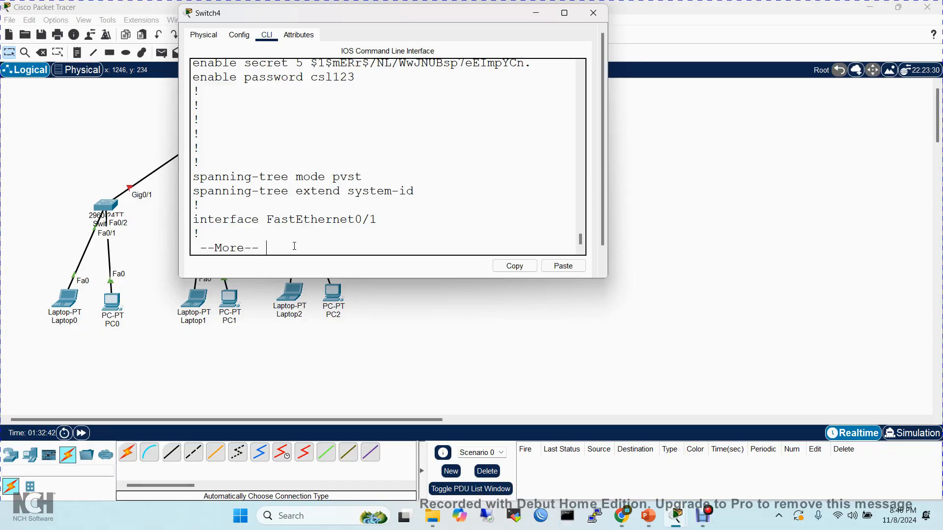
key("space")
key("space")
key("q")
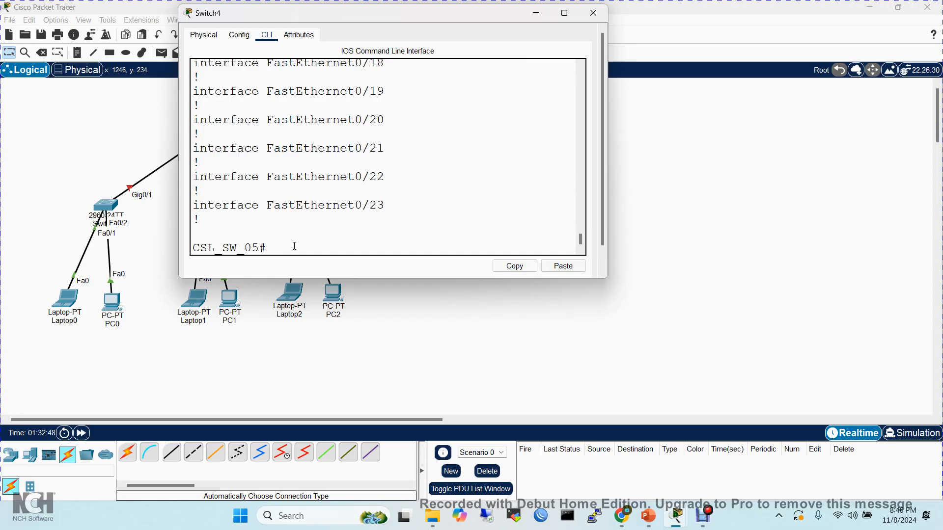
- Enter global configuration mode with configure terminal
type("conf")
key("Tab")
type("t")
key("Tab")
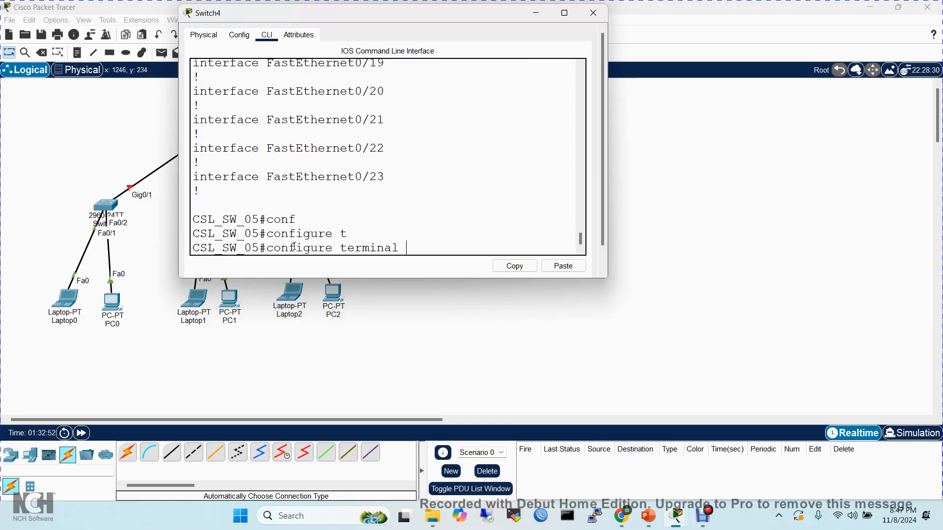
key("Return")
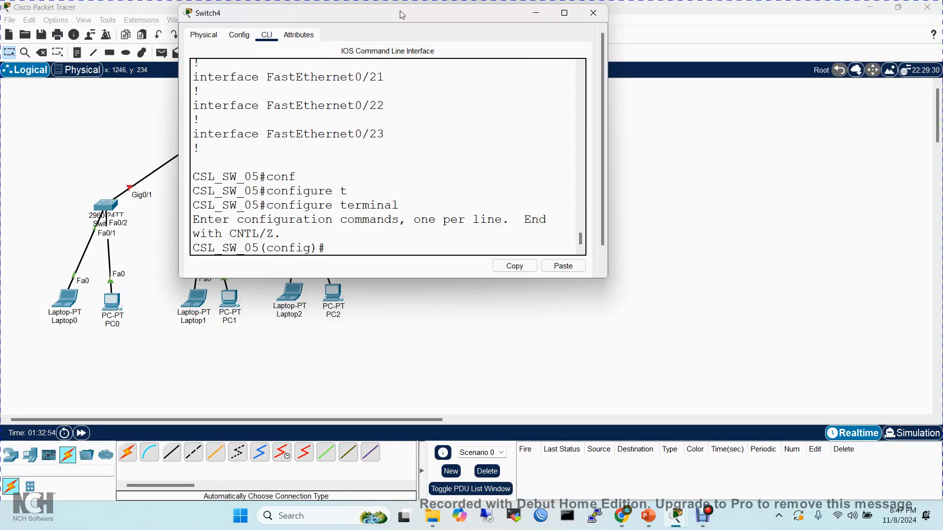
- Move the Switch4 window aside to uncover the network topology and put the cursor back at the CLI prompt
left_click_drag(424, 21, 721, 84)
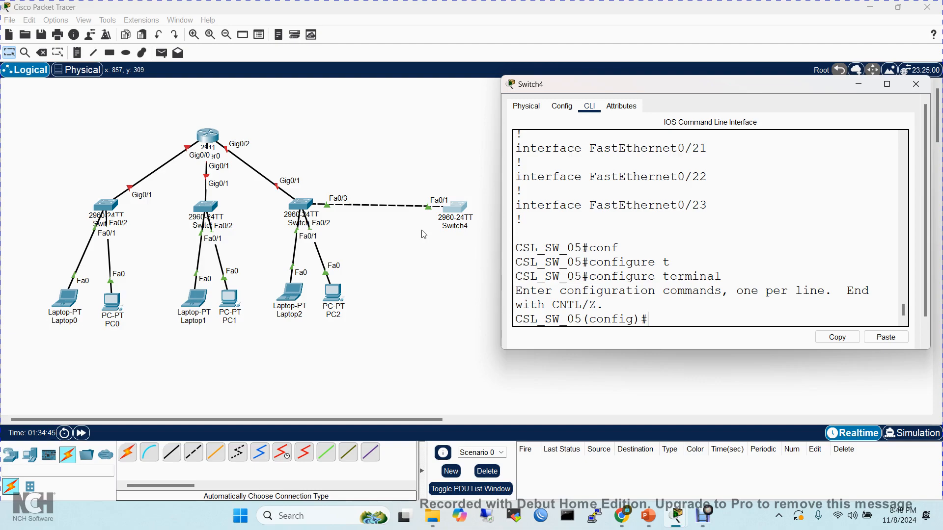
left_click_drag(712, 198, 665, 314)
left_click(662, 318)
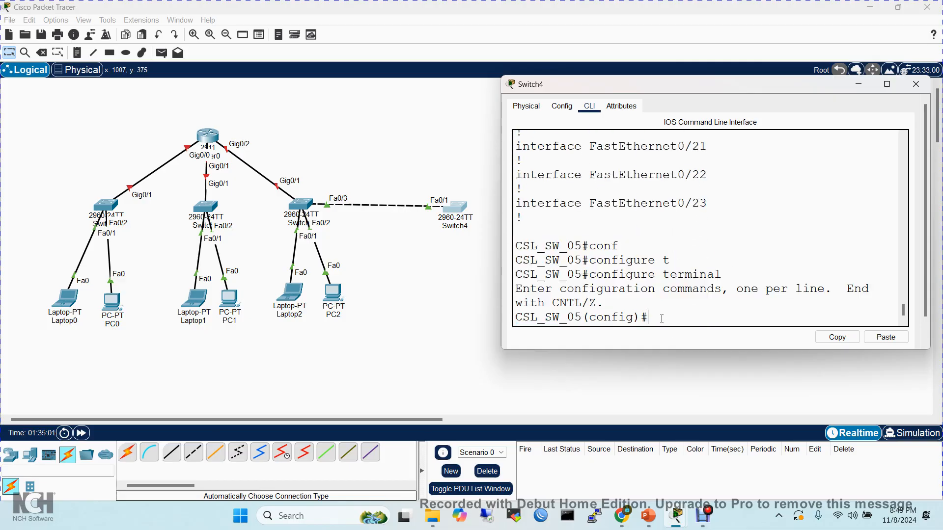
- Leave global configuration mode with exit and return to a clean privileged EXEC prompt
type("exit")
key("Return")
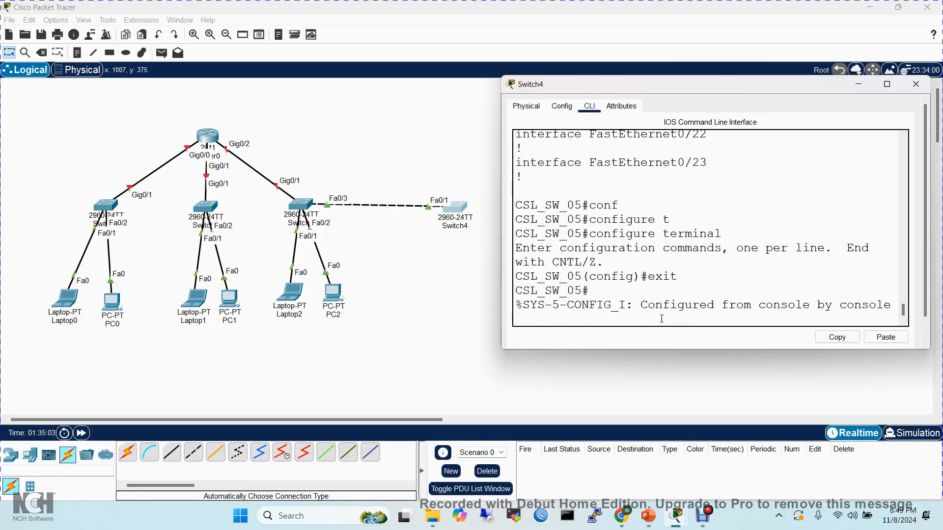
key("Return")
key("Return")
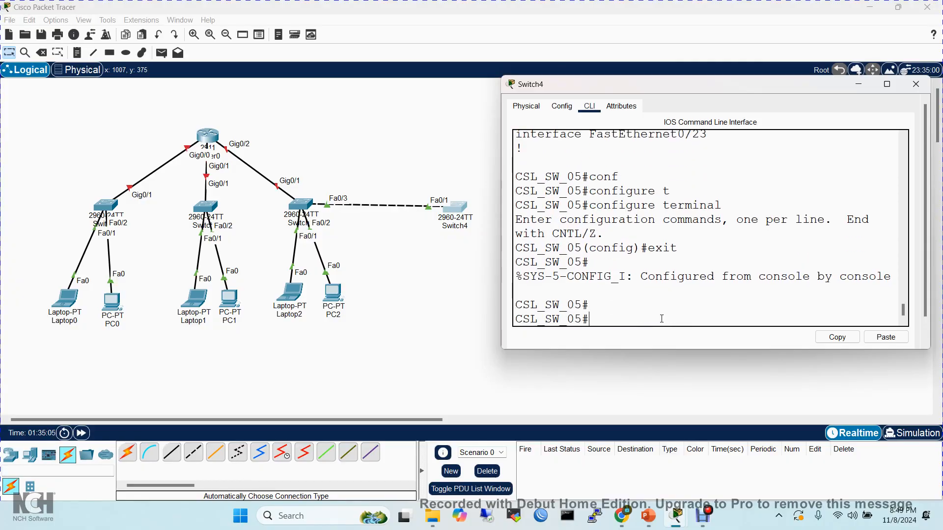
- List the options of show interfaces with ? and highlight the status keyword
type("sh")
key("Tab")
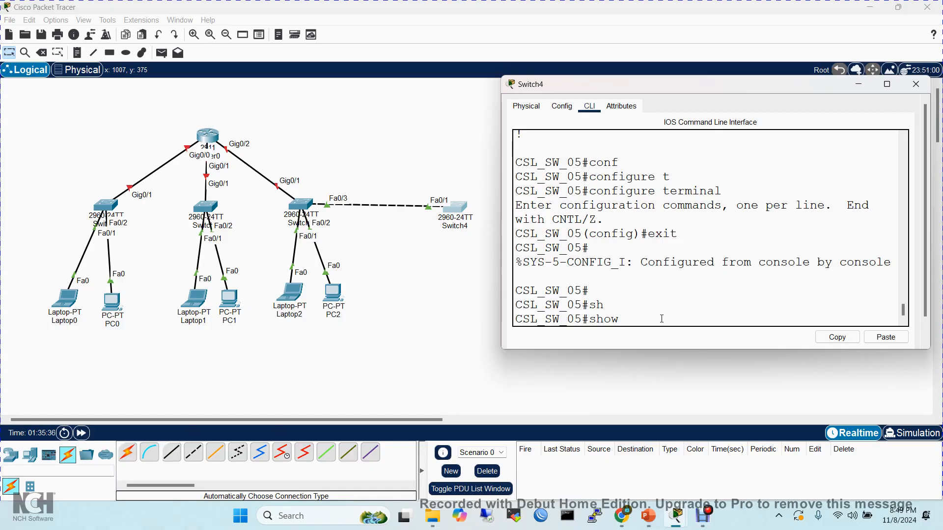
type("int")
key("Tab")
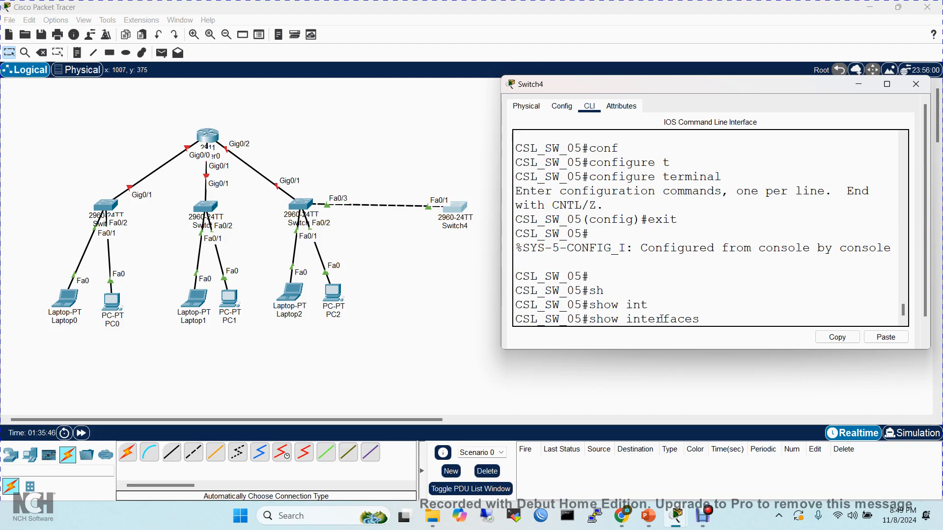
type("?")
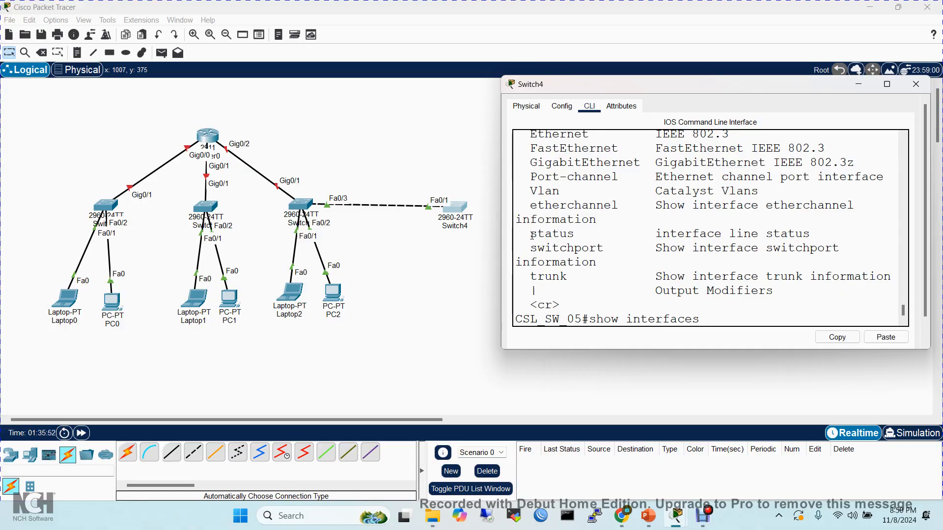
left_click_drag(531, 234, 581, 233)
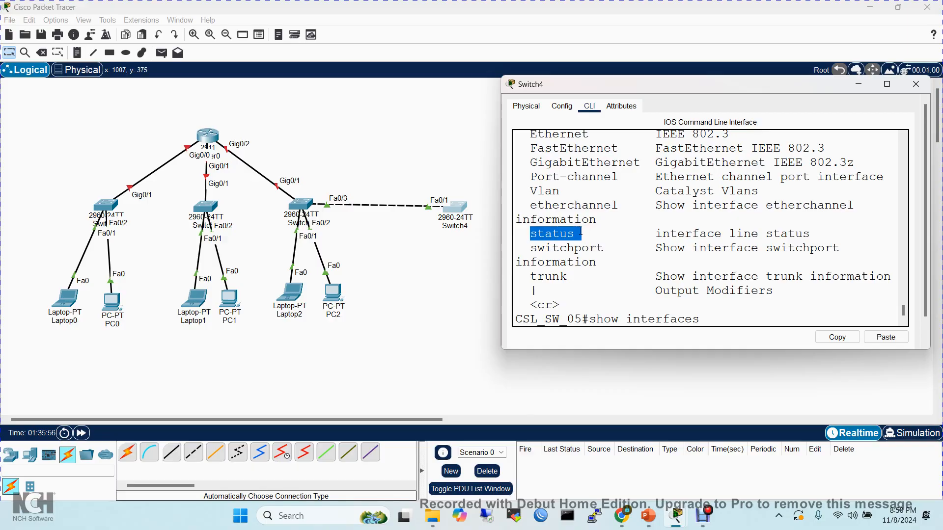
- Run show interfaces status, maximize the Switch4 window, page to the end of the port table, and highlight rows from Gig0/2 up to Fa0/17
left_click(717, 323)
type("sta")
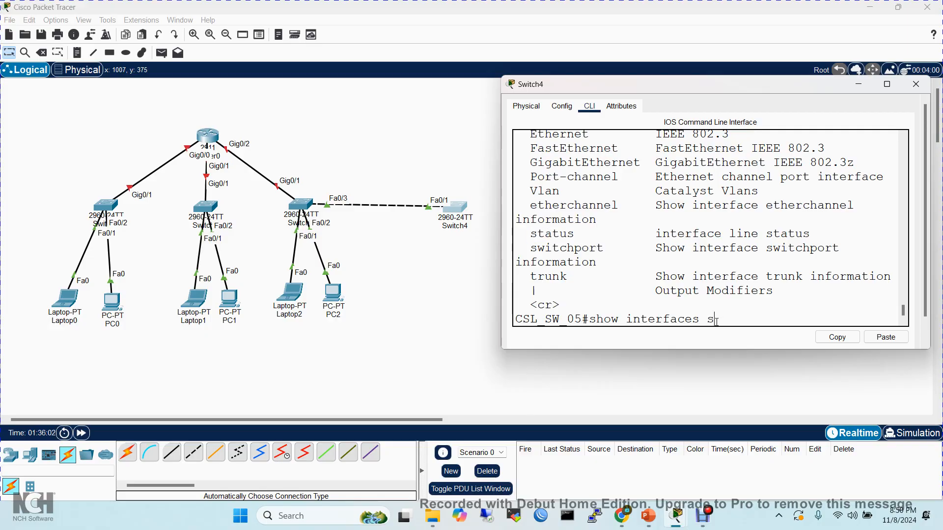
key("Tab")
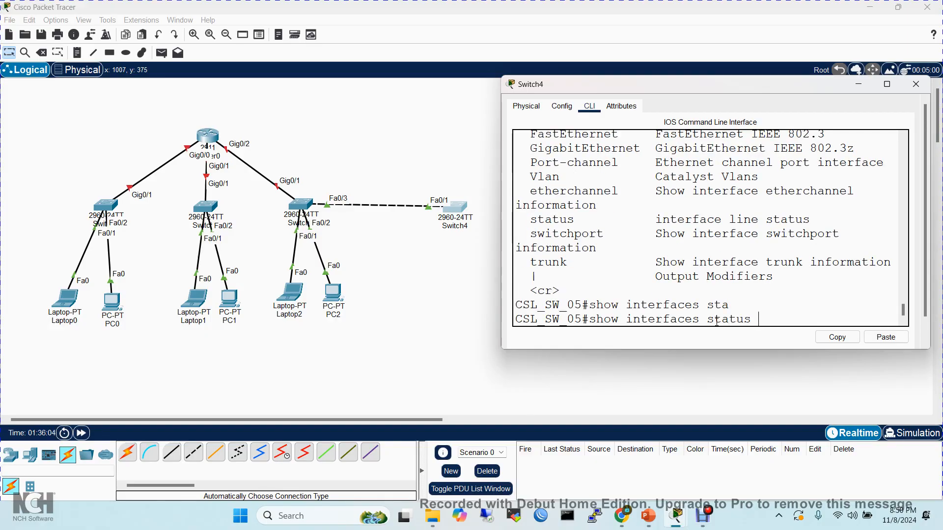
key("Return")
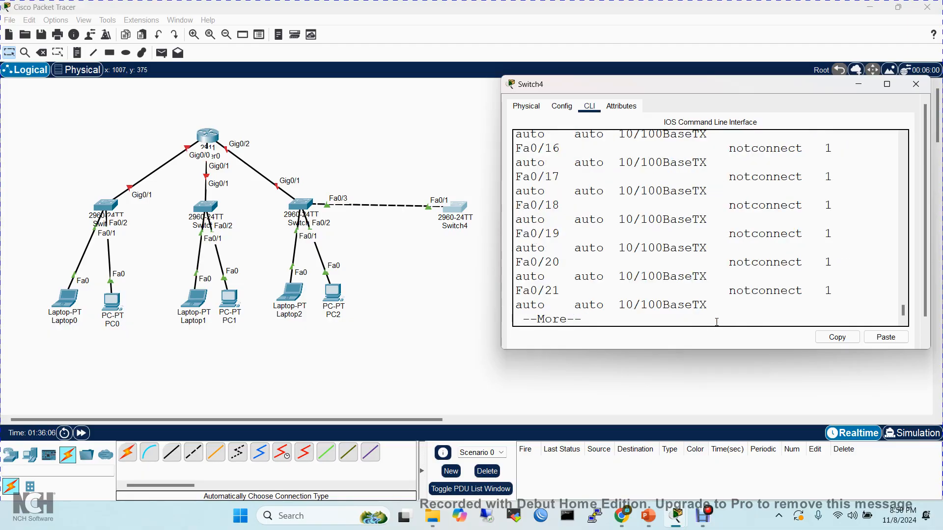
left_click(887, 84)
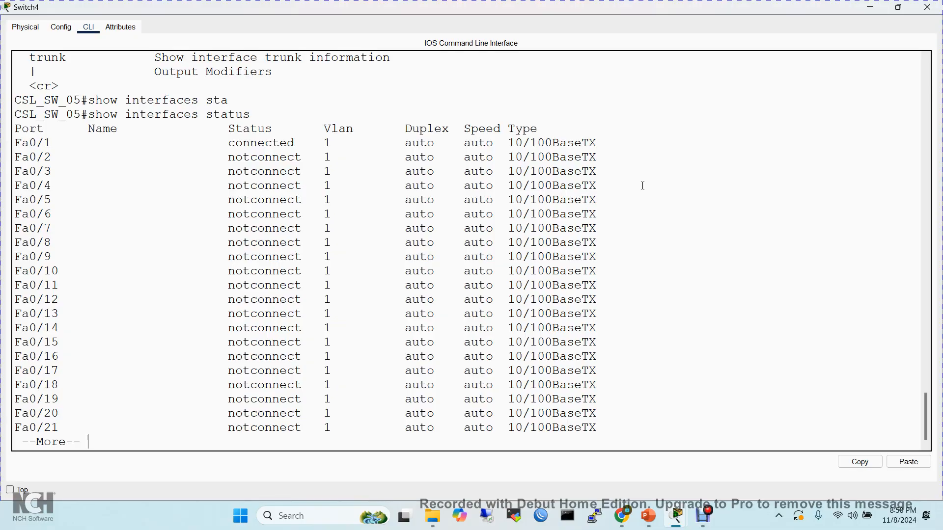
key("space")
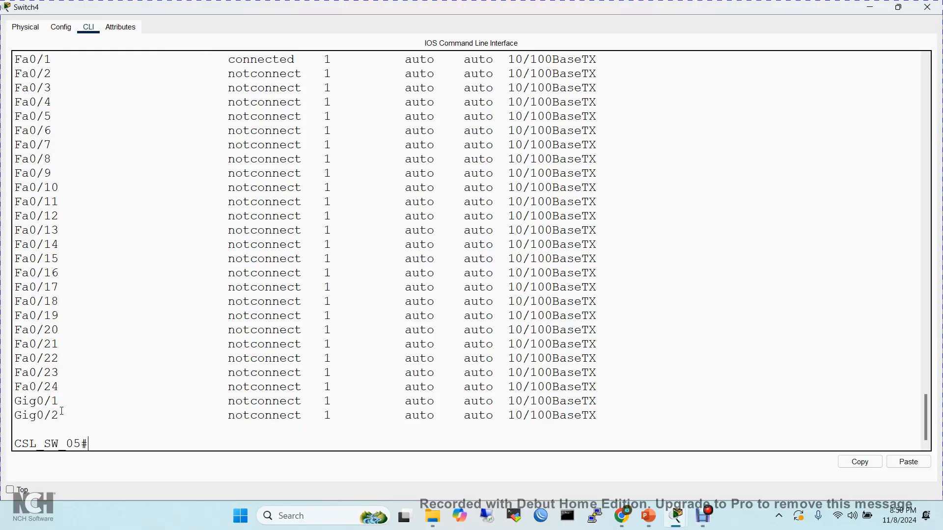
left_click_drag(56, 416, 30, 287)
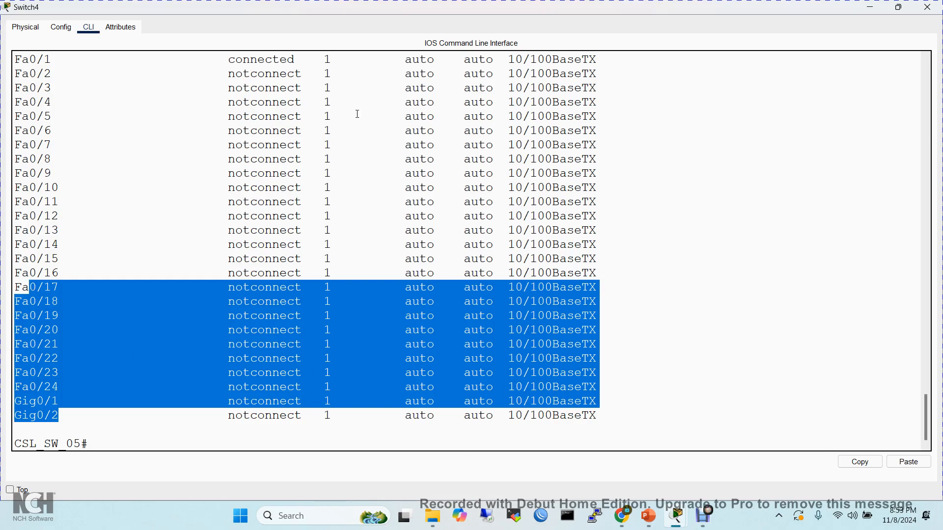
- Highlight the Fa0/1 row's connected status, list the available privileged EXEC commands with ?, and review the full list
left_click_drag(295, 59, 11, 63)
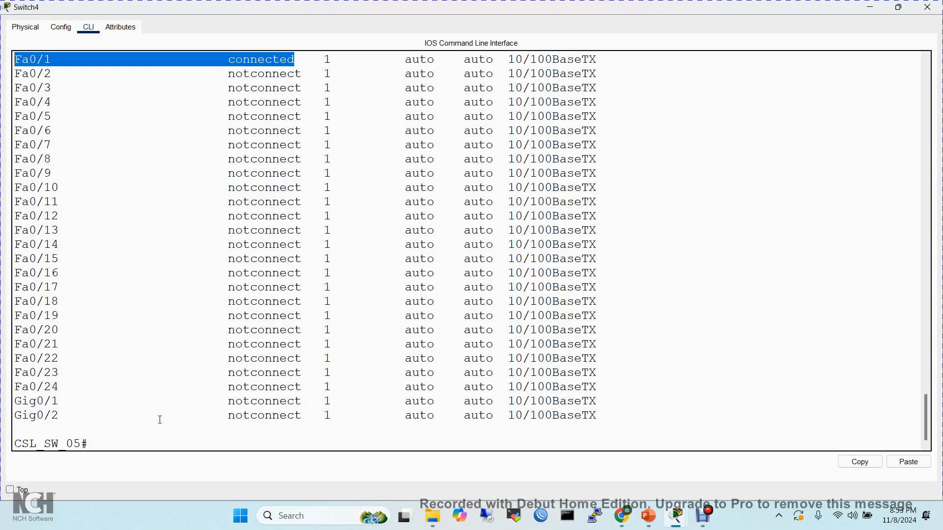
left_click(138, 440)
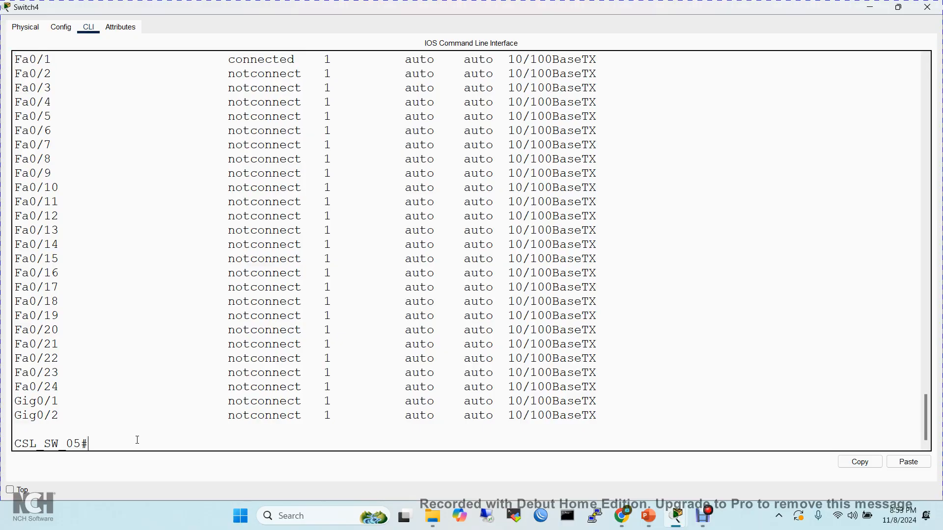
type("?")
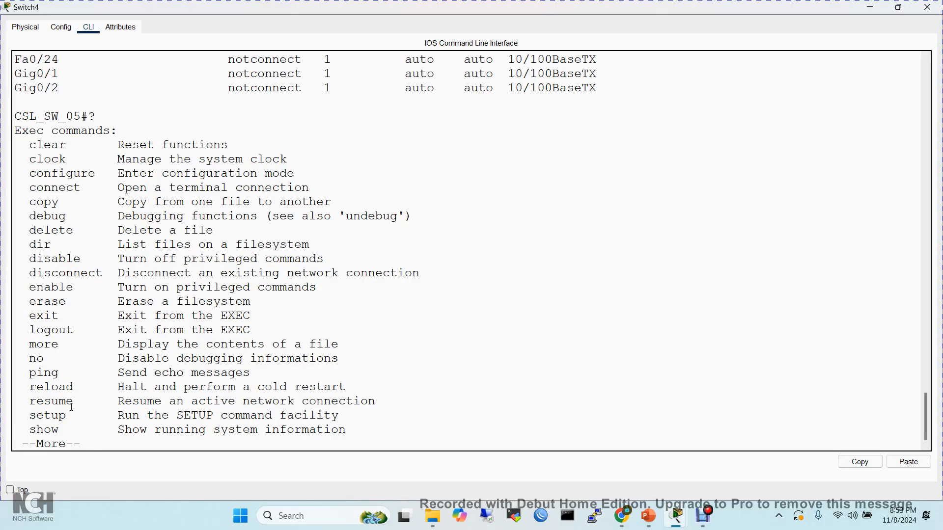
key("space")
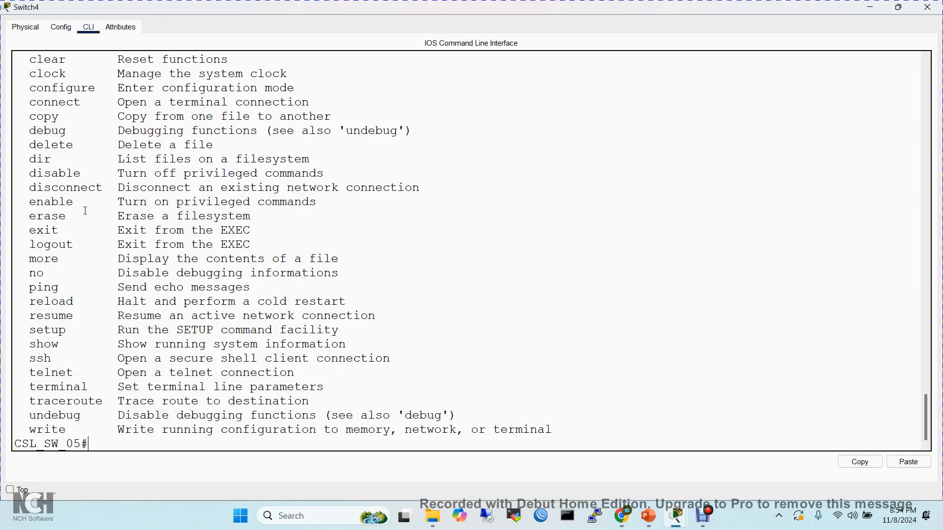
scroll(85, 186, "up", 1)
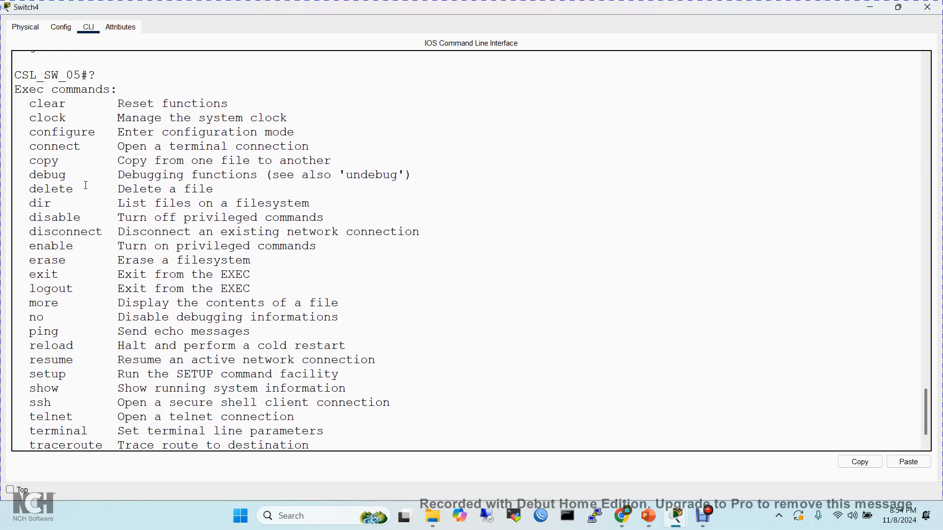
scroll(85, 186, "down", 1)
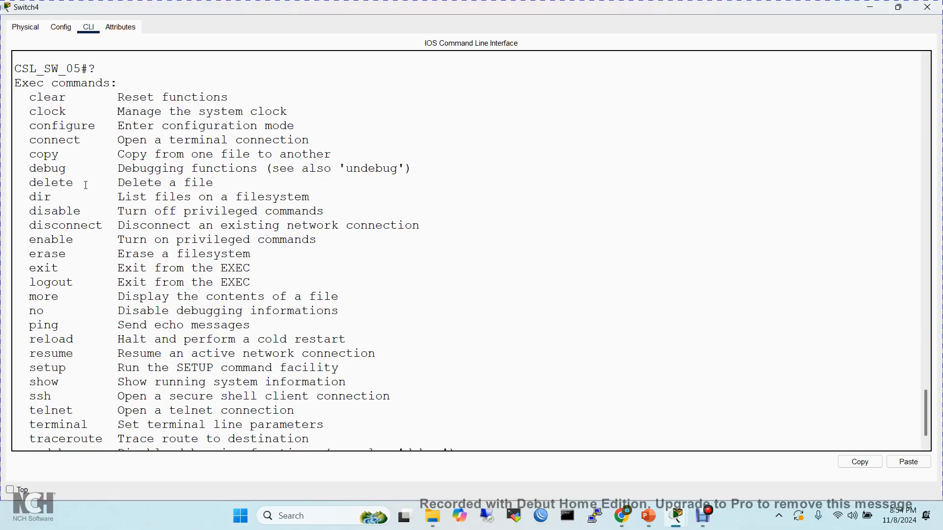
scroll(85, 185, "down", 1)
scroll(85, 185, "down", 1)
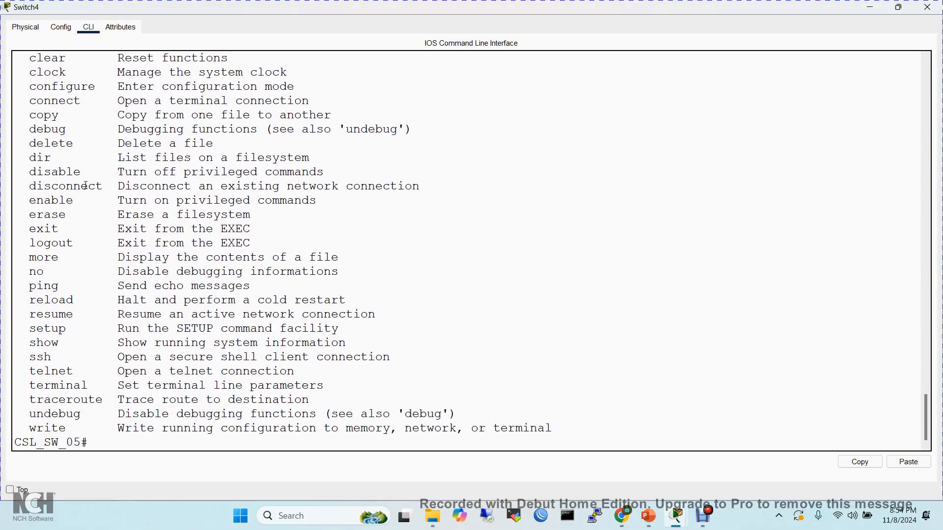
scroll(86, 185, "up", 1)
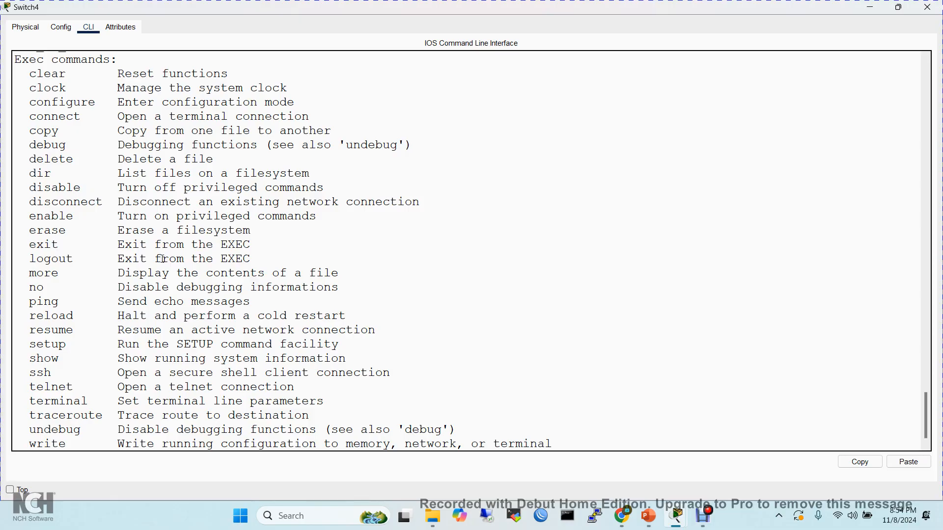
scroll(157, 290, "down", 1)
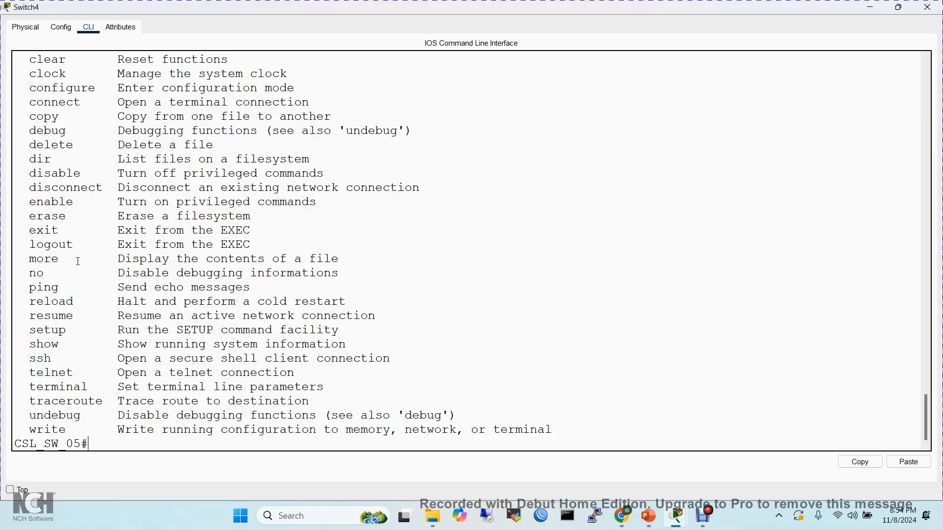
- Restore the Switch4 window to its smaller size, move it over the topology, and bring the CLI prompt into view
left_click(898, 7)
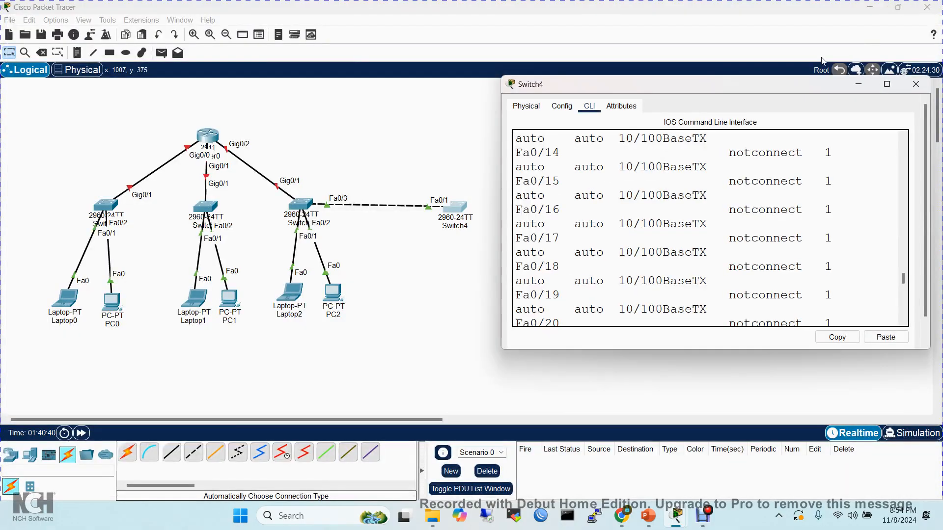
left_click_drag(769, 91, 590, 40)
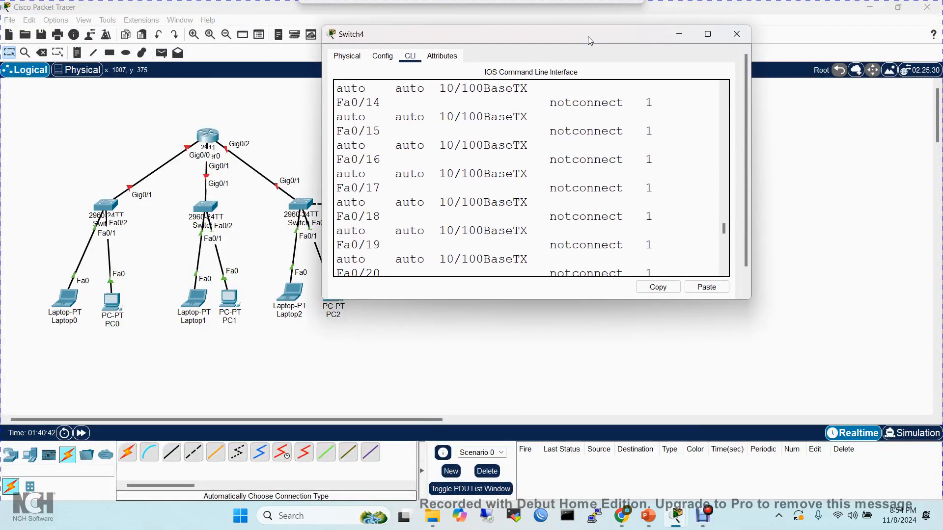
left_click_drag(724, 230, 724, 263)
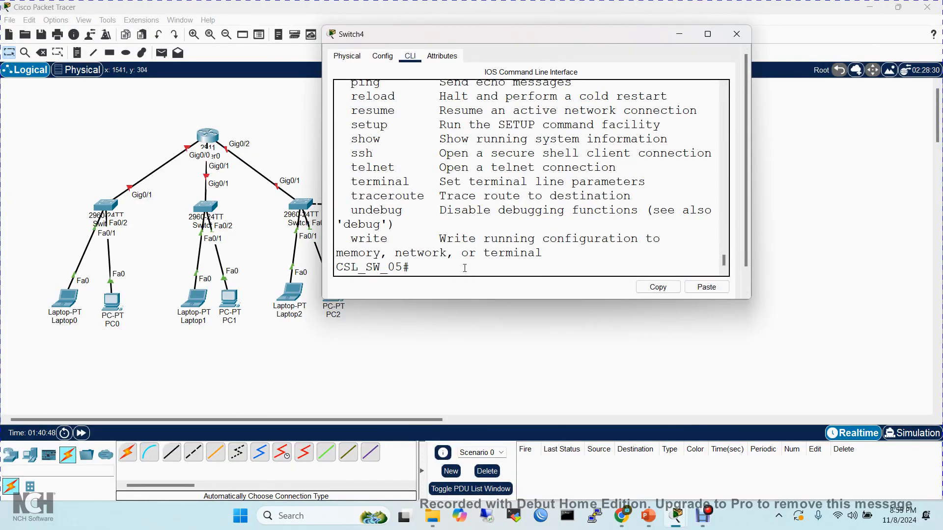
- Run sh int status, view the port table in the maximized Switch4 window, restore the window, and quit the paged listing
type("sh int stat")
key("Tab")
key("Return")
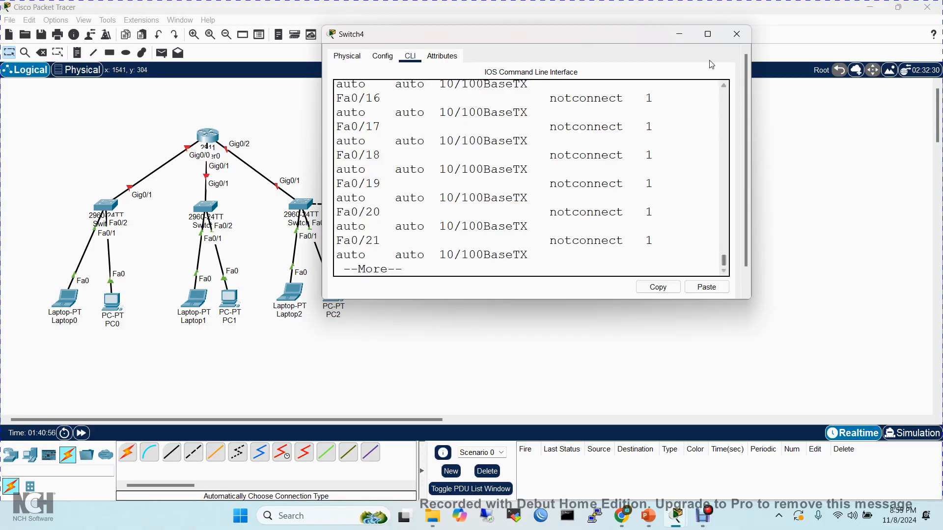
left_click(707, 34)
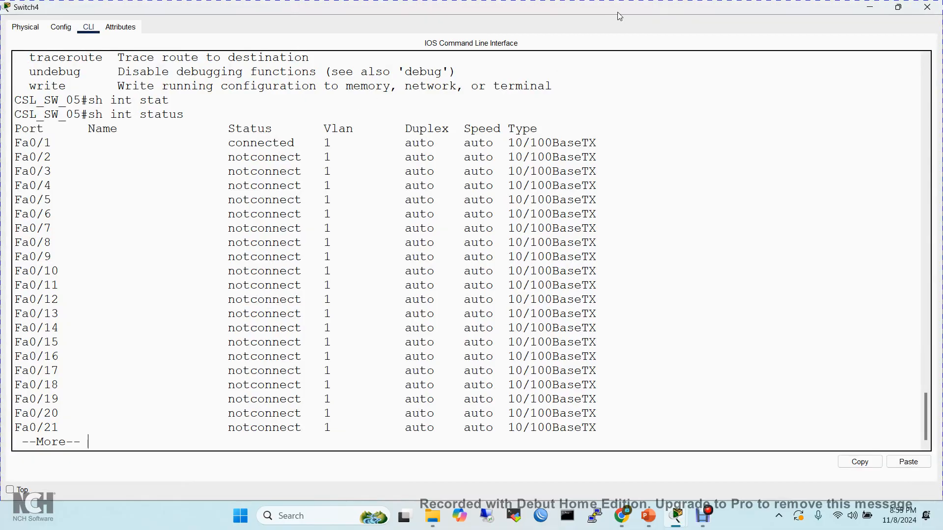
left_click(898, 7)
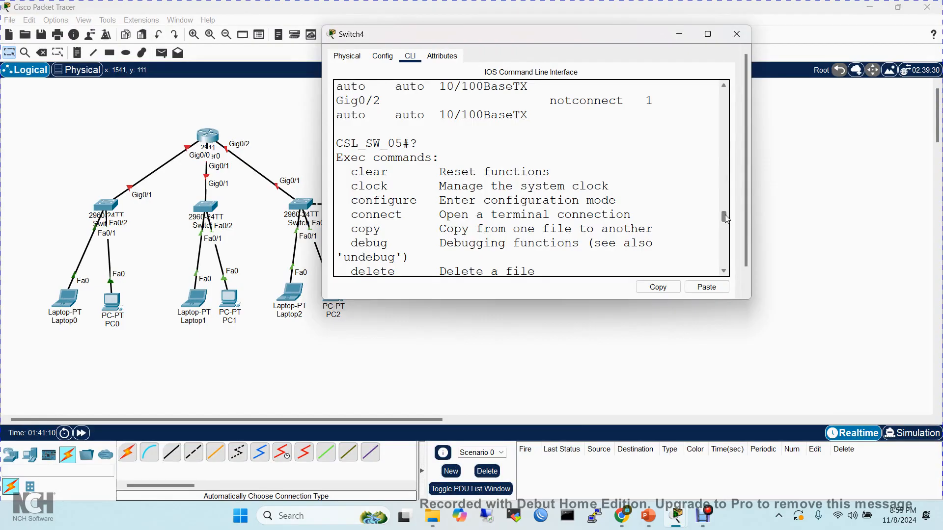
left_click_drag(725, 217, 727, 278)
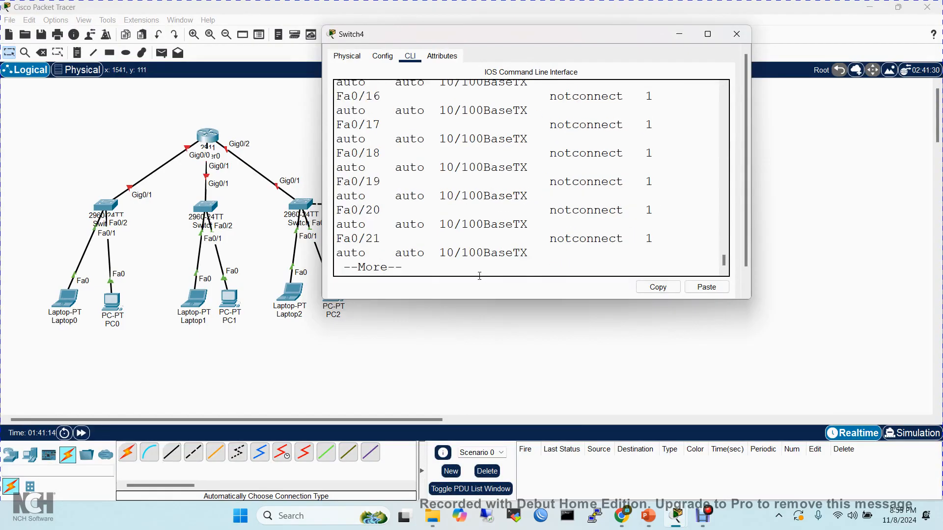
key("q")
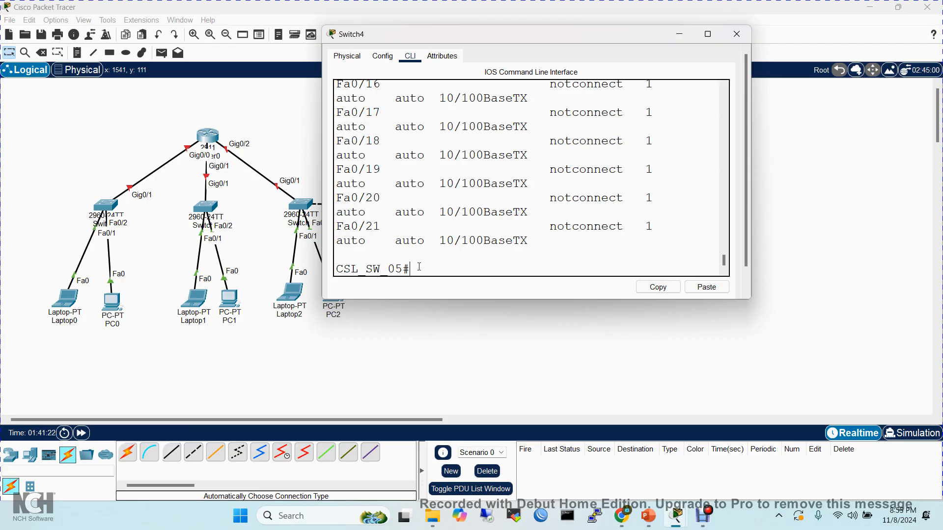
- Enter global configuration mode with configure terminal
type("conf")
key("Tab")
type("t")
key("Tab")
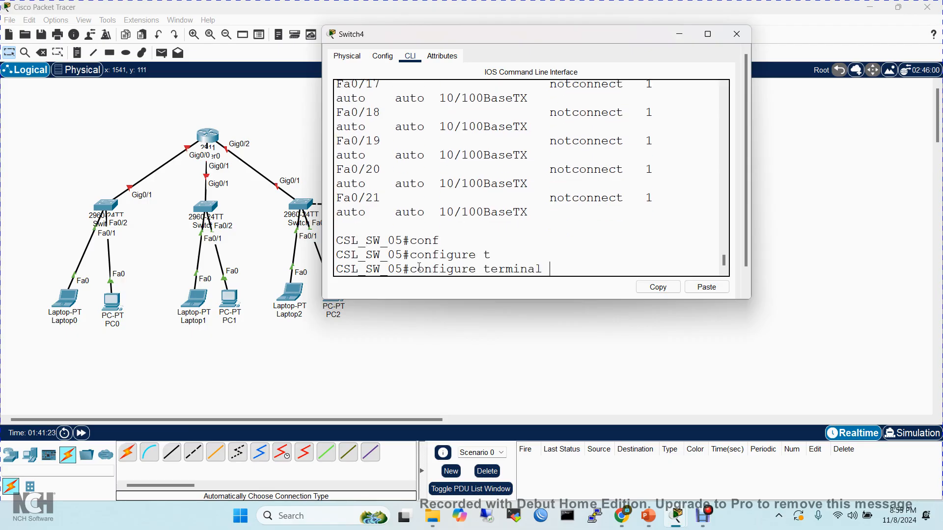
key("Return")
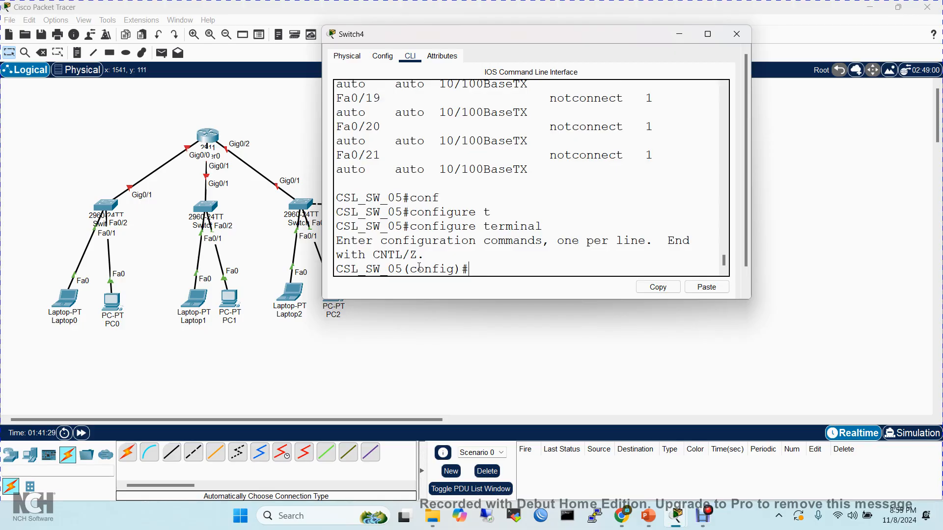
- Enter configuration mode for interface fastEthernet 0/1 and highlight the config-if part of the prompt
type("int")
key("Tab")
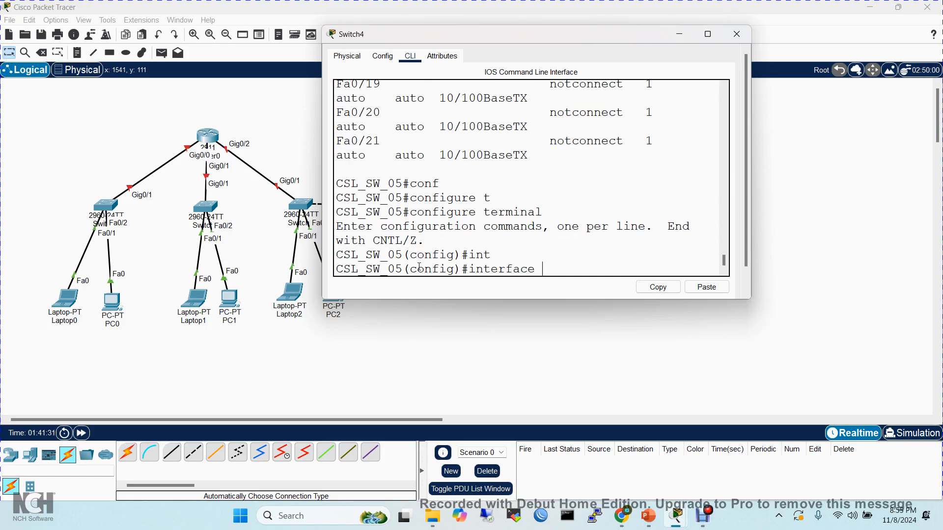
type("f")
key("Tab")
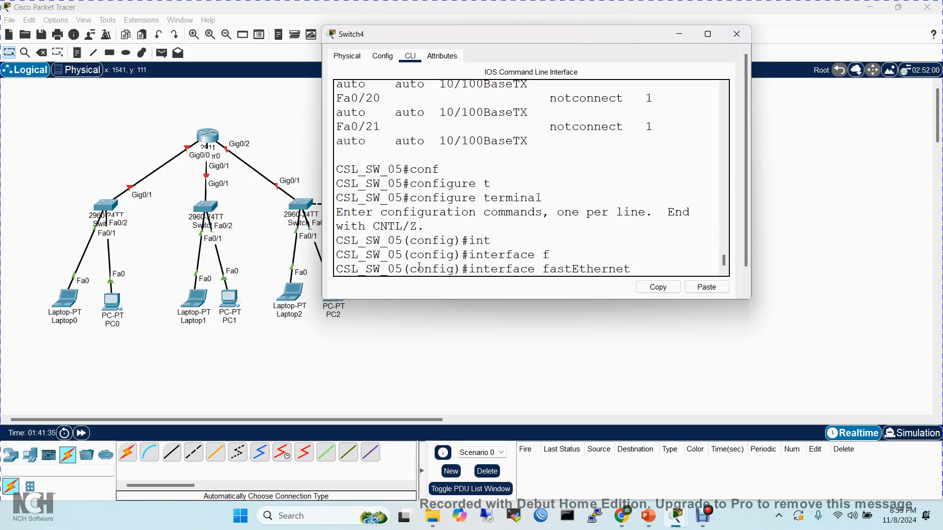
type("0/1")
key("Return")
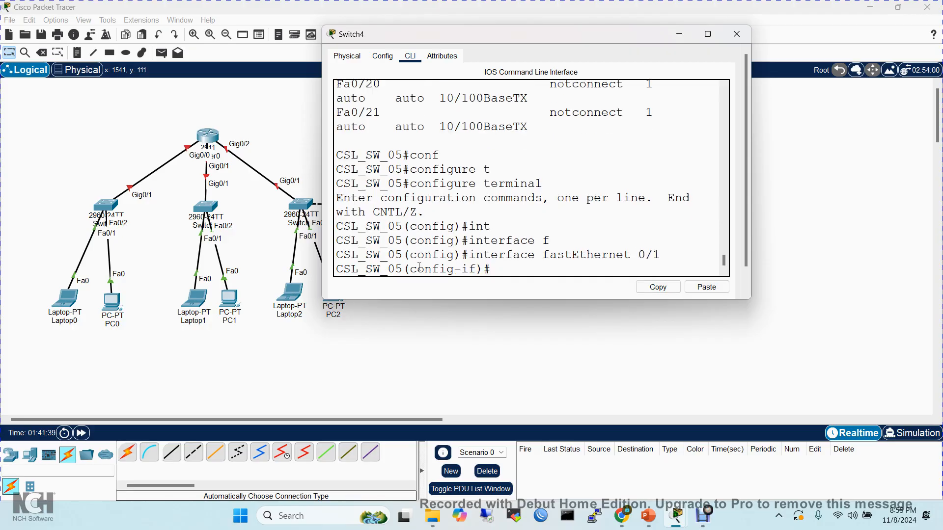
left_click_drag(417, 269, 499, 265)
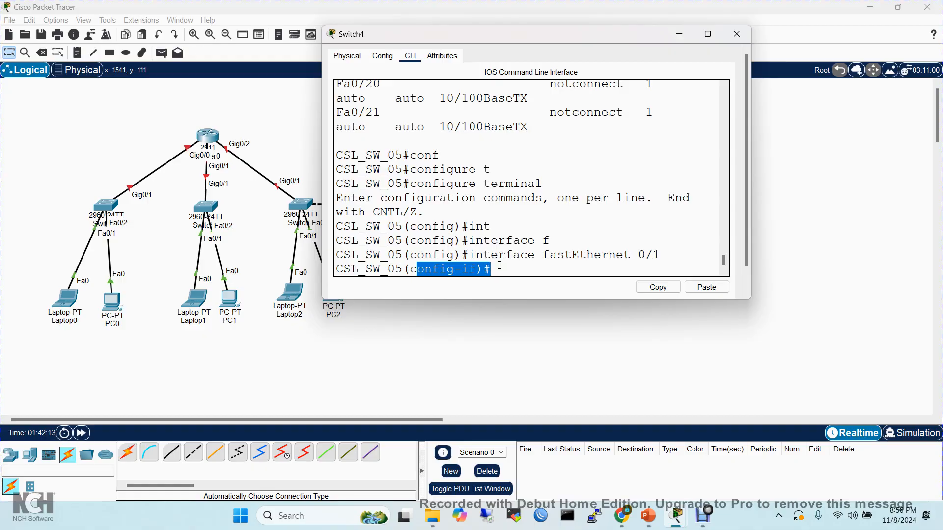
left_click(514, 269)
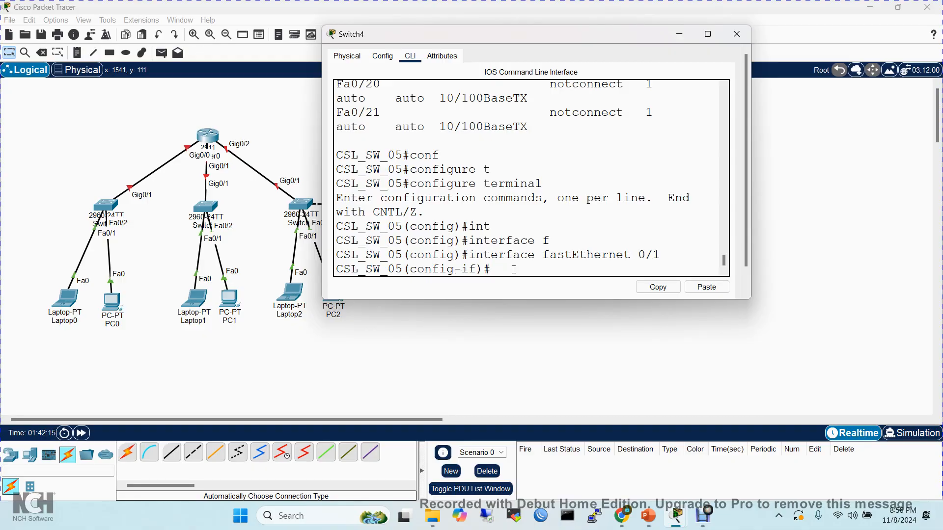
- Shut down fastEthernet 0/1 with sh and move the Switch4 window aside to uncover its link in the topology
type("sh")
key("Return")
key("Return")
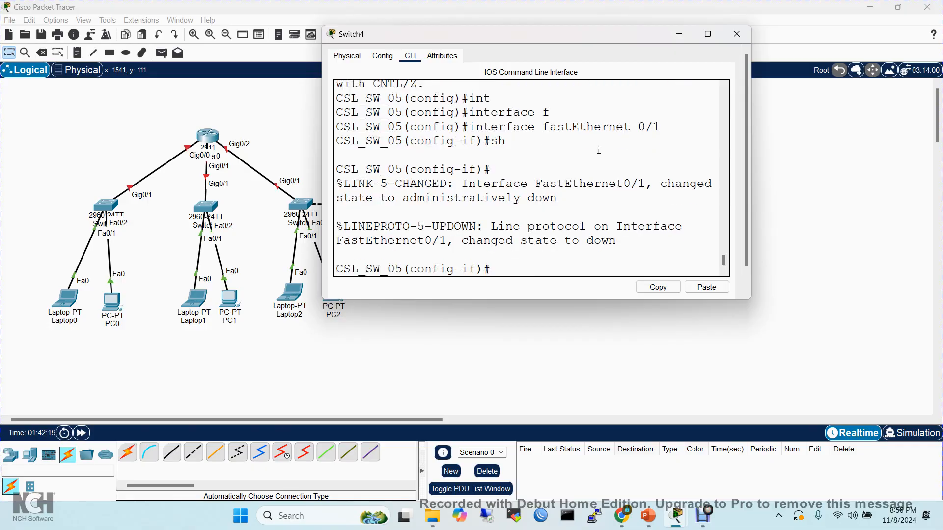
left_click_drag(544, 38, 687, 45)
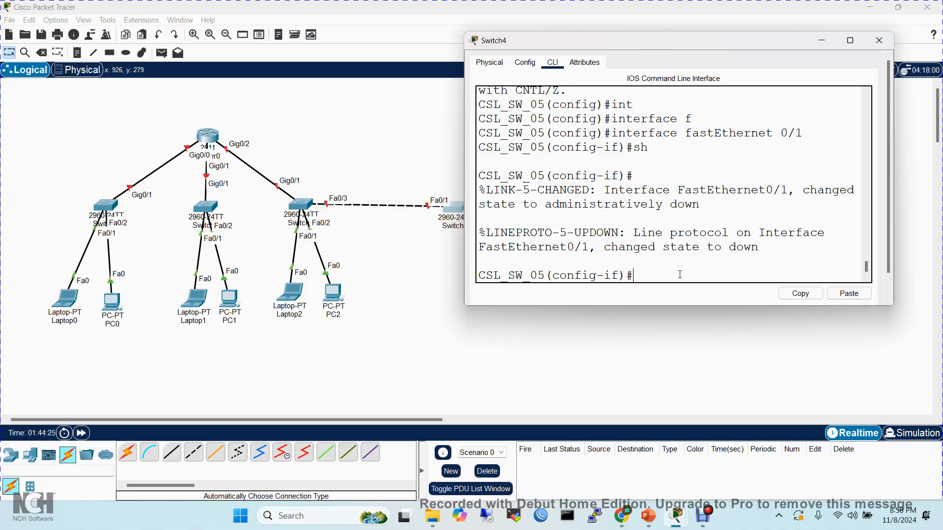
- Check the port status from interface configuration mode with do sh int status, viewing the table maximized, and quit the paged listing
type("do sh int")
type("status")
key("Return")
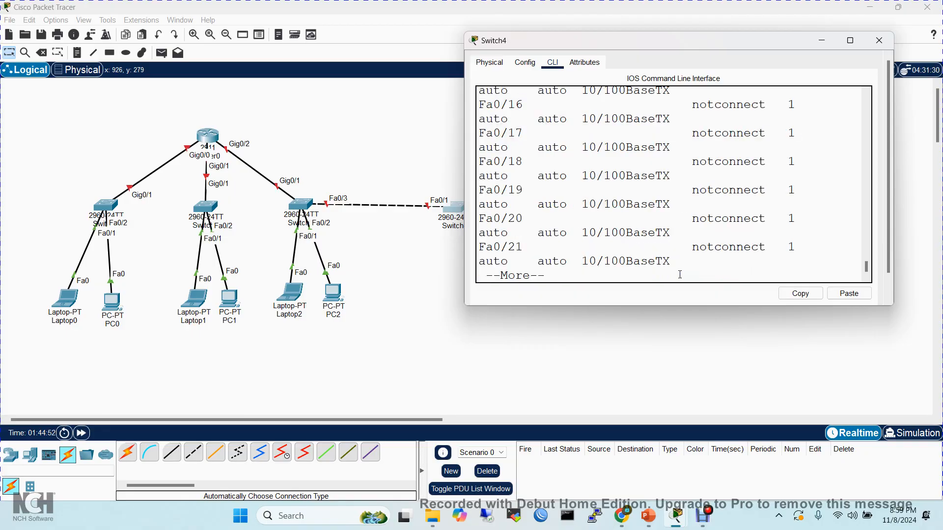
left_click(850, 40)
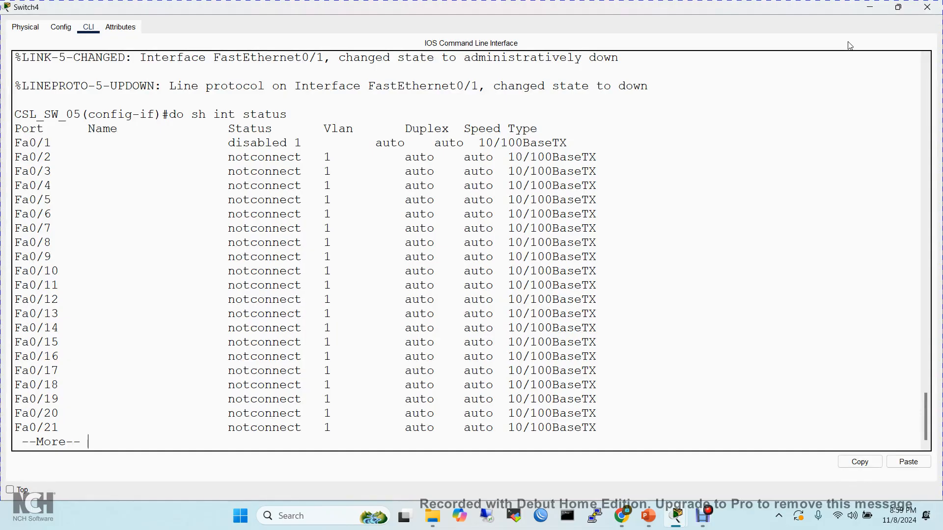
left_click(902, 9)
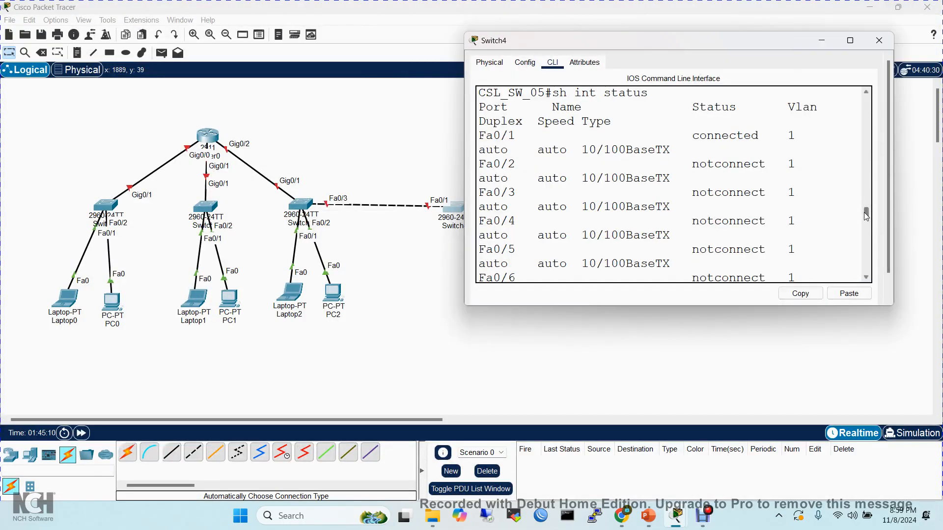
left_click_drag(865, 212, 863, 290)
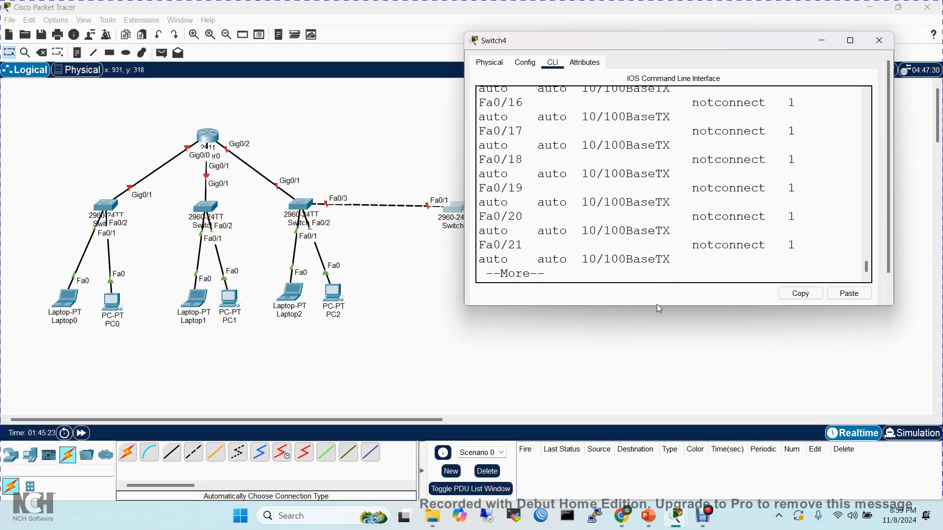
key("q")
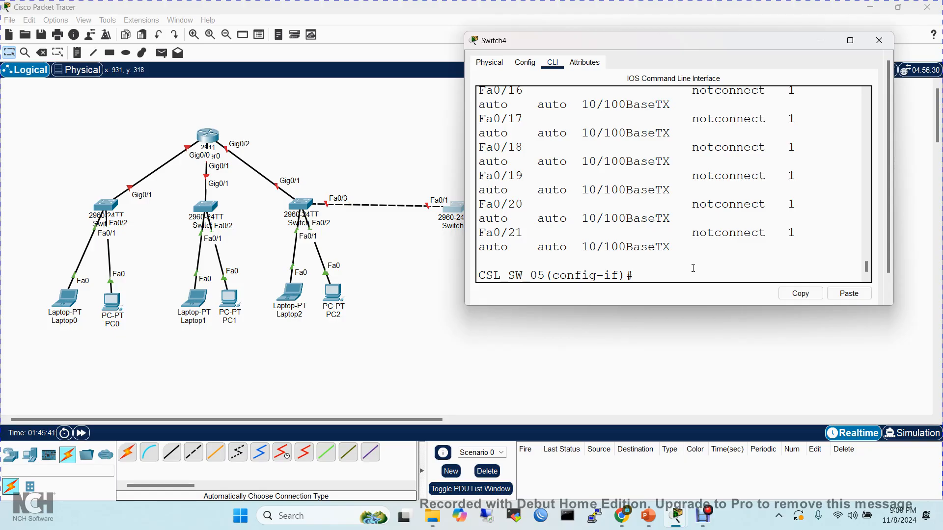
- Re-enable fastEthernet 0/1 with no shutdown and exit to global configuration mode
type("no sh")
key("Tab")
key("Return")
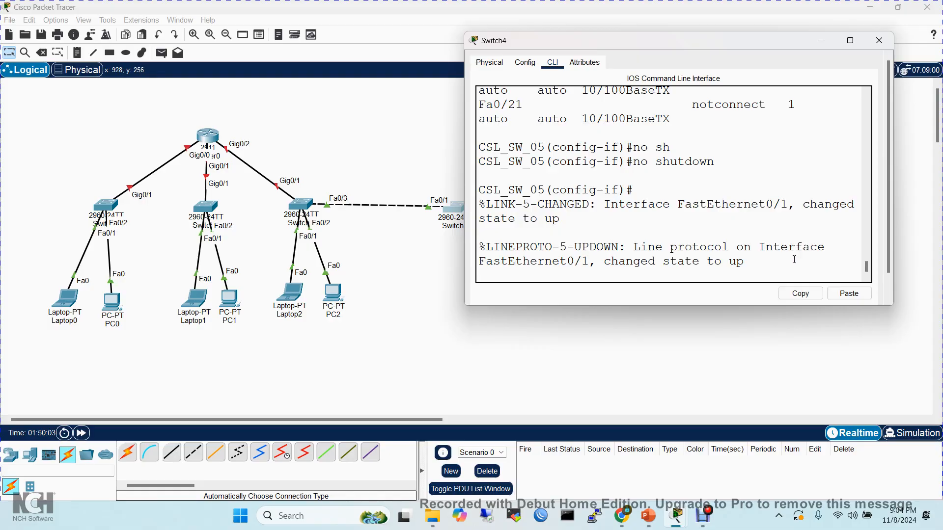
key("Return")
key("Return")
key("Return")
key("Return")
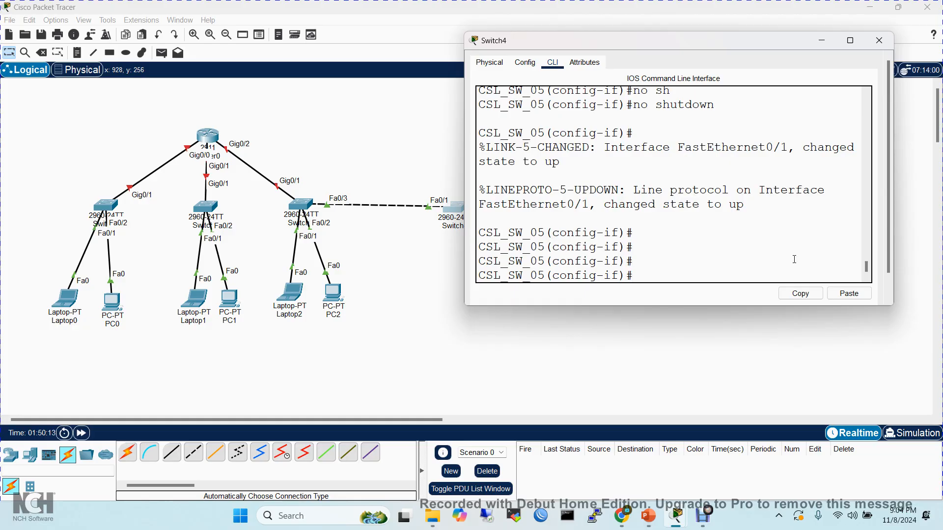
type("exit")
key("Return")
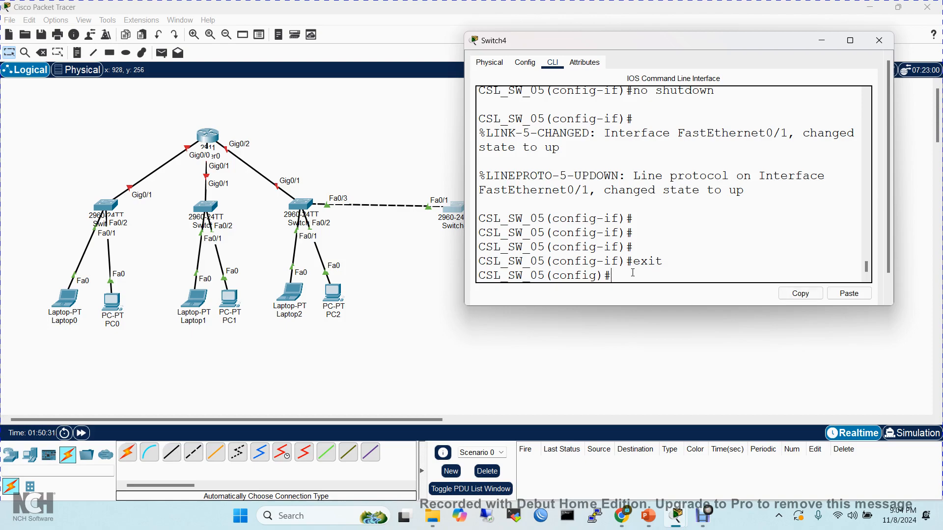
- Enter configuration mode for interface fastEthernet 0/1 and highlight the command line that was used
type("int")
key("Tab")
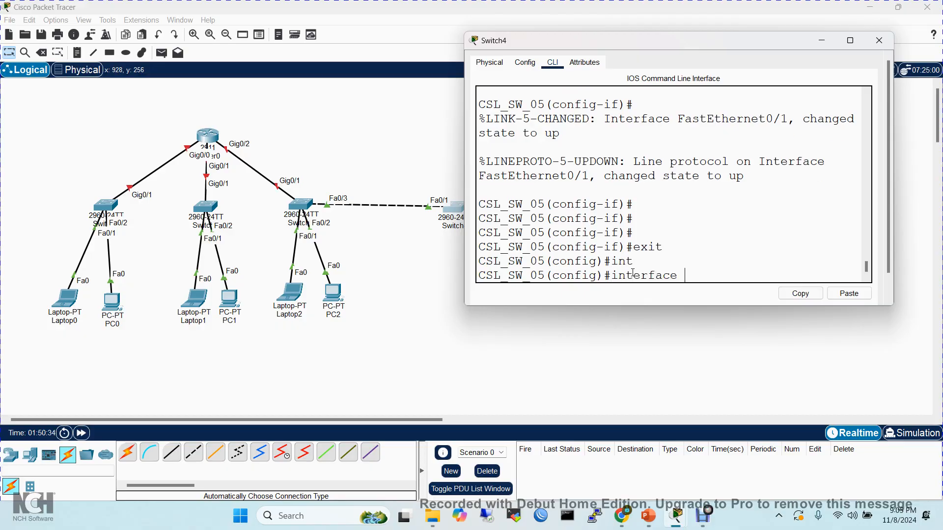
type("f")
key("Tab")
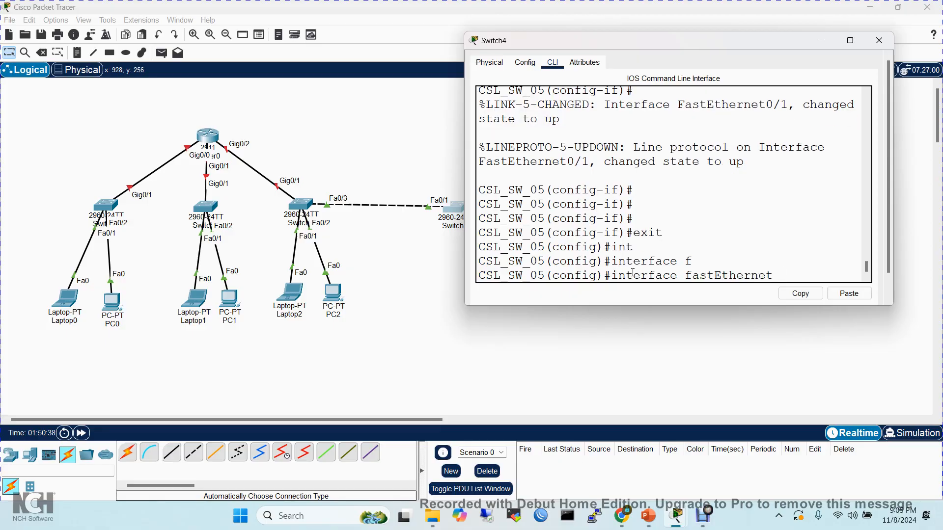
type("0/1")
key("Return")
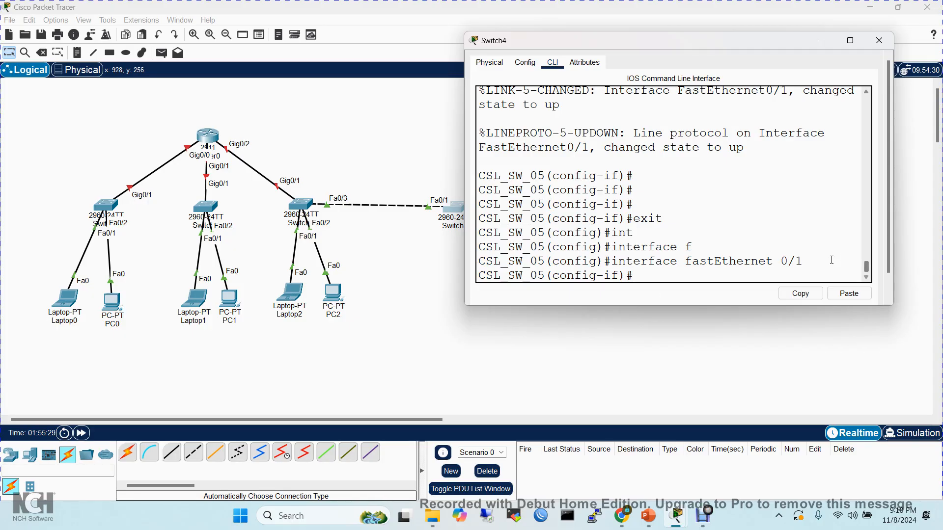
left_click_drag(813, 262, 477, 261)
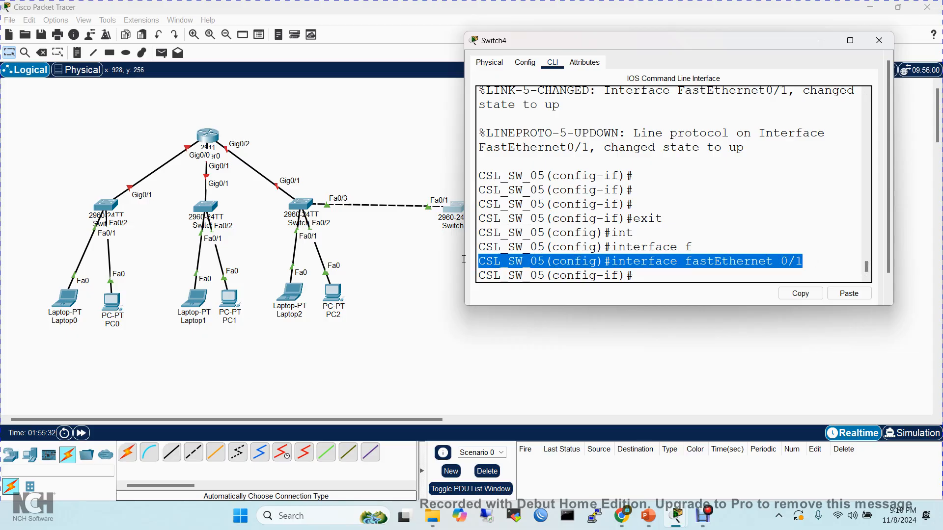
left_click(641, 275)
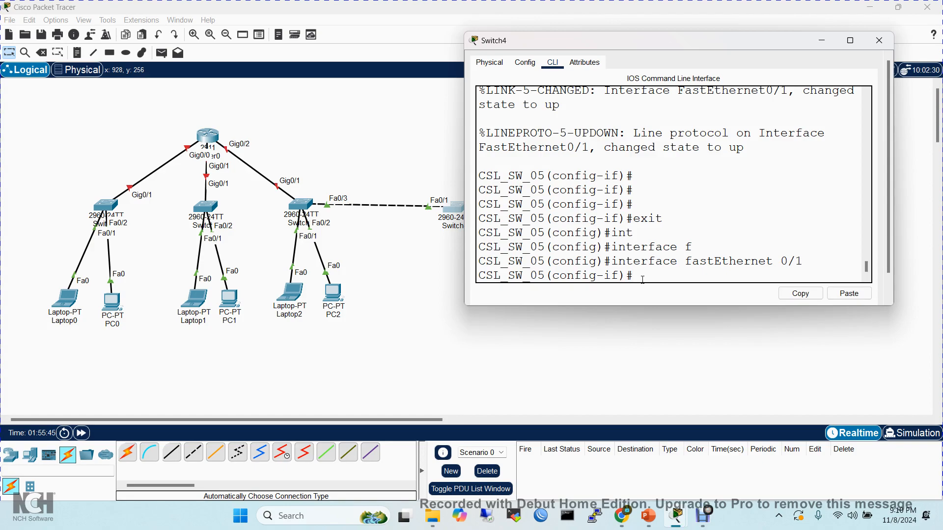
- Switch directly from the current interface's configuration mode to interface f0/24
type("int f0/24")
key("Return")
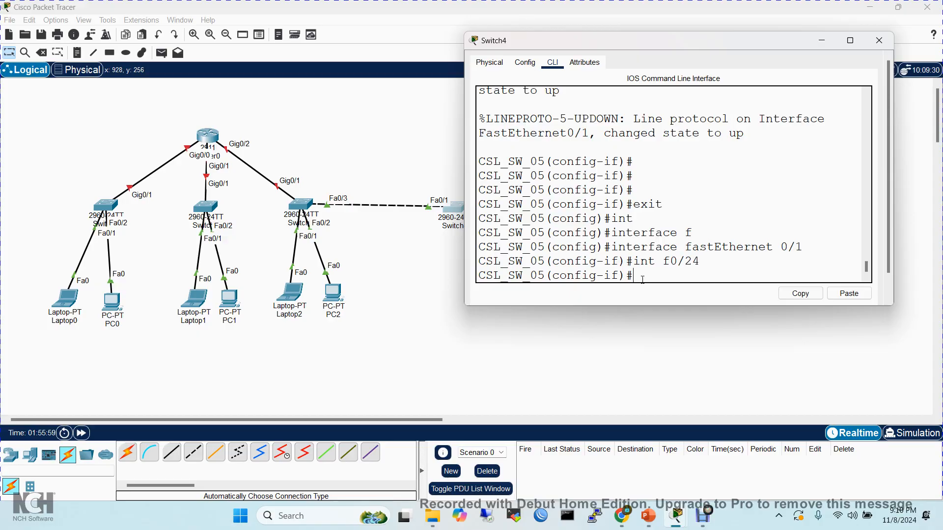
- Exit to global configuration mode and enter interface f0/24 from there by recalling the earlier command
type("exit")
key("Return")
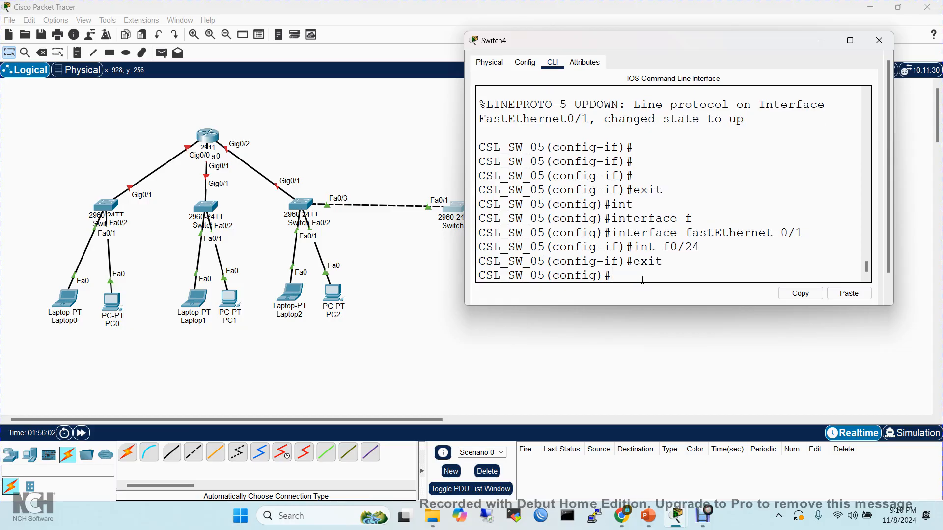
key("Up")
key("Up")
key("Return")
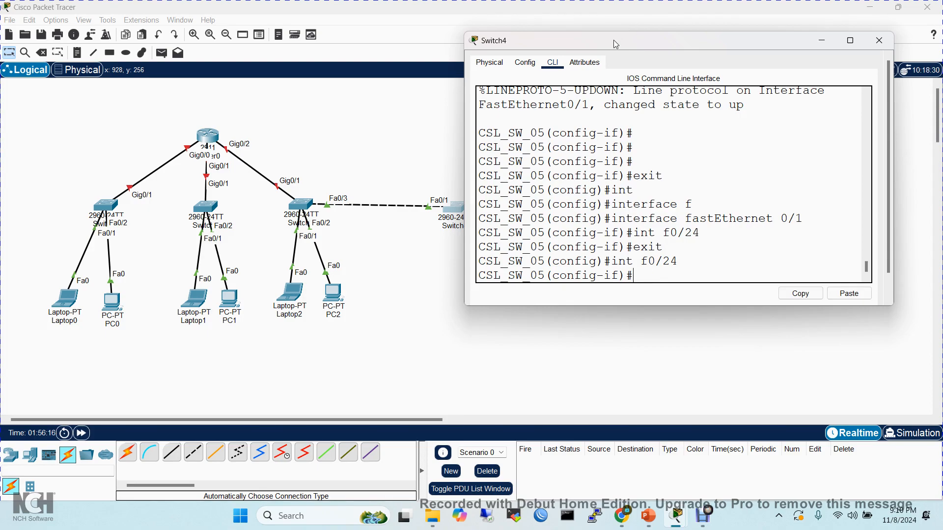
- Move the Switch4 window aside and reconnect PC2's cable from Switch2 to FastEthernet0/2 on Switch4
left_click_drag(609, 42, 712, 48)
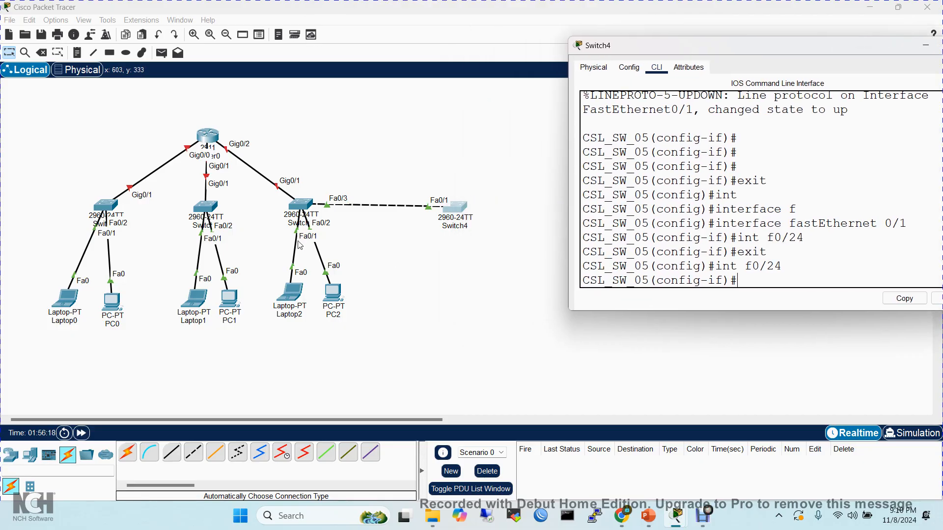
left_click_drag(310, 235, 456, 206)
left_click(456, 207)
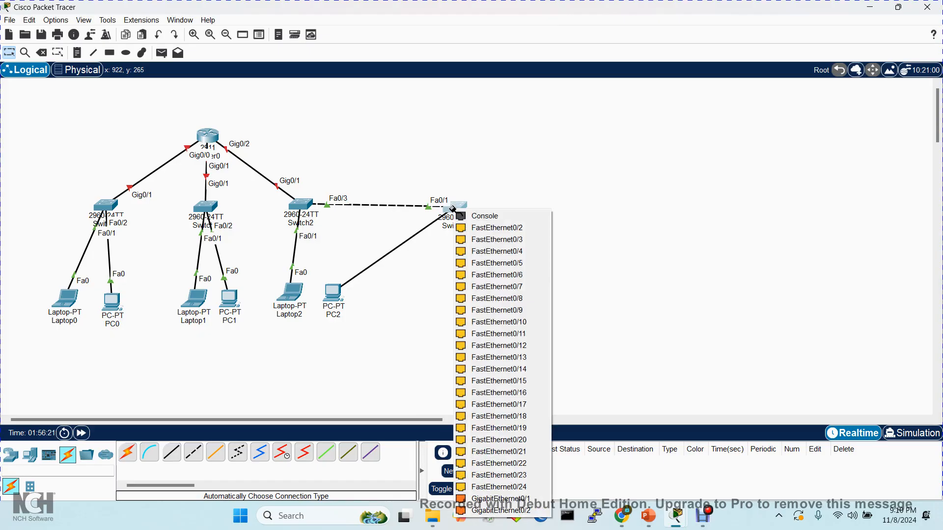
left_click(481, 229)
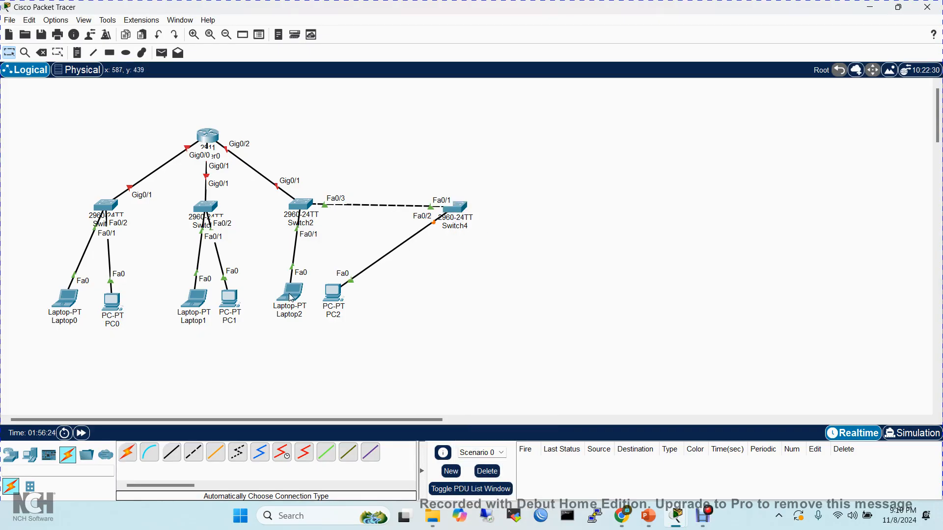
- Move Laptop2 to below Switch4 and reconnect its cable from Switch2 to FastEthernet0/10 on Switch4
left_click_drag(301, 297, 506, 303)
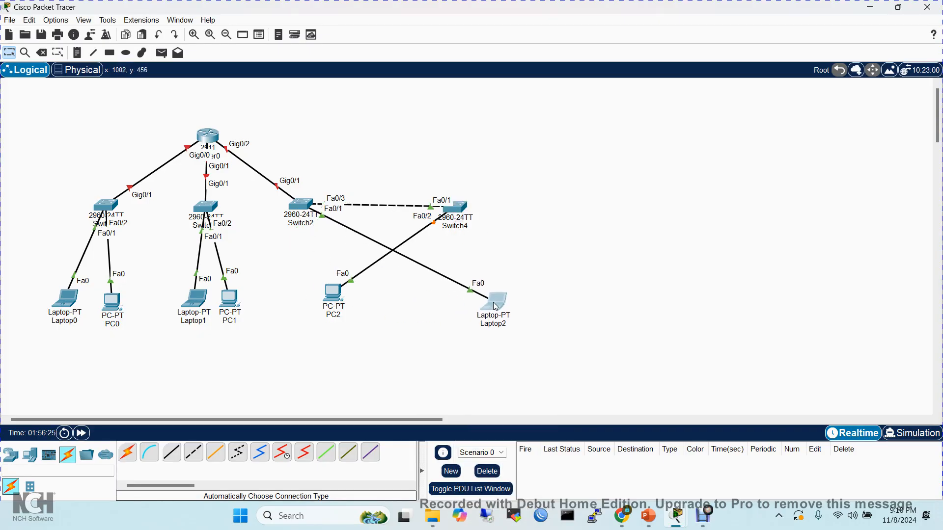
left_click(324, 220)
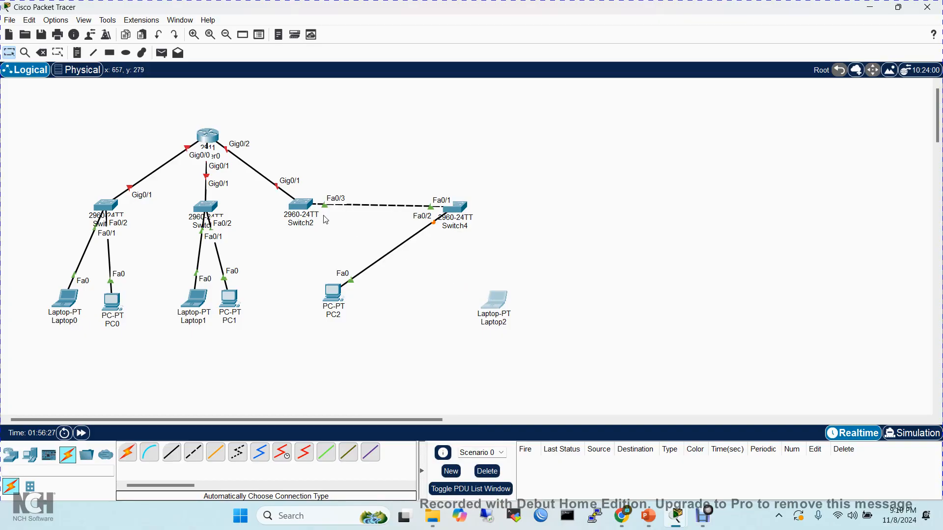
left_click(459, 206)
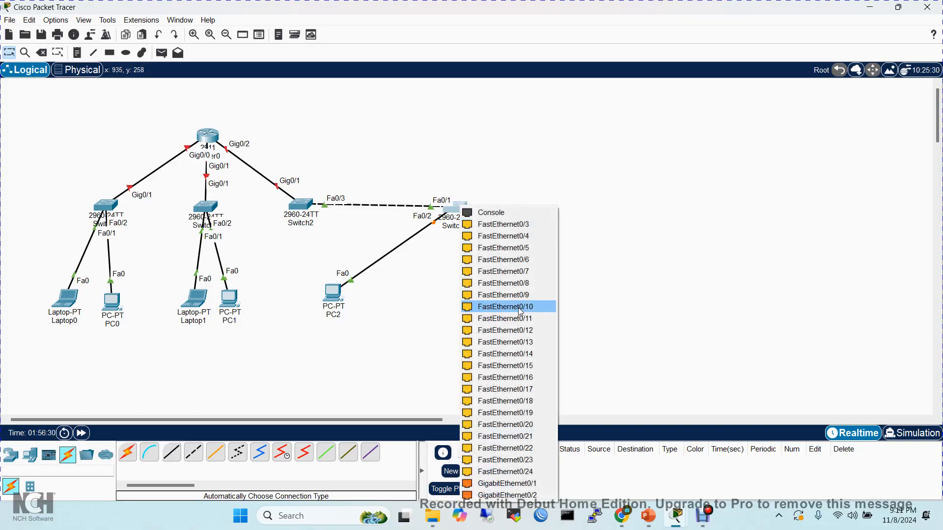
left_click(519, 308)
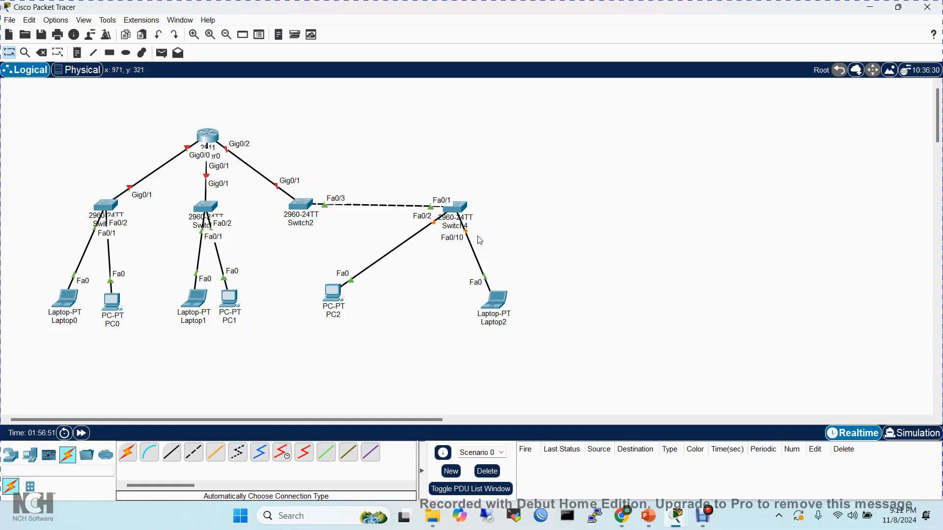
- Reopen Switch4's CLI, bring its window fully into view and get back to the config-if prompt
left_click(456, 210)
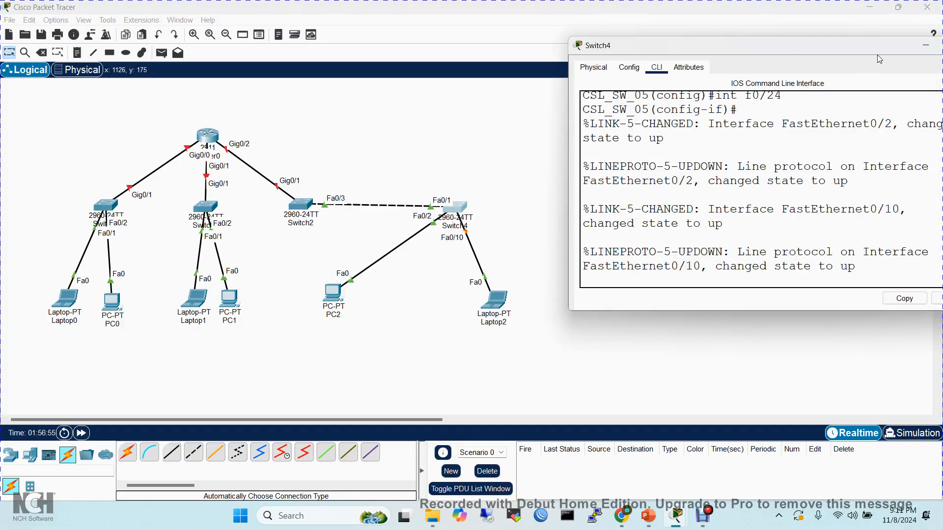
left_click_drag(875, 48, 731, 34)
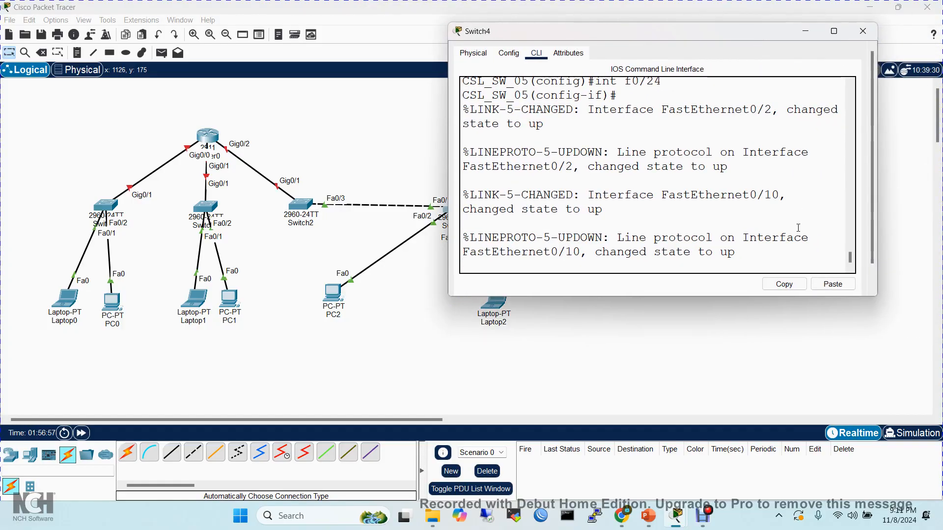
key("Return")
key("Return")
key("Return")
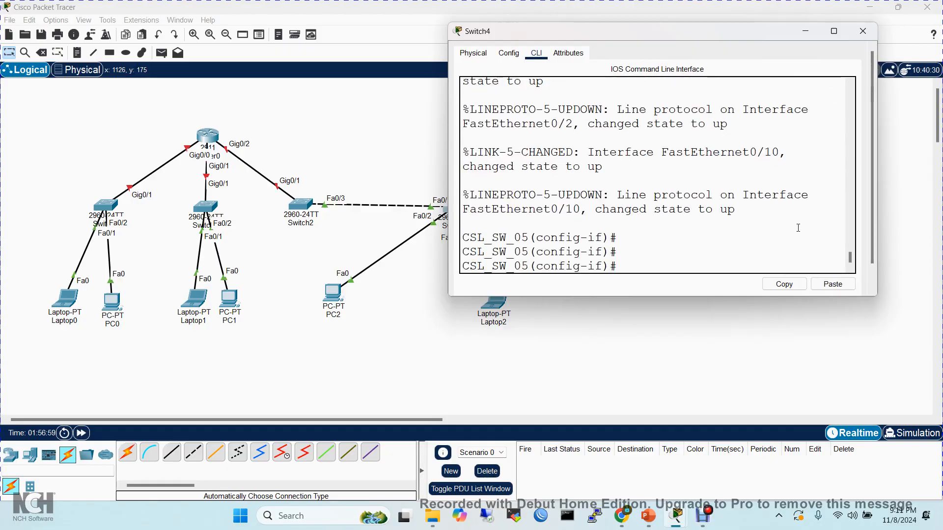
- Check the port status with do sh int status, highlight the Fa0/10 entry in the maximized table, and quit the paged listing
type("do sh int status")
key("Return")
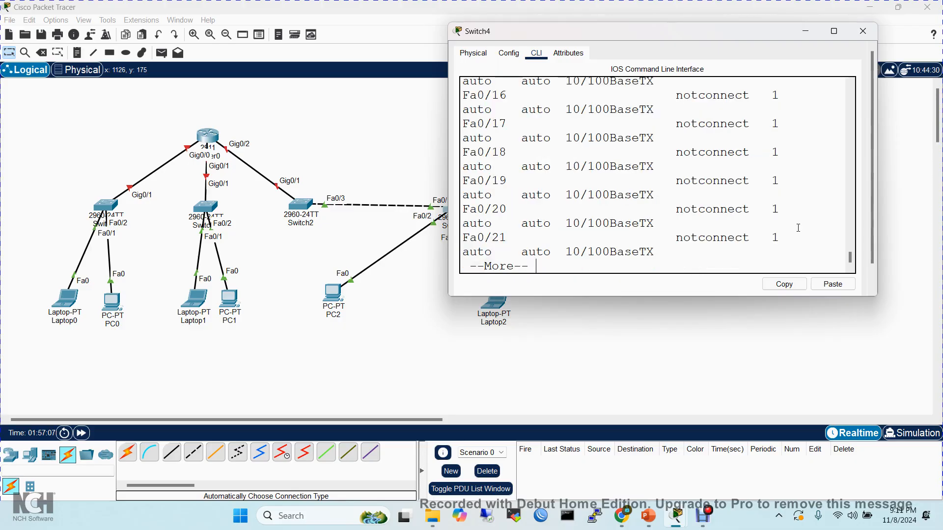
left_click(834, 30)
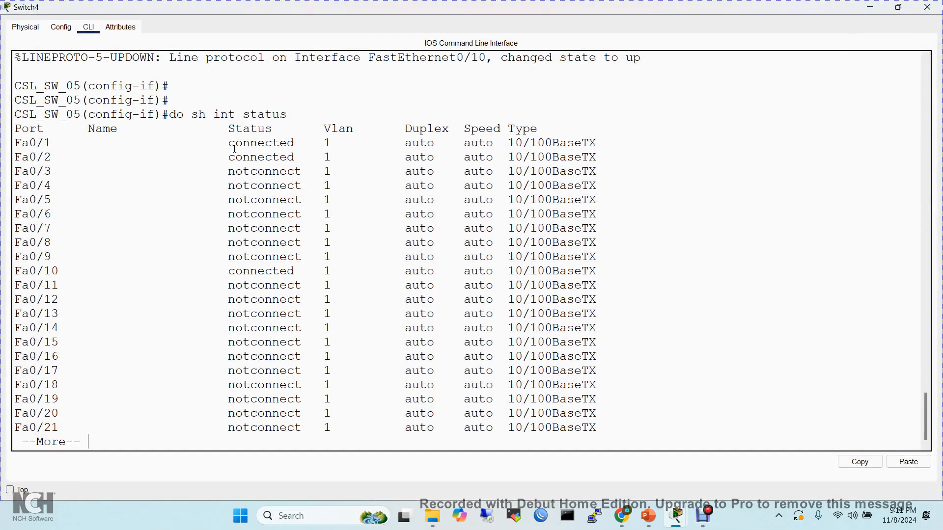
left_click_drag(222, 271, 337, 282)
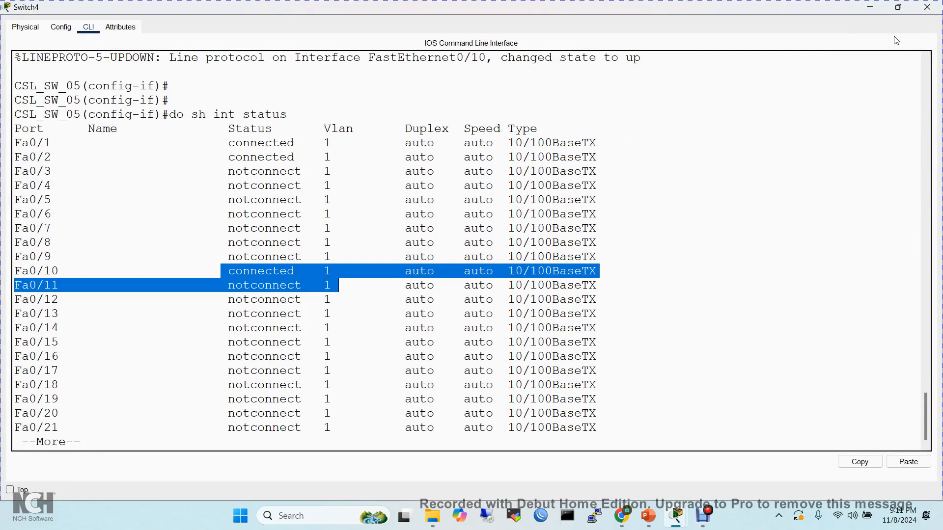
left_click(899, 8)
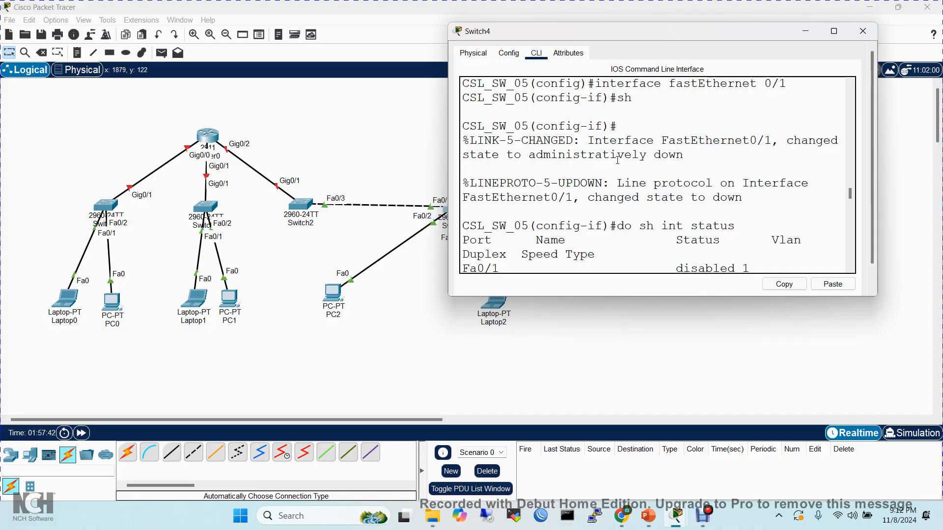
key("ctrl+c")
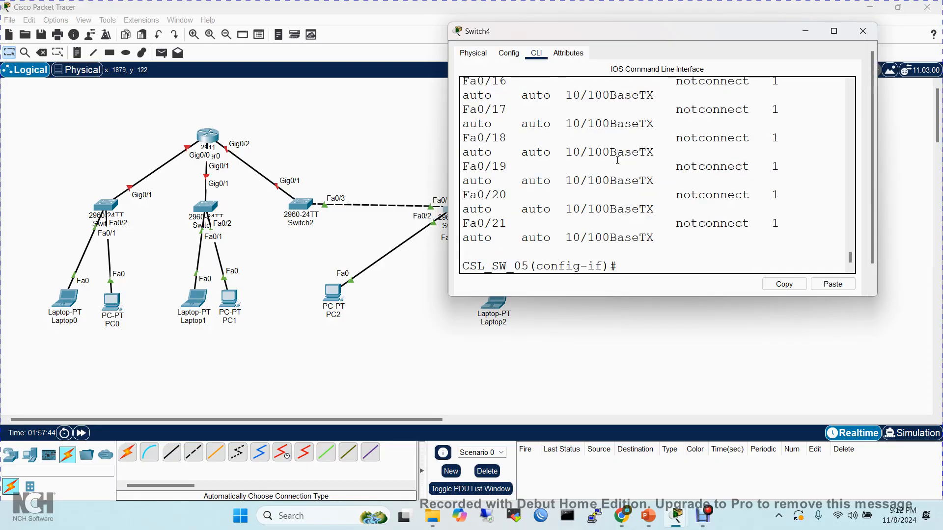
- Exit to global configuration mode and enter range configuration with interface range f0/1-20
type("exit")
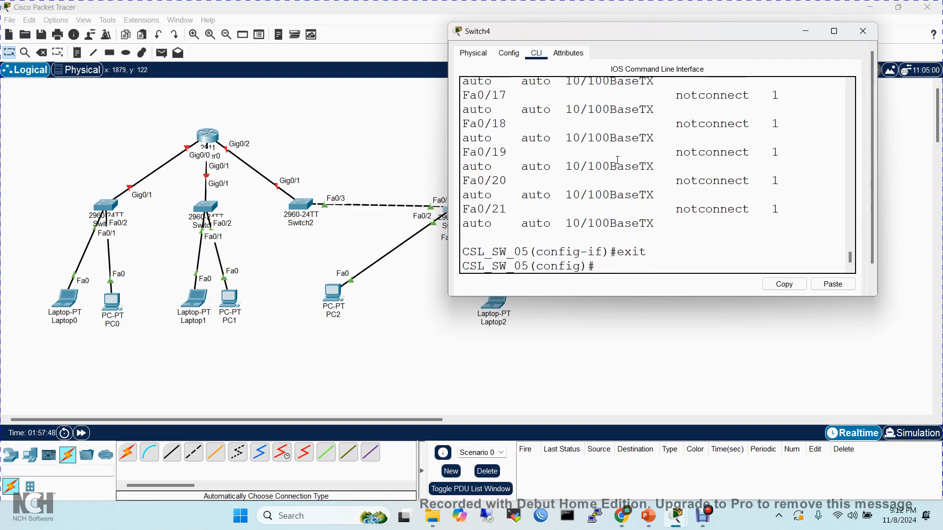
type("int")
key("Tab")
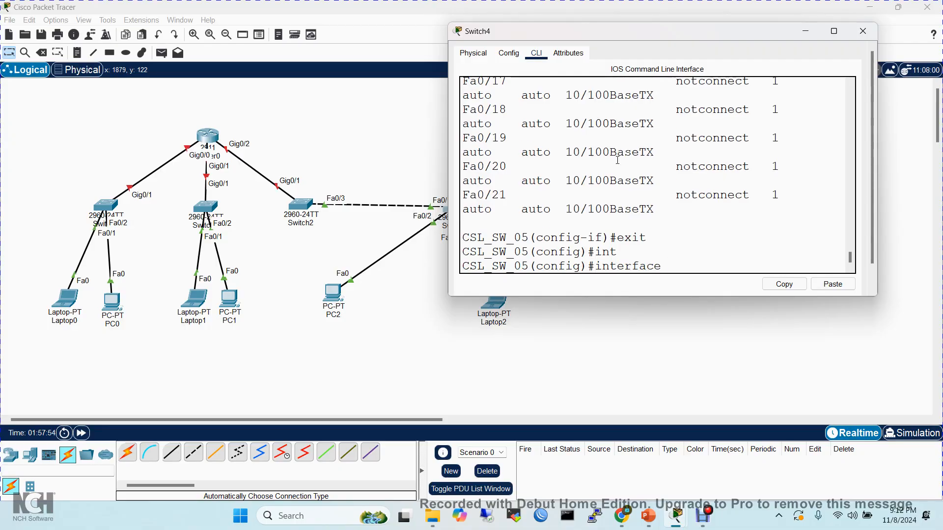
type("f")
key("BackSpace")
type("ran")
key("Tab")
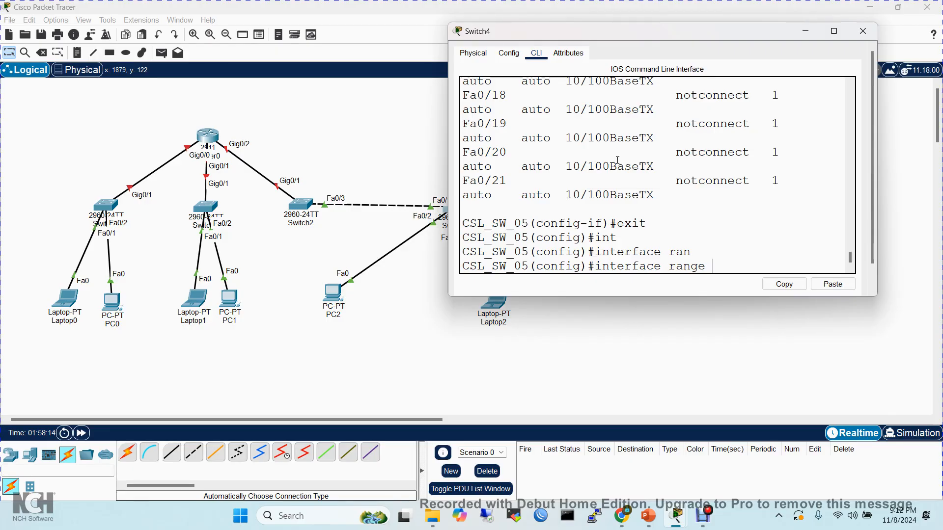
type("f0/1-20")
key("Return")
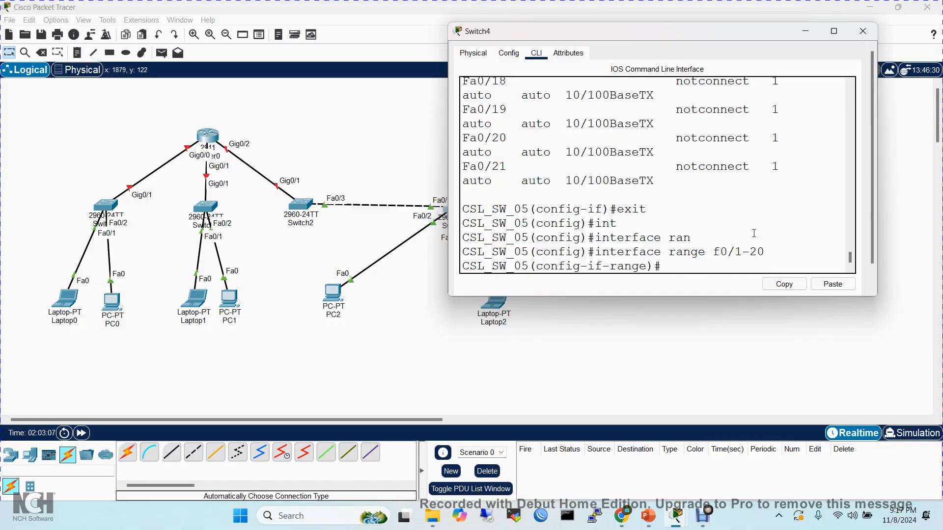
- Shut down the interface range f0/1-20 with sh and move the Switch4 window aside to uncover its links
type("sh")
key("Return")
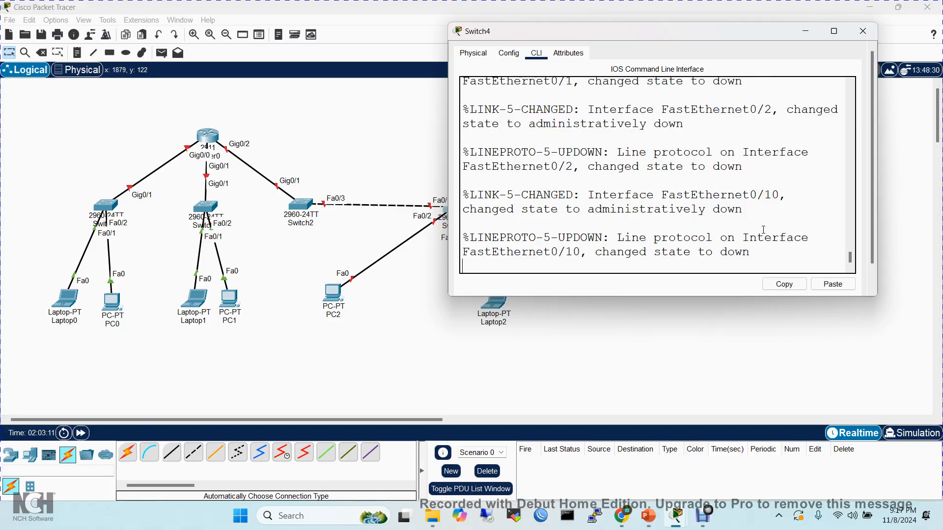
left_click_drag(744, 37, 817, 88)
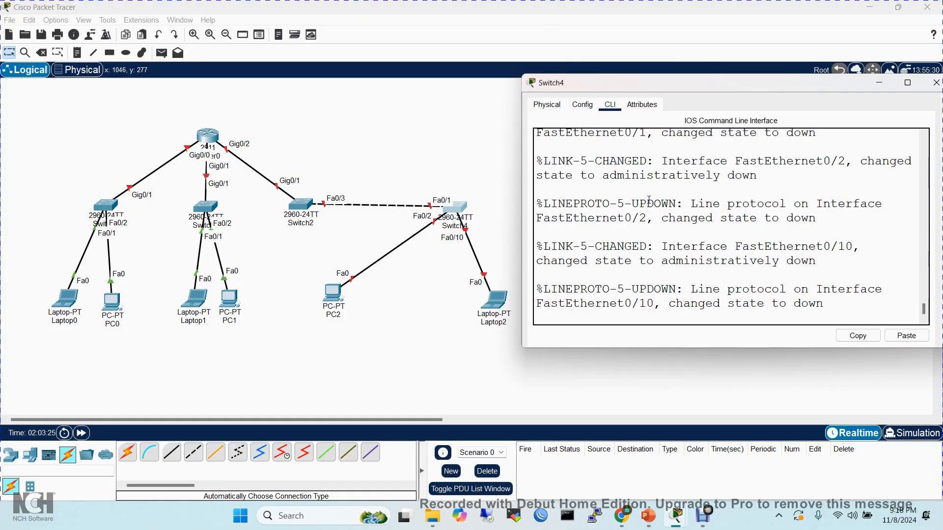
- Re-enable the interface range f0/1-20 with no sh and exit to global configuration mode
key("Return")
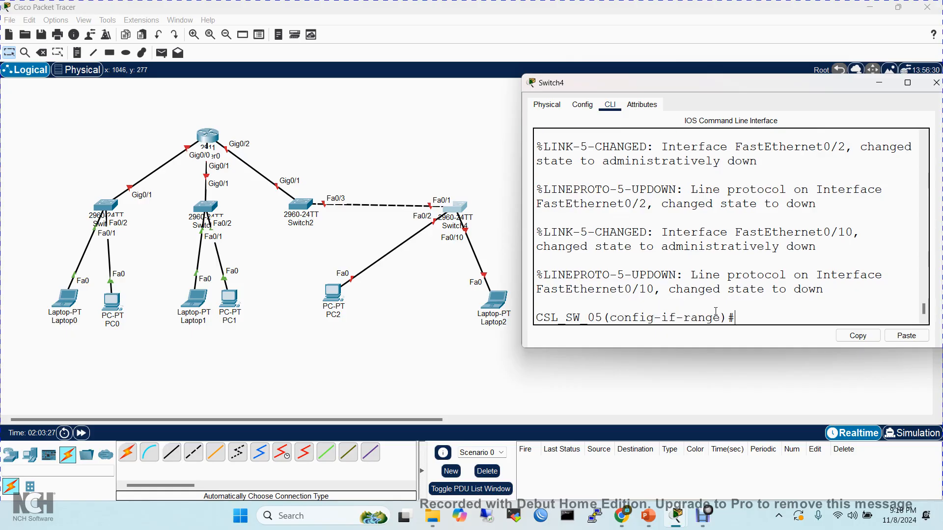
key("Return")
type("no")
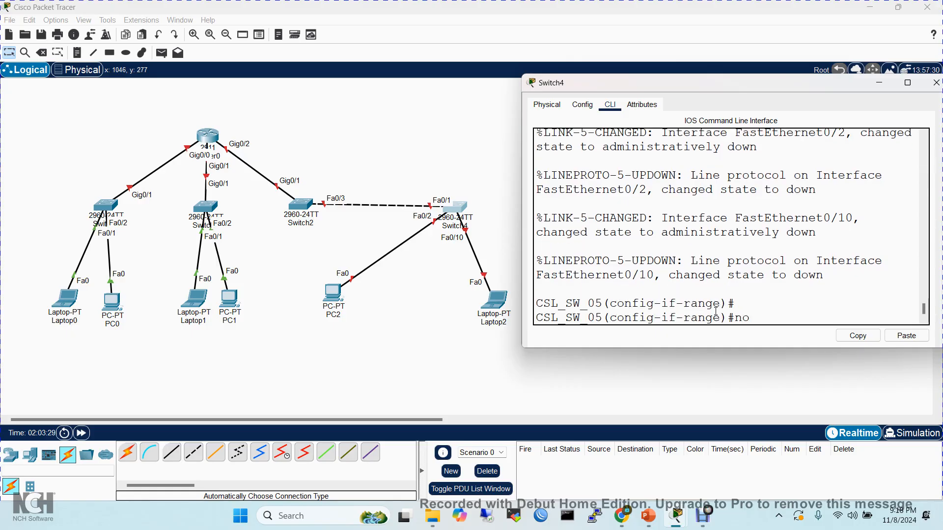
type(" sh")
key("Return")
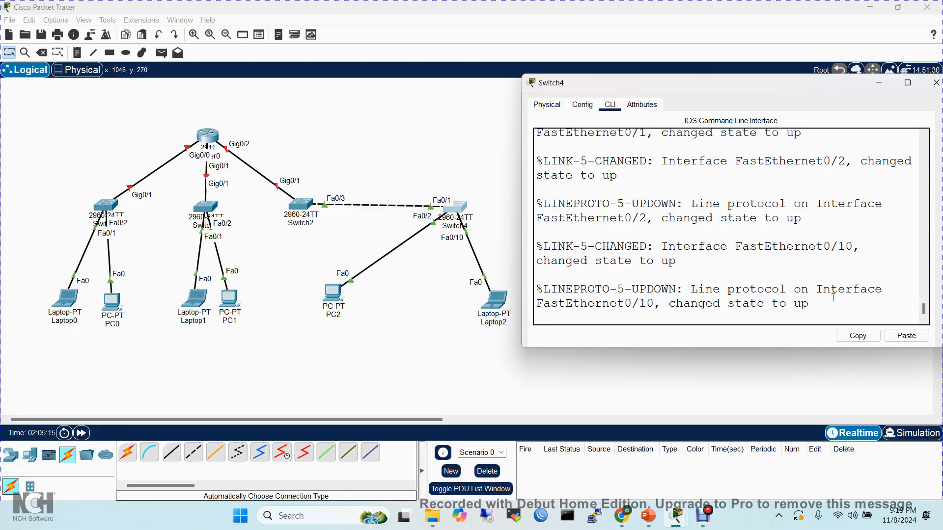
key("Return")
key("Return")
key("Return")
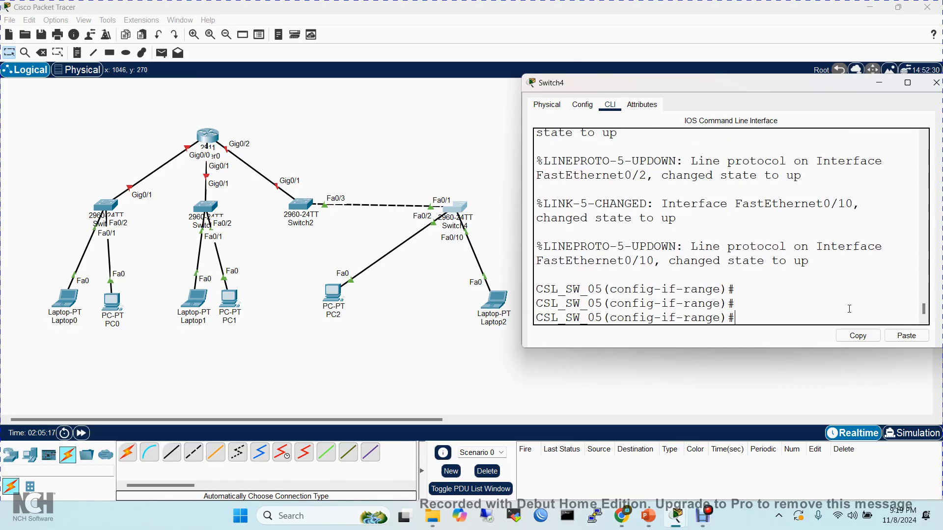
type("exit")
key("Return")
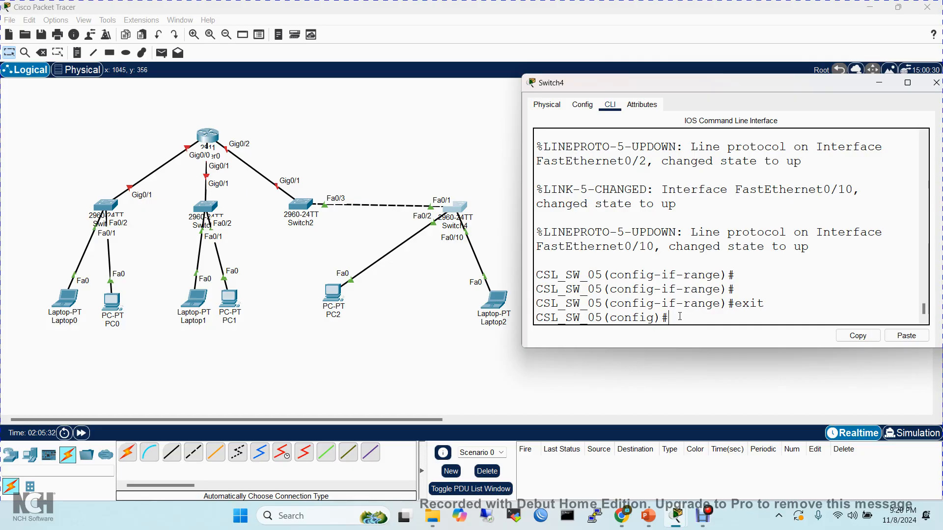
- Enter configuration mode for interface f0/10
type("int f0/10")
key("Return")
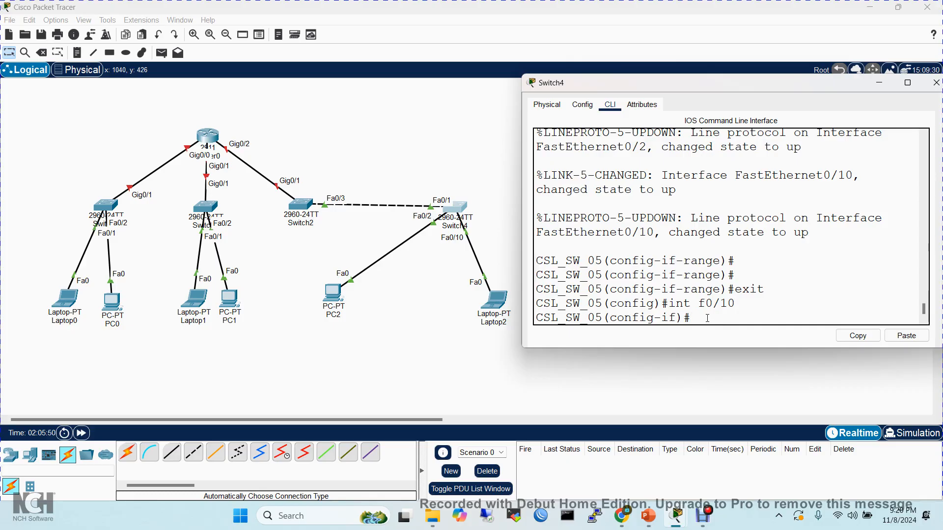
- List the available interface configuration commands with ?, highlight the description entry in the enlarged CLI window, and return to the prompt
type("?")
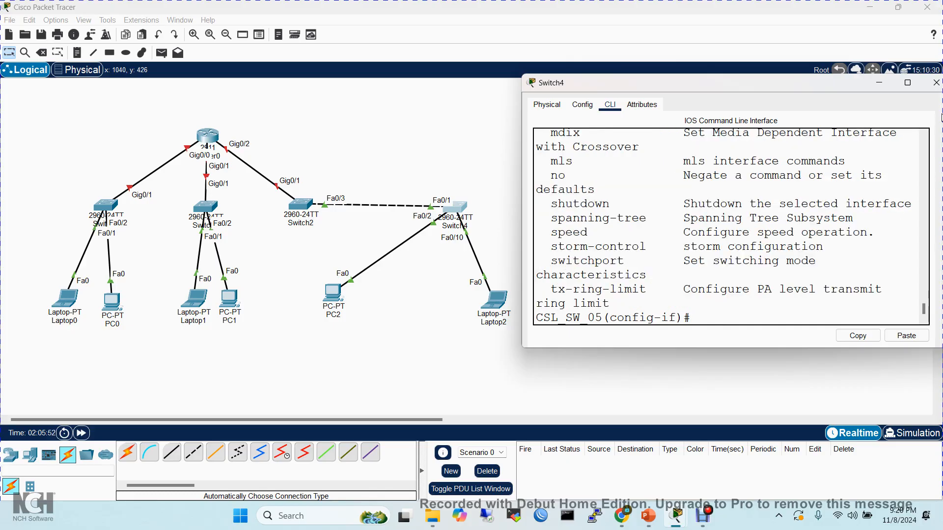
left_click(907, 83)
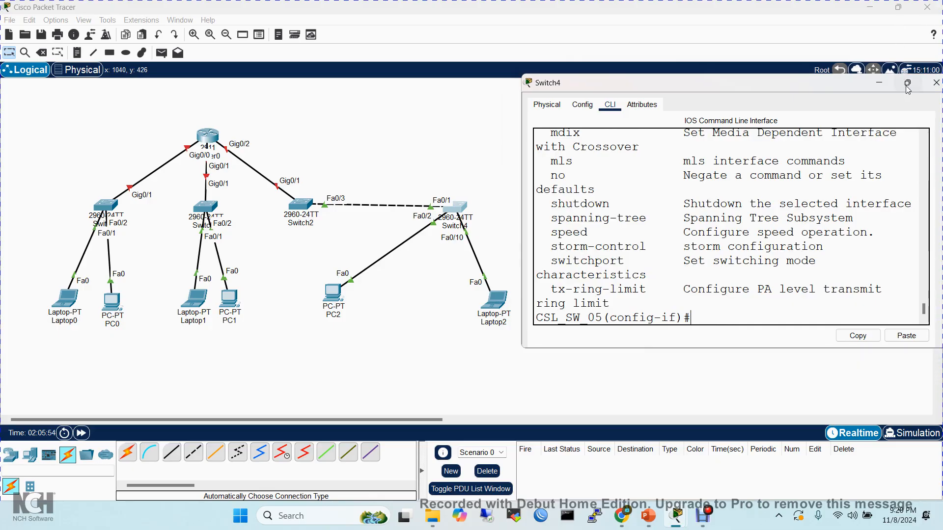
left_click(907, 84)
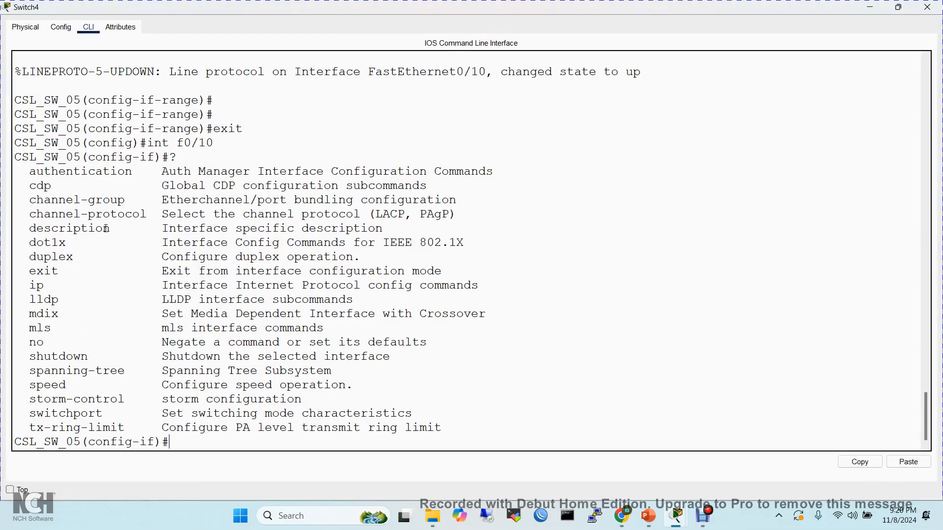
left_click_drag(111, 229, 20, 226)
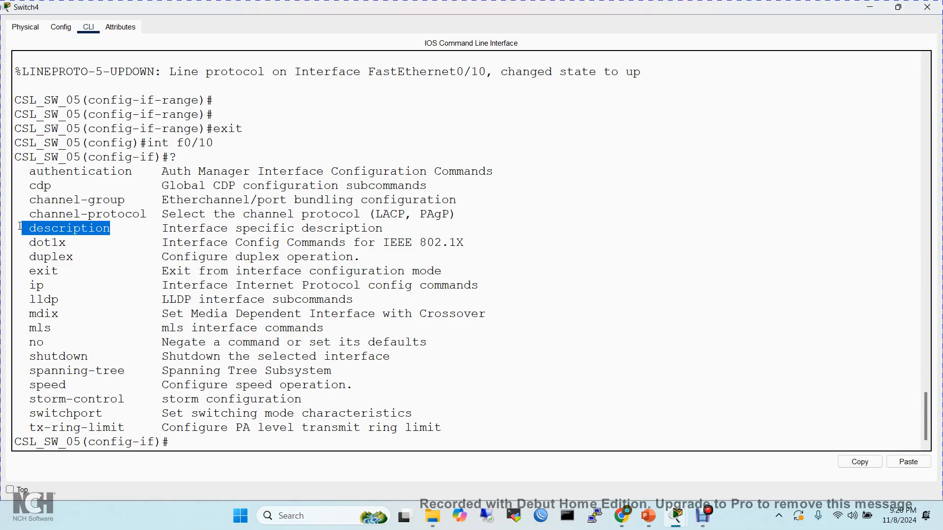
left_click(897, 8)
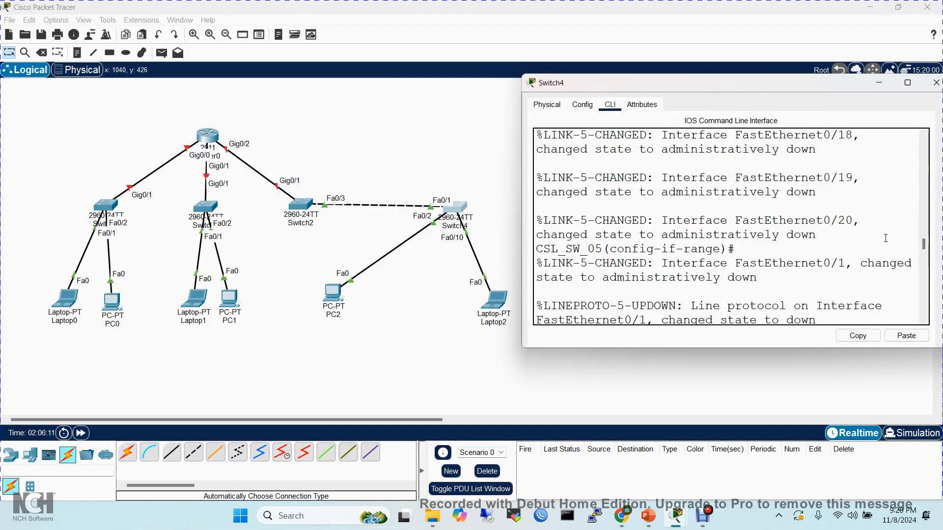
left_click_drag(924, 246, 924, 308)
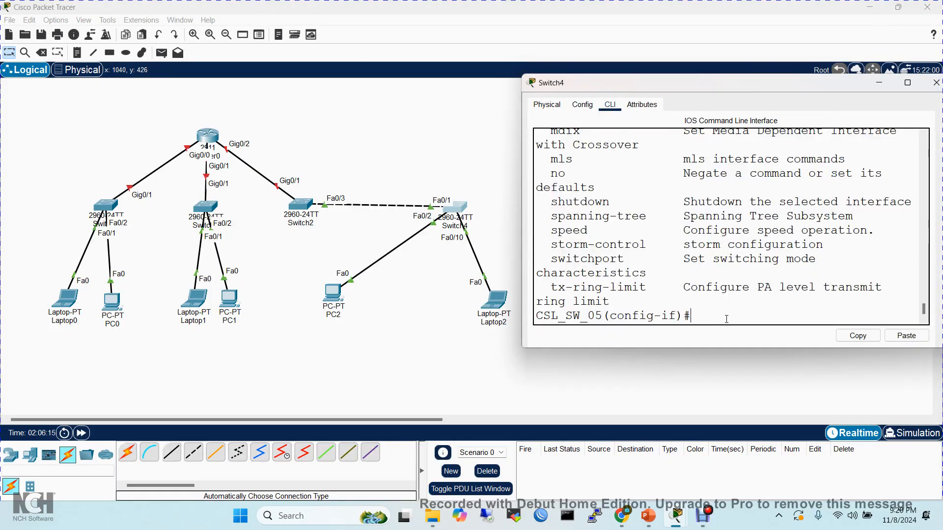
- Give interface f0/10 the description CSL_Laptop_03 with the description command
type("desc")
key("Tab")
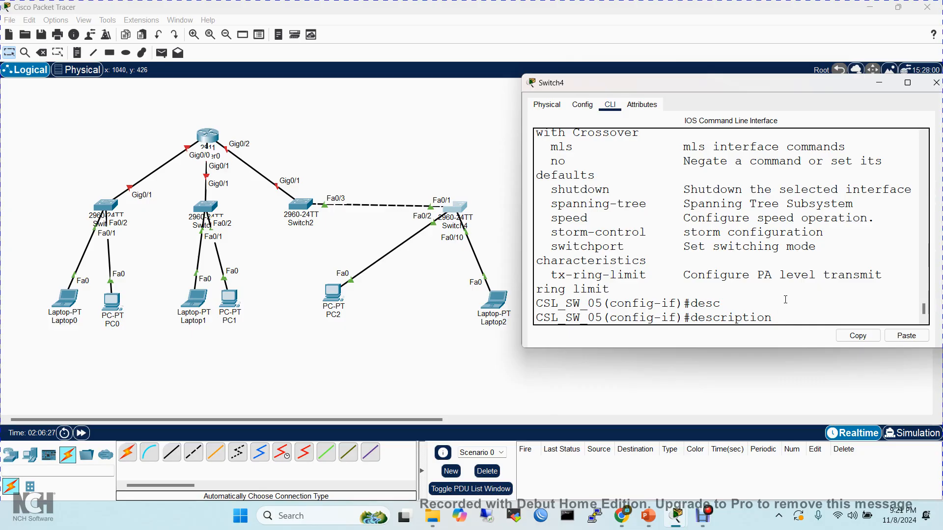
type("L")
key("BackSpace")
type("CSL_La")
type("ptop_03")
key("Return")
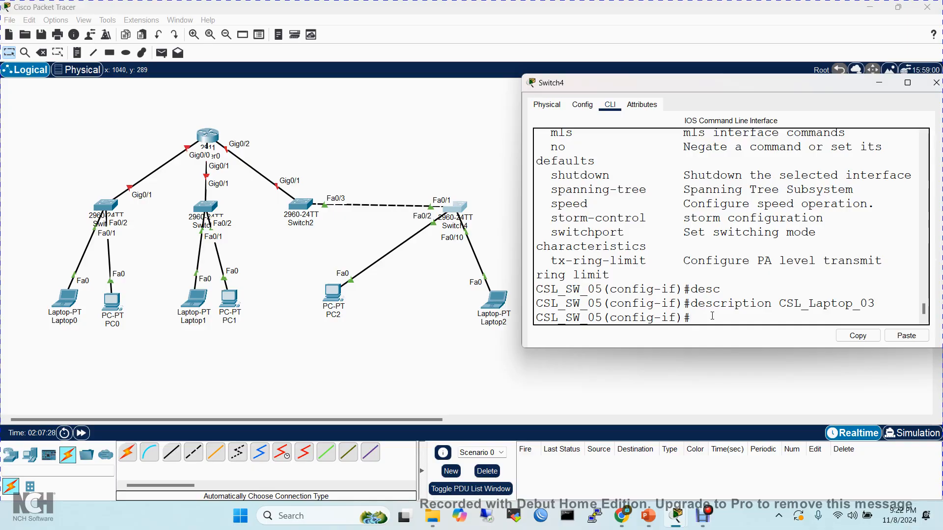
- Display all port states with do sh int status in the enlarged CLI window and highlight the Fa0/10 row
type("do sh int status")
key("Return")
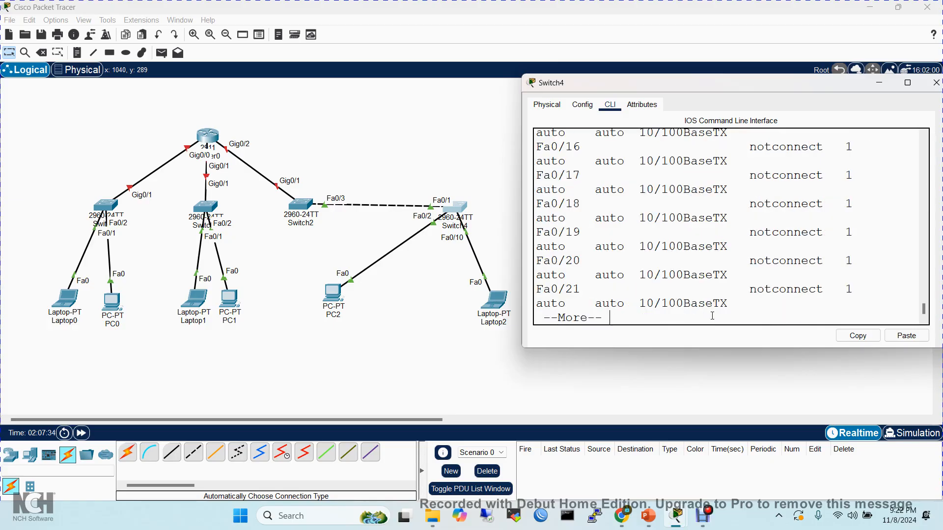
left_click(908, 83)
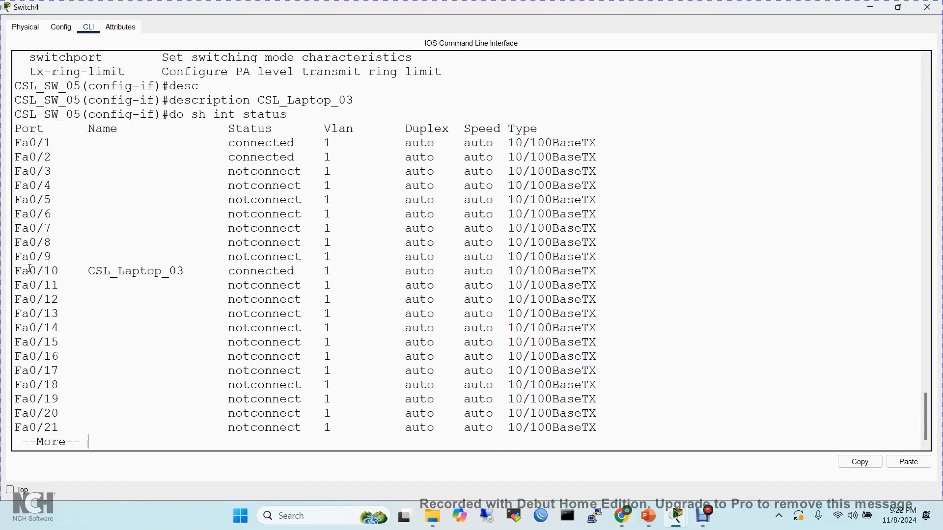
left_click_drag(30, 269, 418, 271)
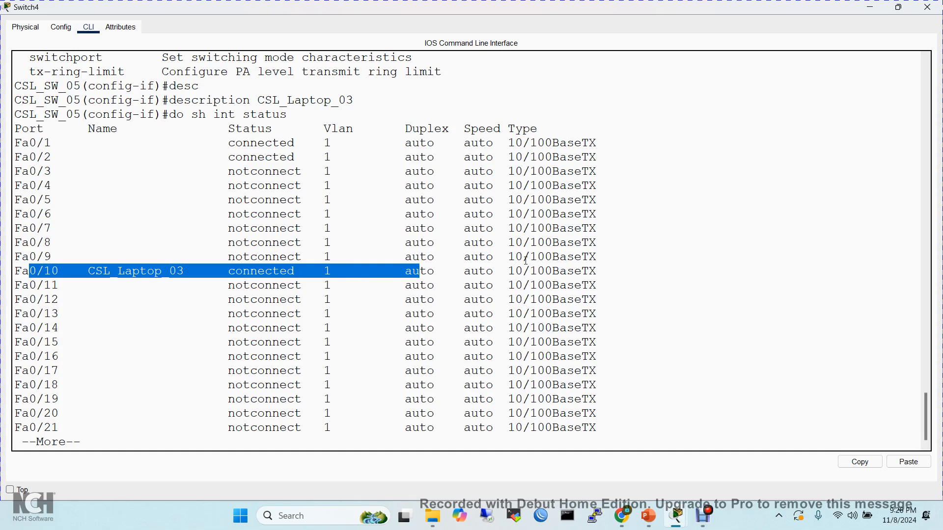
- Leave the paged port status listing and highlight the duplex value of Fa0/1 in the enlarged CLI window
left_click(899, 8)
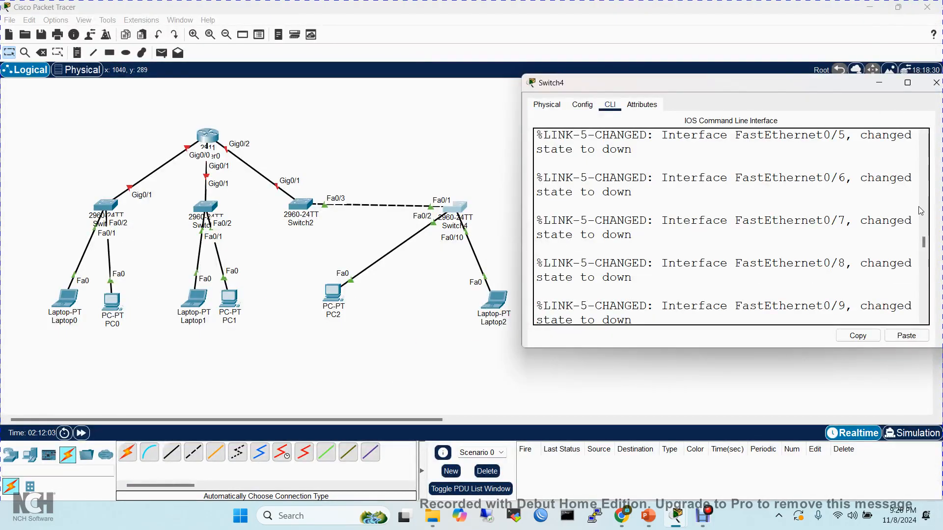
left_click_drag(925, 248, 921, 320)
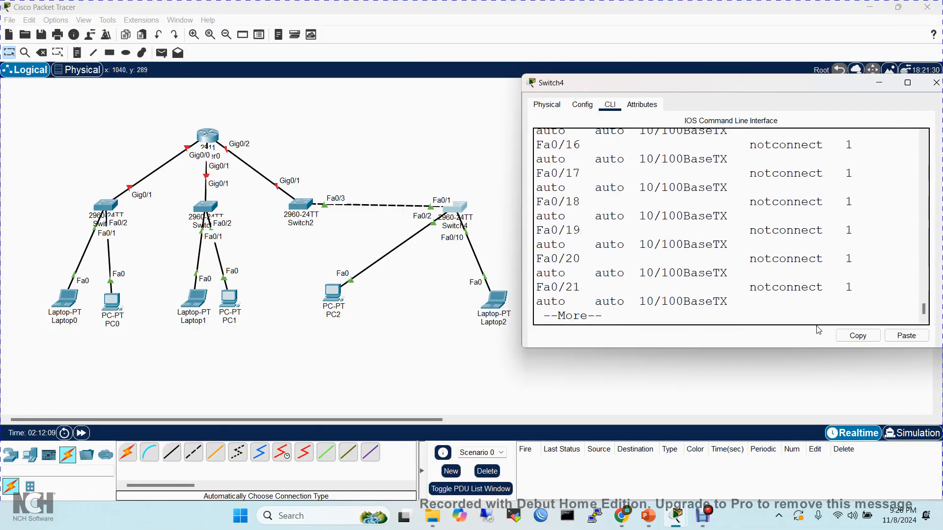
key("q")
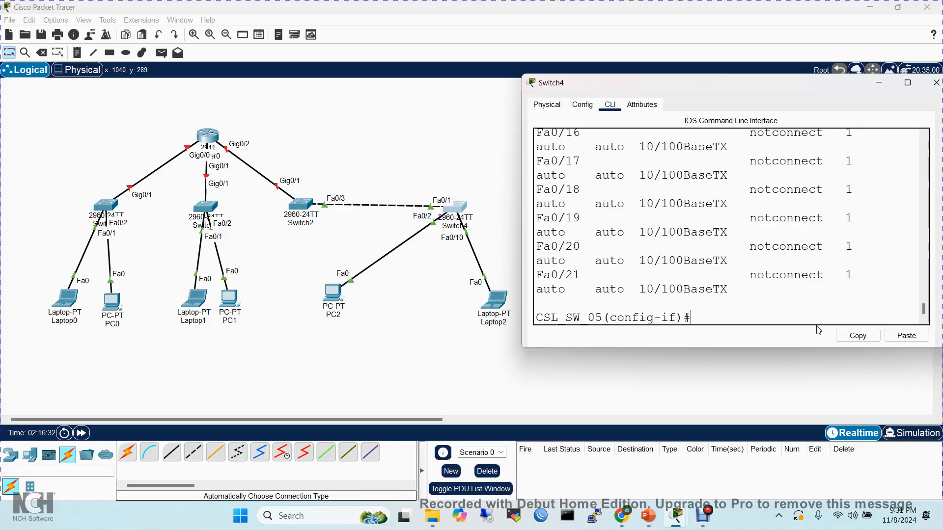
left_click(909, 82)
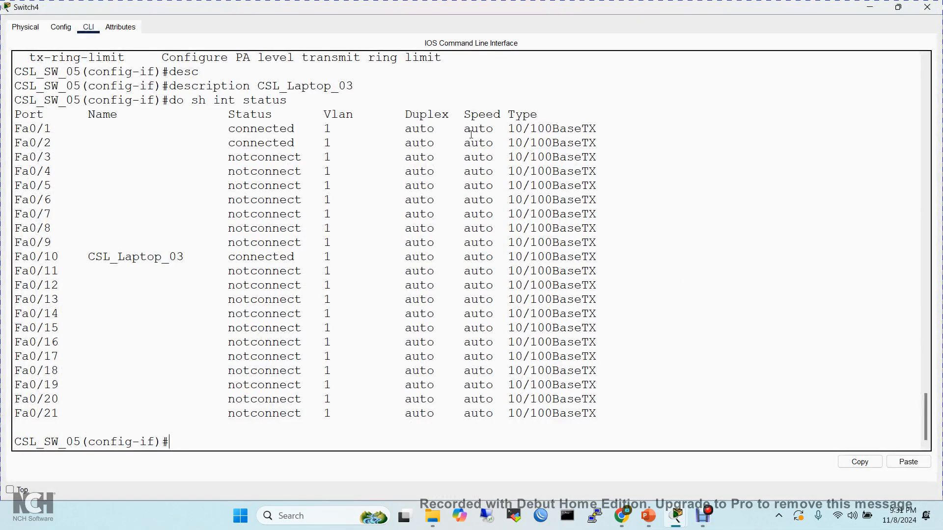
left_click_drag(405, 128, 436, 132)
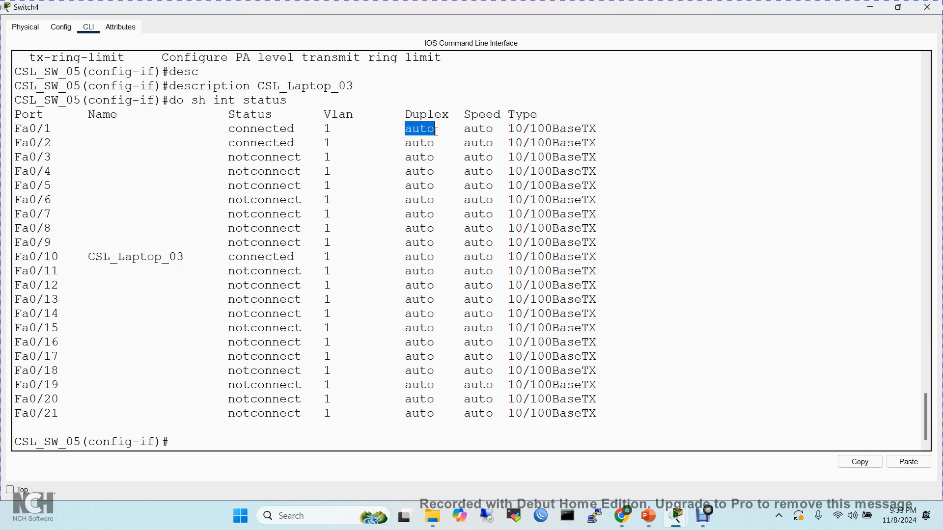
- List the available duplex options for interface f0/10 with duplex ?
left_click(181, 446)
type("du")
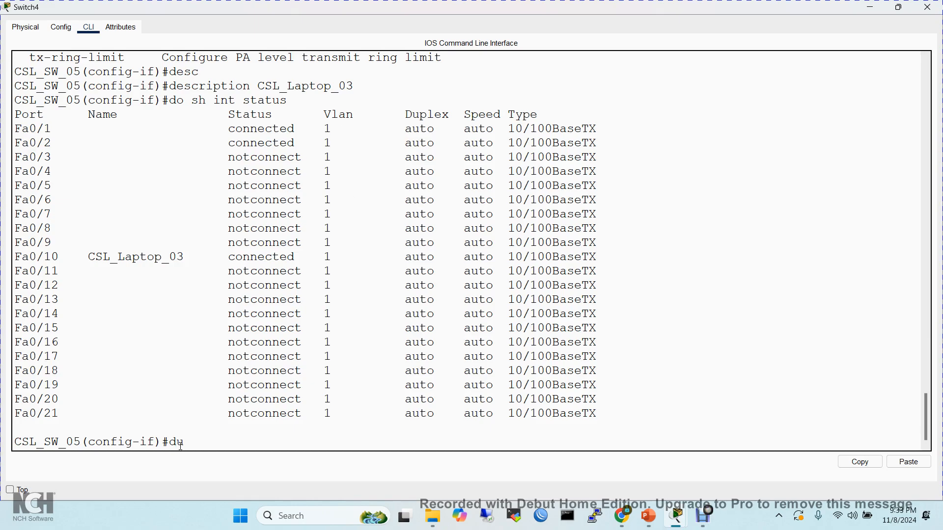
key("Tab")
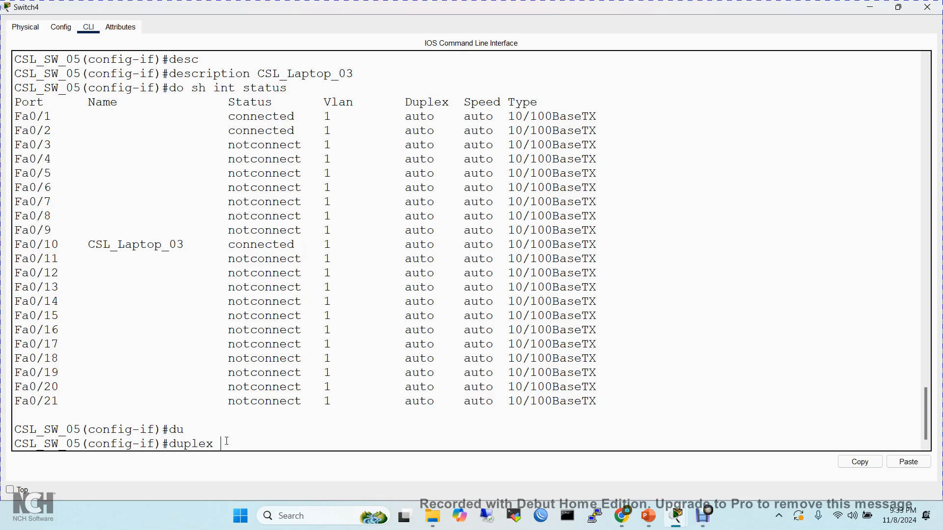
type("?")
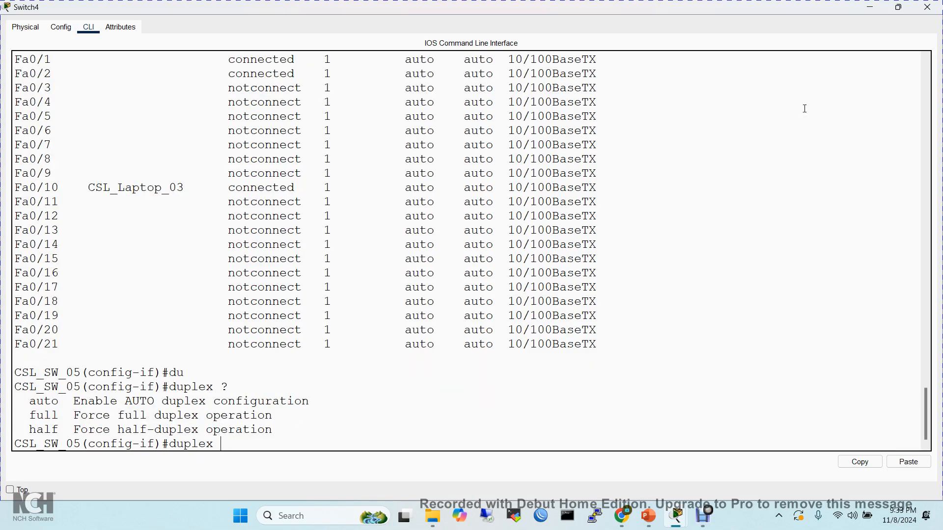
- Set interface f0/10 to full duplex with duplex full in the reduced CLI window and return to a clean prompt
left_click(900, 8)
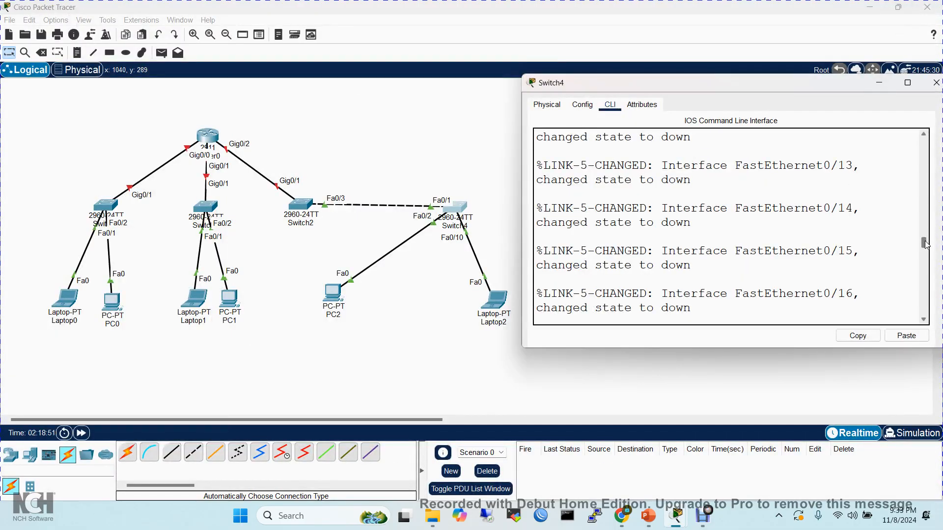
left_click_drag(924, 243, 932, 340)
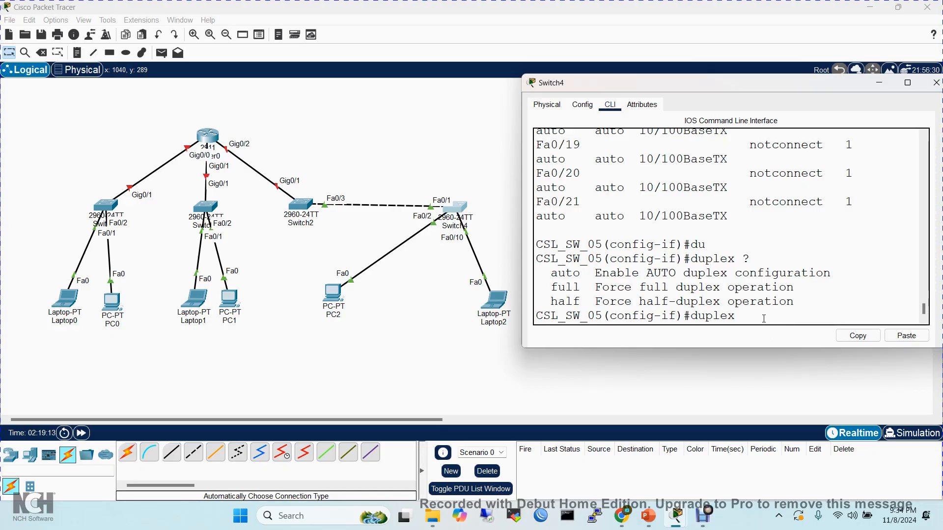
type("fu")
key("Tab")
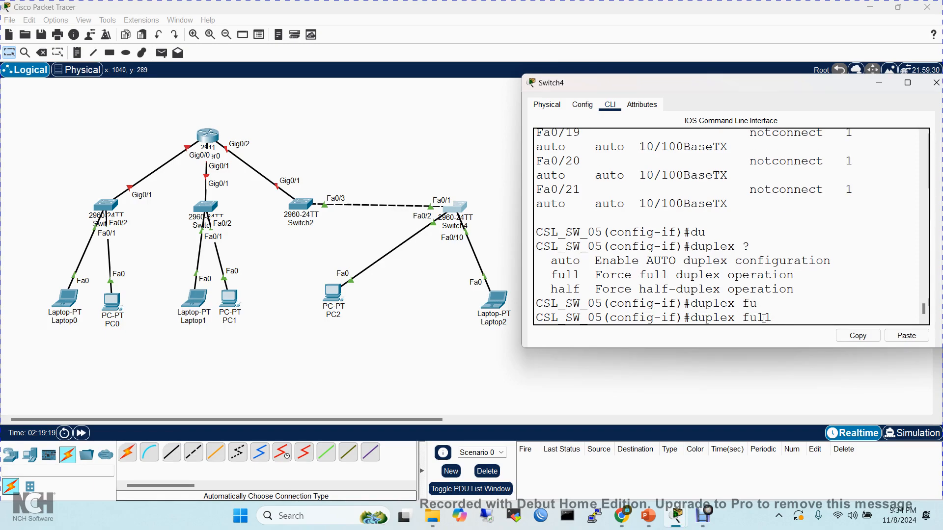
key("Return")
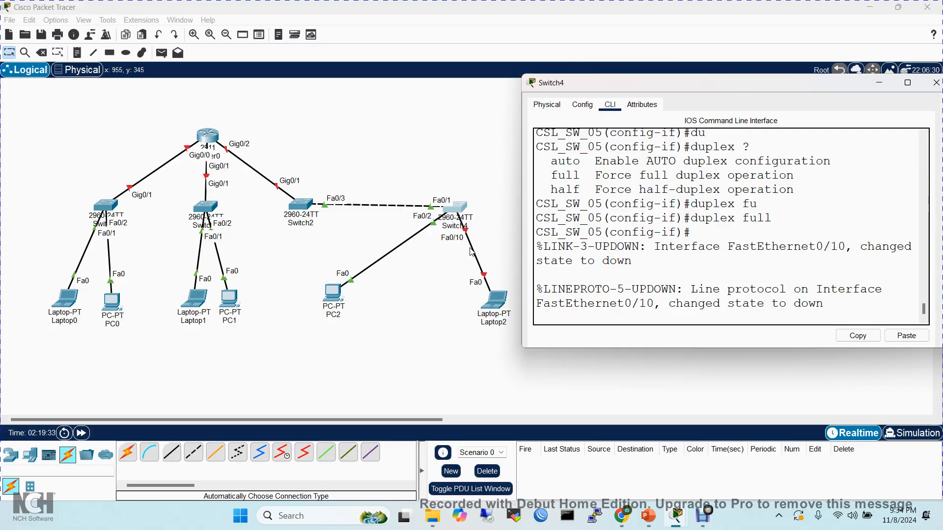
key("Return")
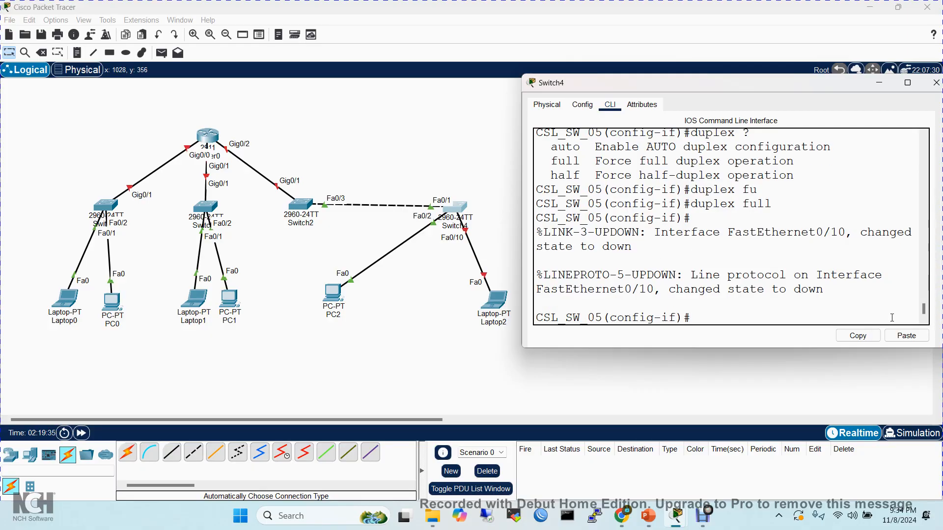
- Enable interface f0/10 with the no shutdown command
type("no sh")
key("Tab")
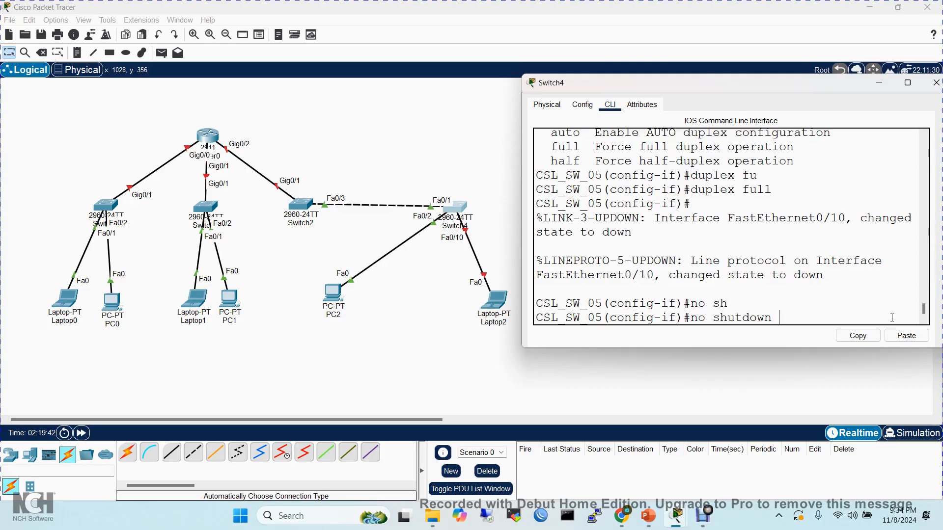
key("Return")
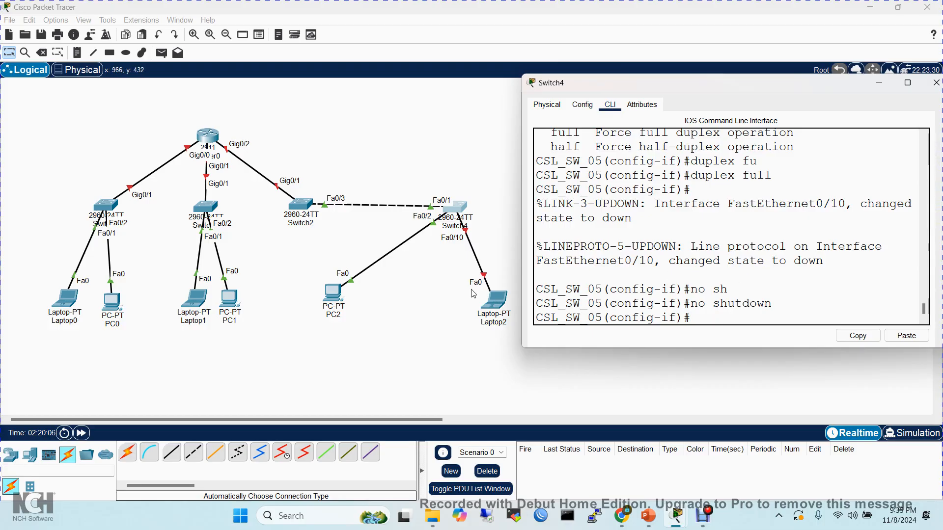
- Detach the Laptop2 end of the Switch4 cable in the topology and reconnect it to Laptop2's Fa0 port
left_click(496, 300)
left_click(496, 301)
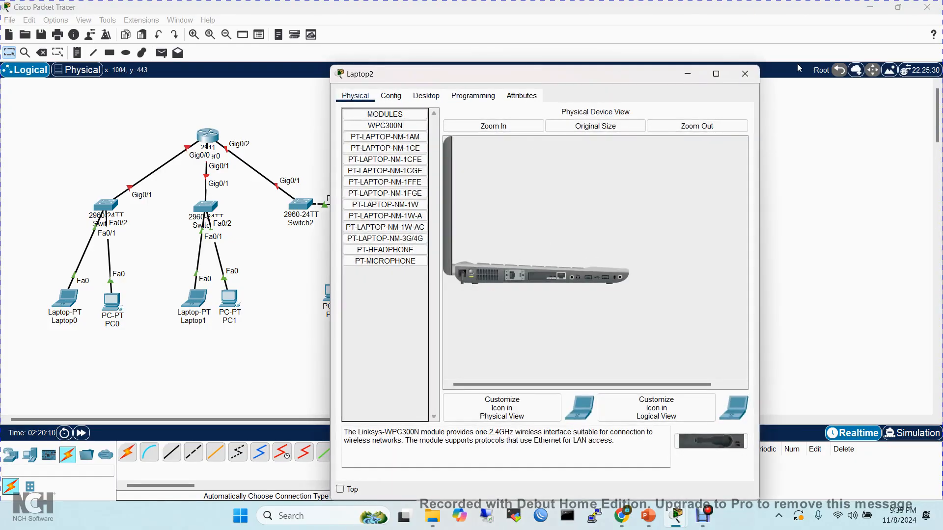
left_click(745, 73)
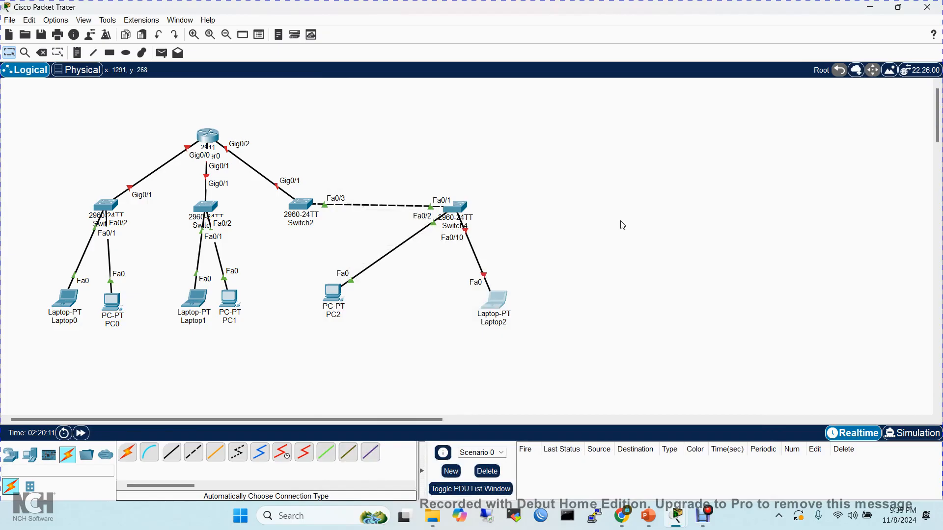
left_click(484, 276)
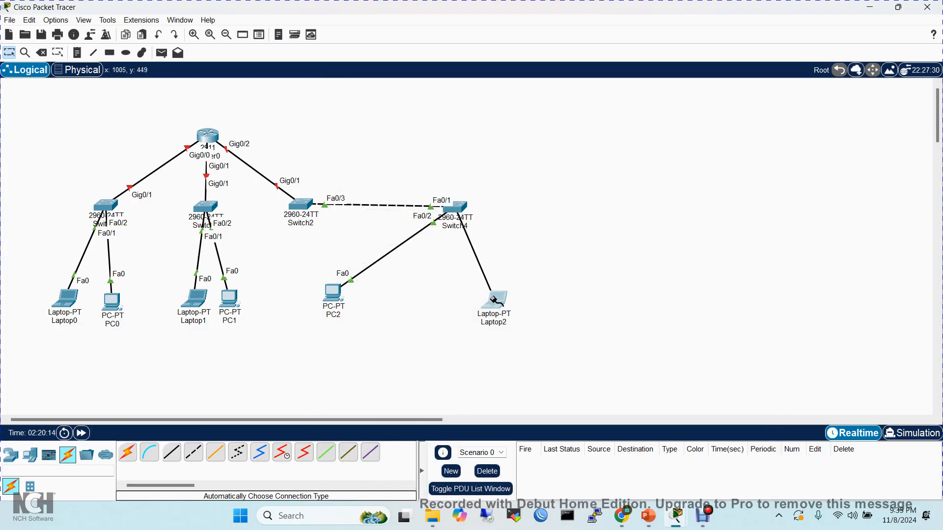
left_click(494, 297)
left_click(529, 344)
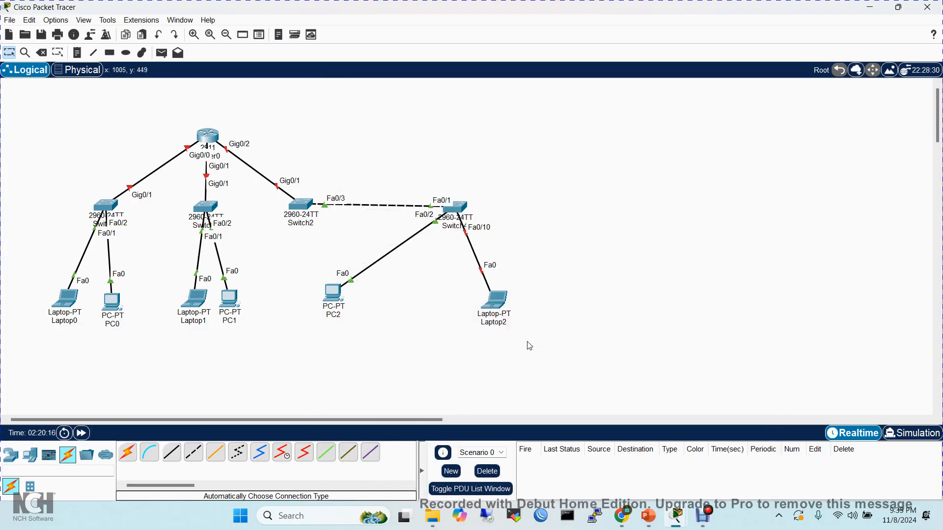
- Reopen Switch4's CLI in an enlarged window and display all port states with do sh int status
left_click(456, 208)
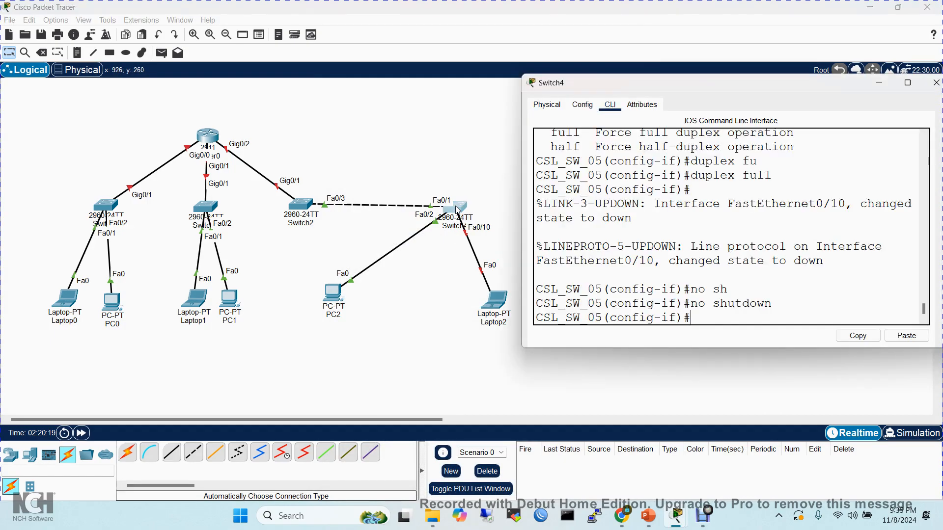
left_click(907, 84)
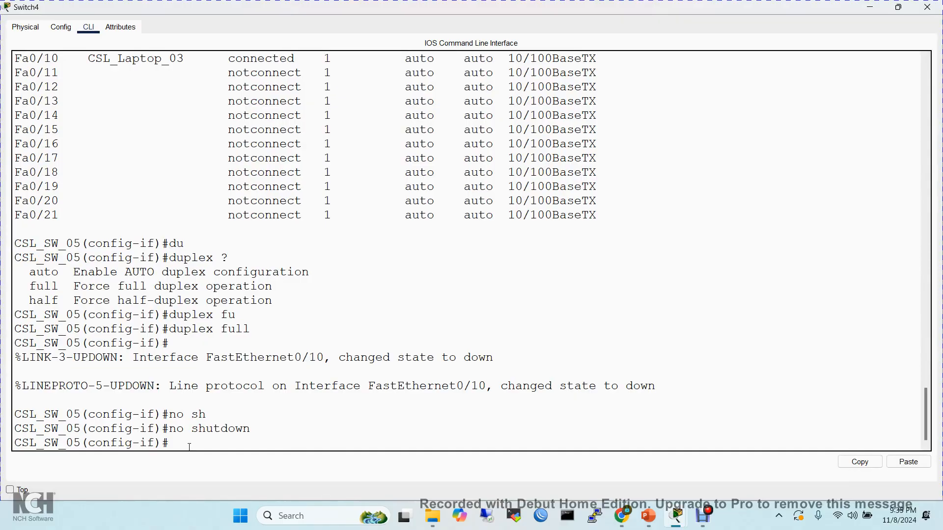
key("Up")
key("Up")
key("Up")
key("Return")
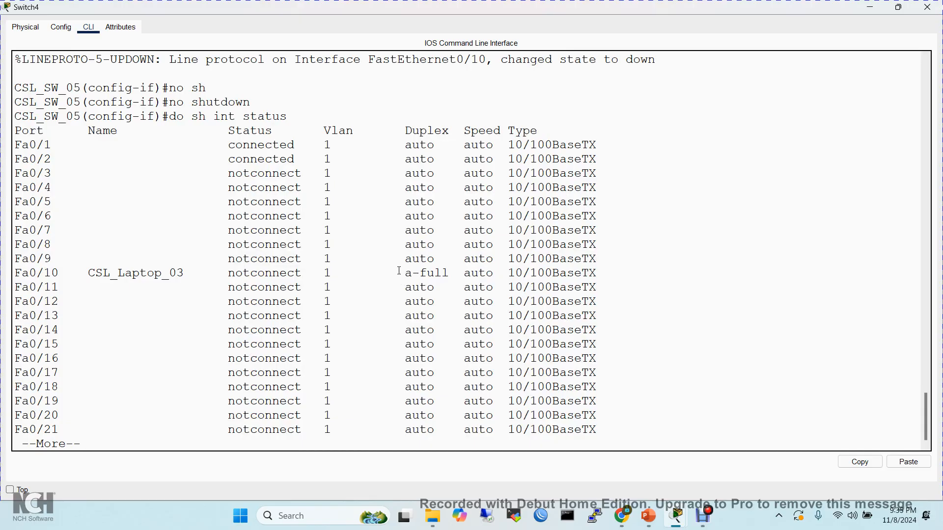
- Highlight the duplex and status values of Fa0/10 in the port listing, and return to the prompt
left_click_drag(399, 271, 459, 271)
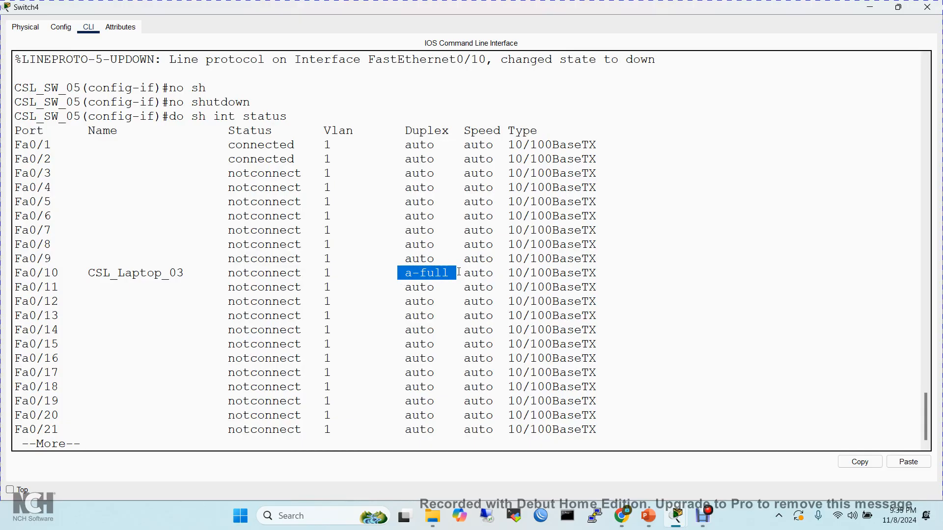
left_click(226, 273)
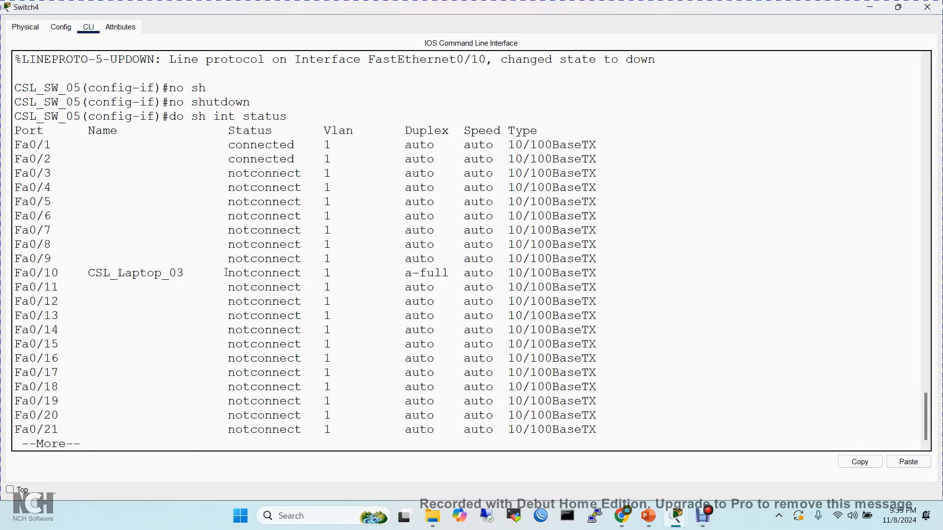
left_click_drag(226, 272, 318, 275)
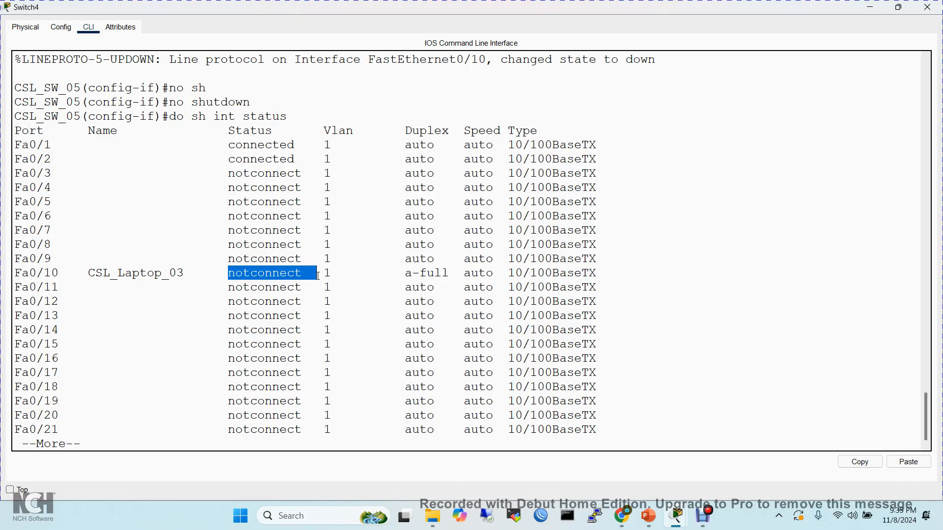
left_click(317, 276)
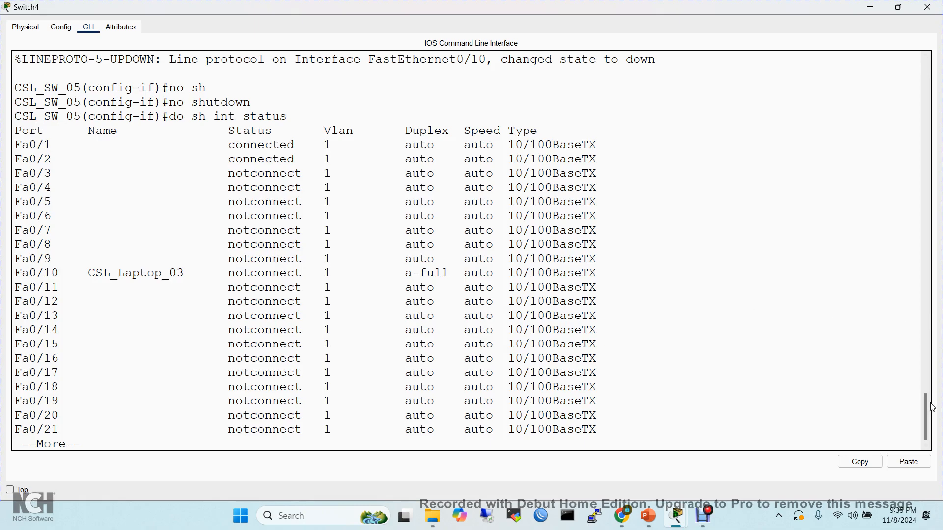
scroll(928, 421, "down", 1)
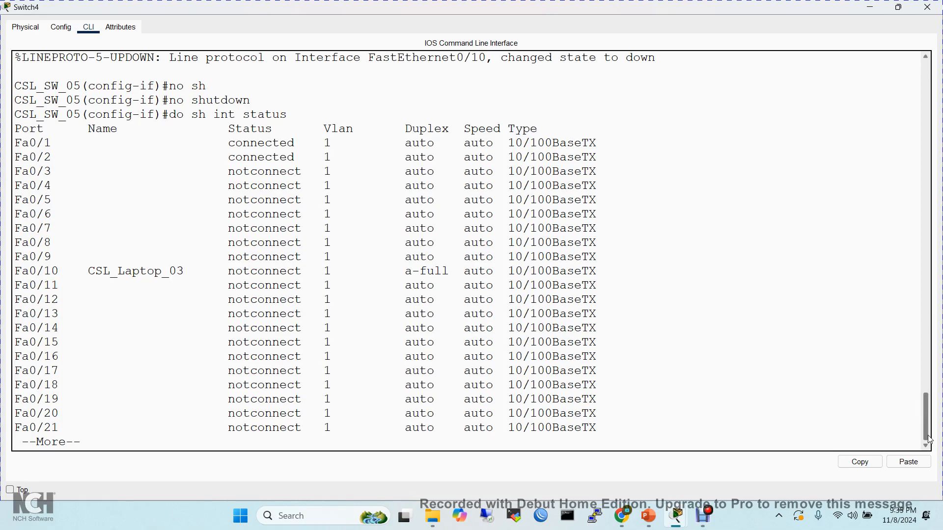
key("q")
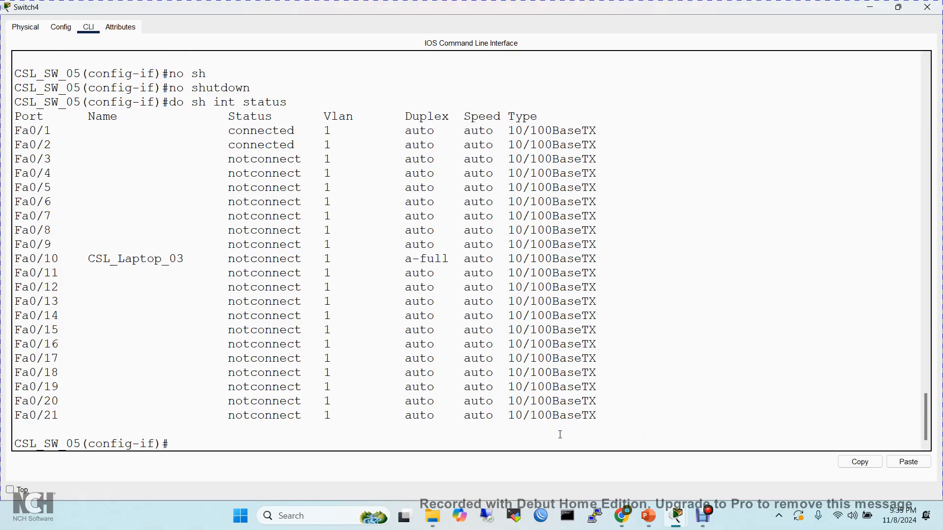
- Set interface f0/10 to automatic duplex with duplex auto in the reduced CLI window
left_click(898, 7)
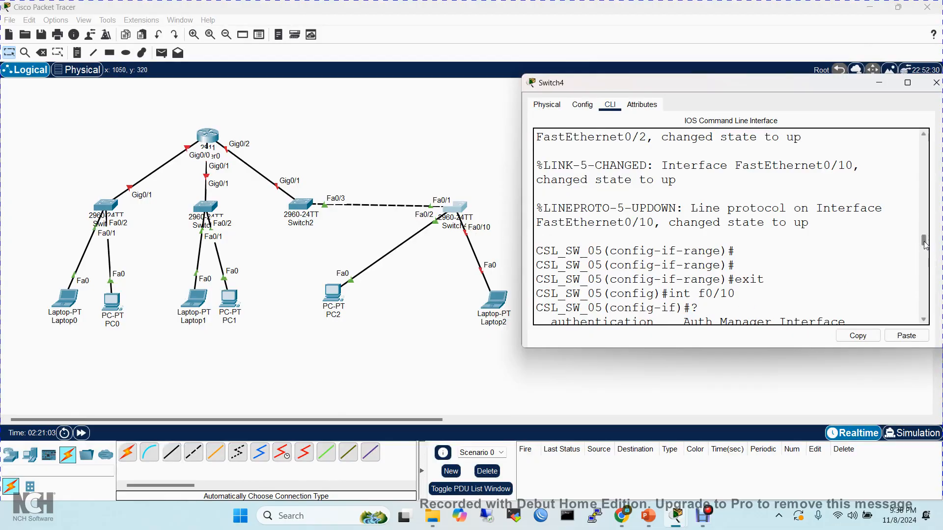
left_click_drag(925, 242, 928, 323)
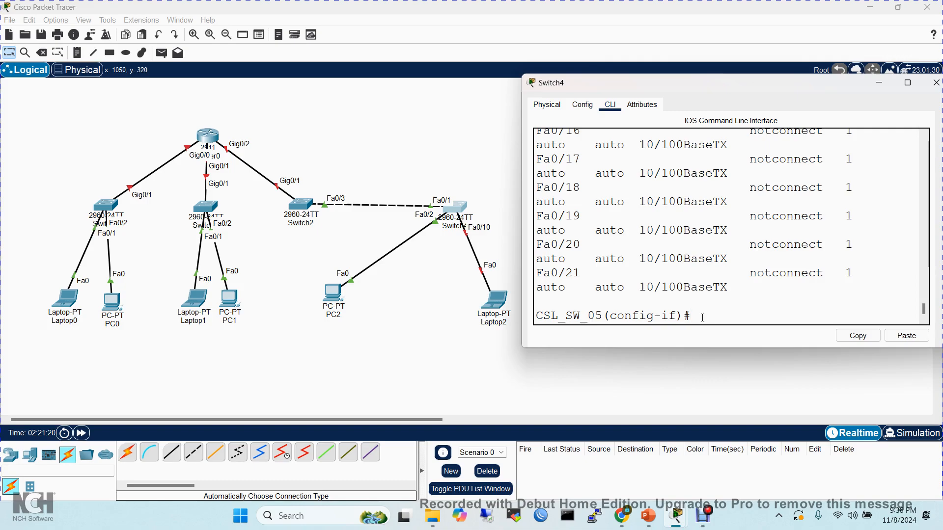
type("dup")
key("Tab")
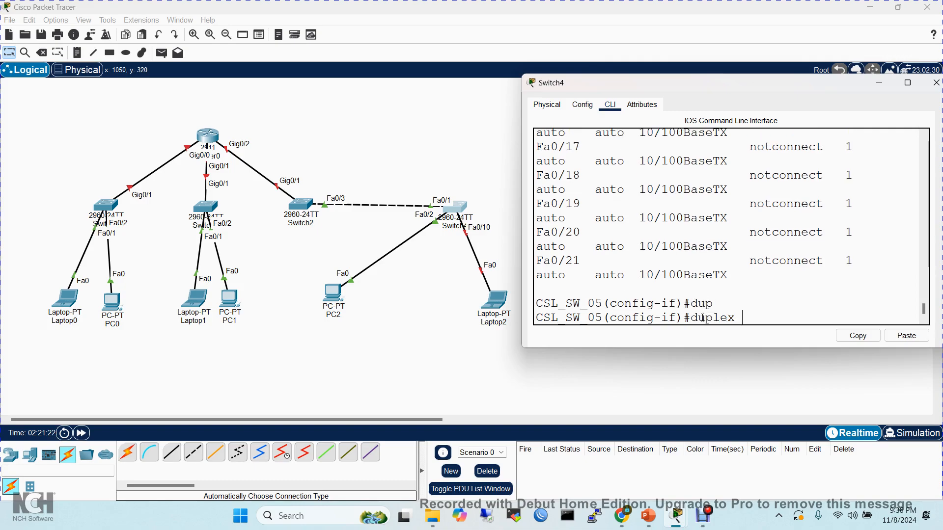
type("au")
key("Tab")
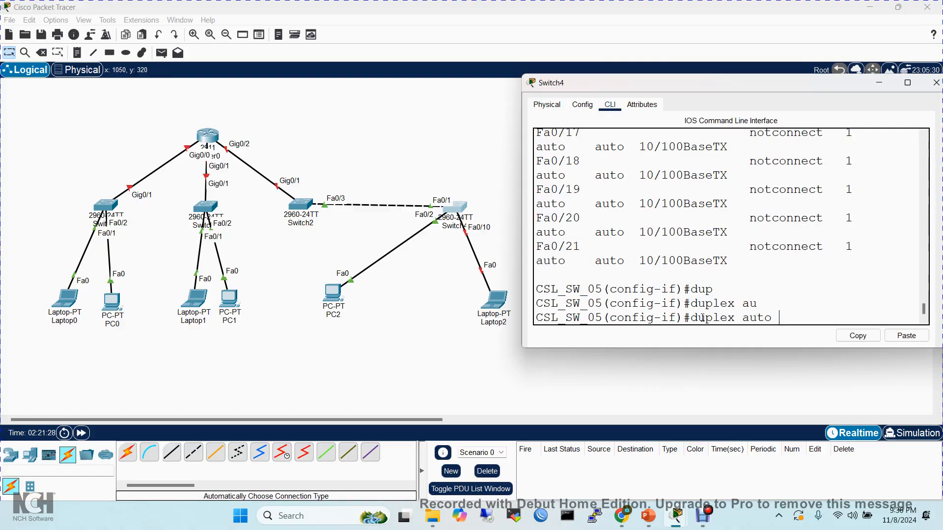
key("Return")
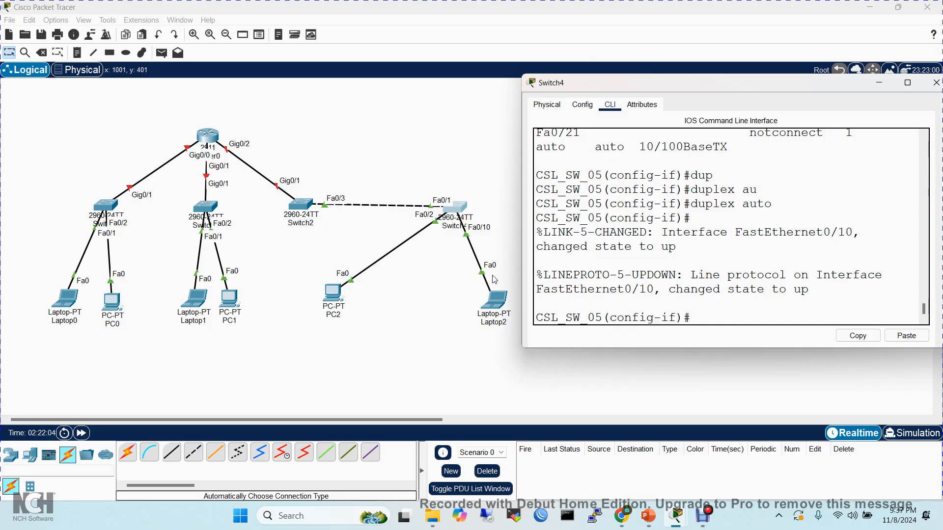
- List the available speed options for interface f0/10 and set its speed to 100 Mbps with speed 100
type("sp")
key("Tab")
type("e")
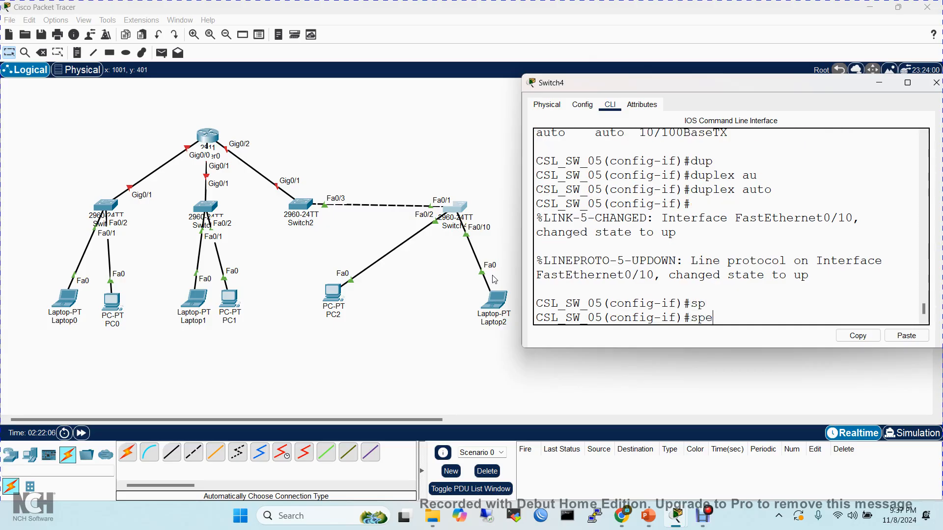
key("Tab")
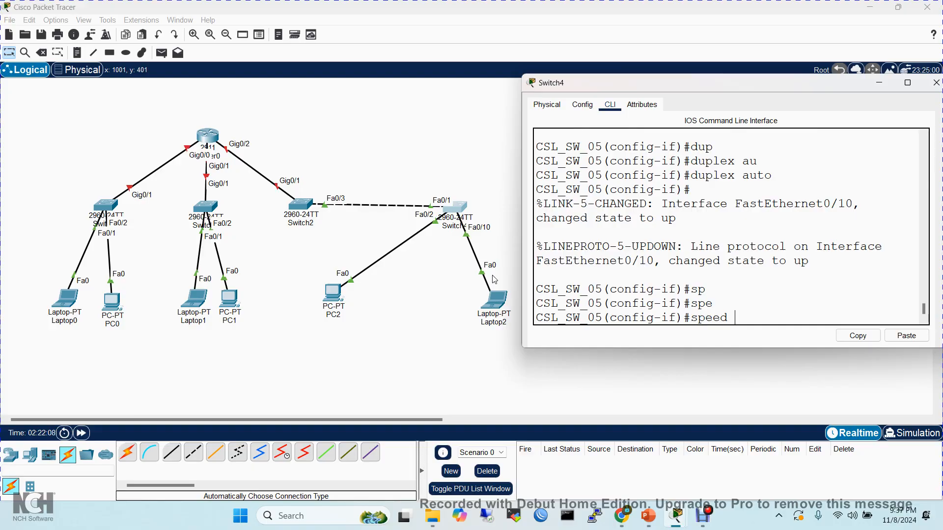
type("?")
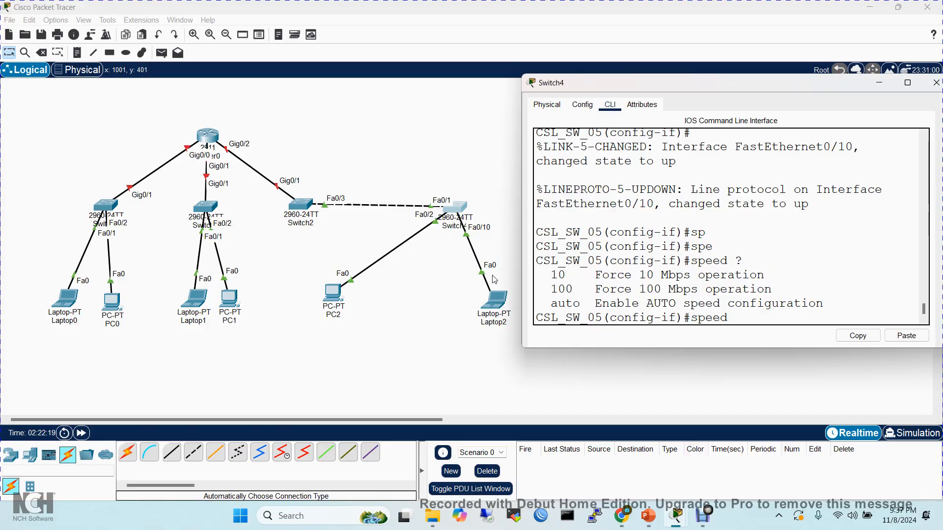
type("100")
key("Return")
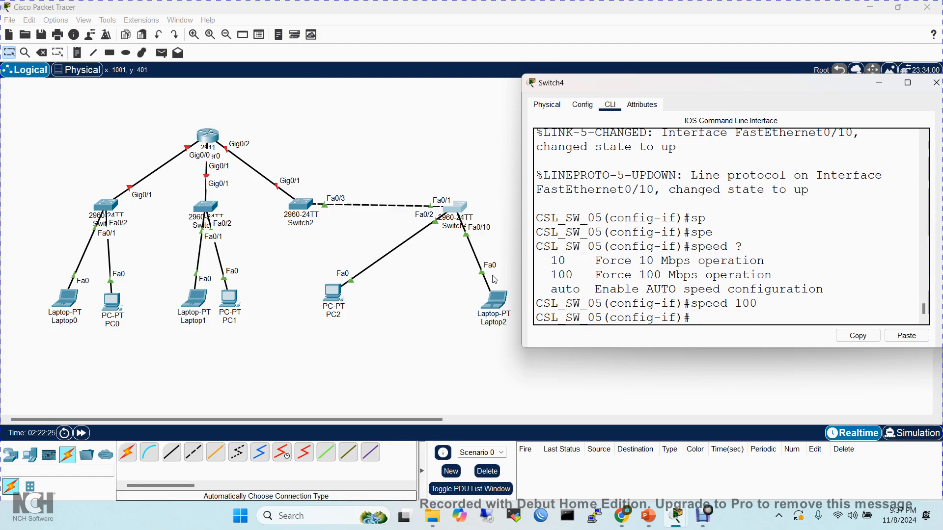
- Display all port states with do sh int status in an enlarged window, highlight Fa0/10's speed value, and return to the prompt
type("do sh int status")
key("Return")
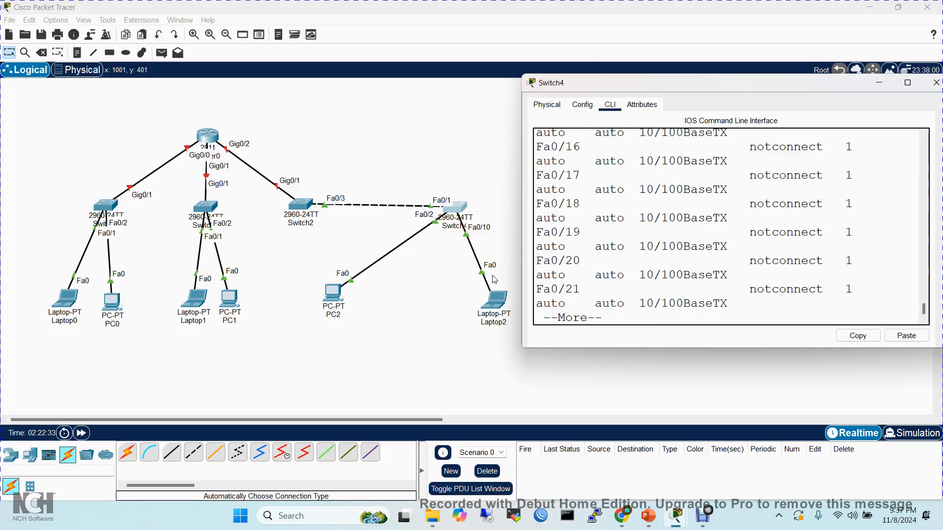
left_click(908, 84)
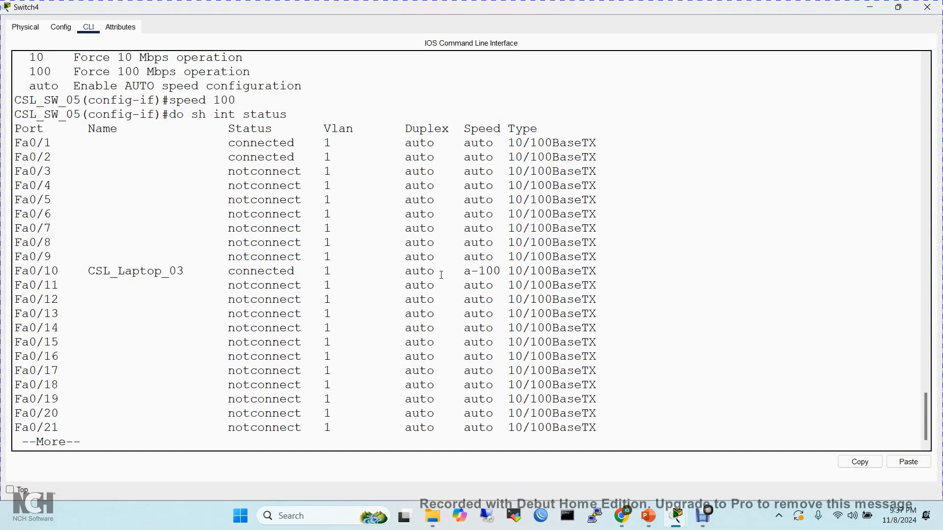
left_click_drag(456, 272, 507, 271)
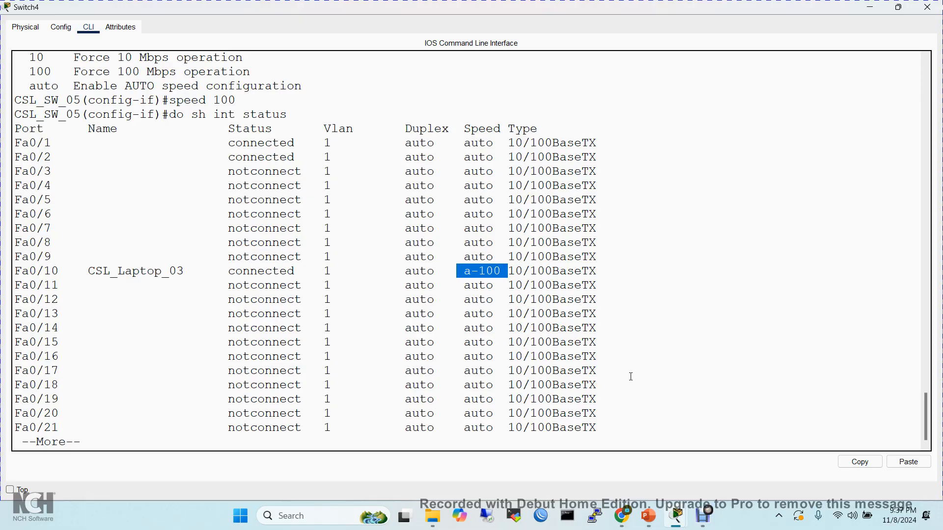
key("q")
- Set interface f0/10 to 10 Mbps with speed 10
key("Up")
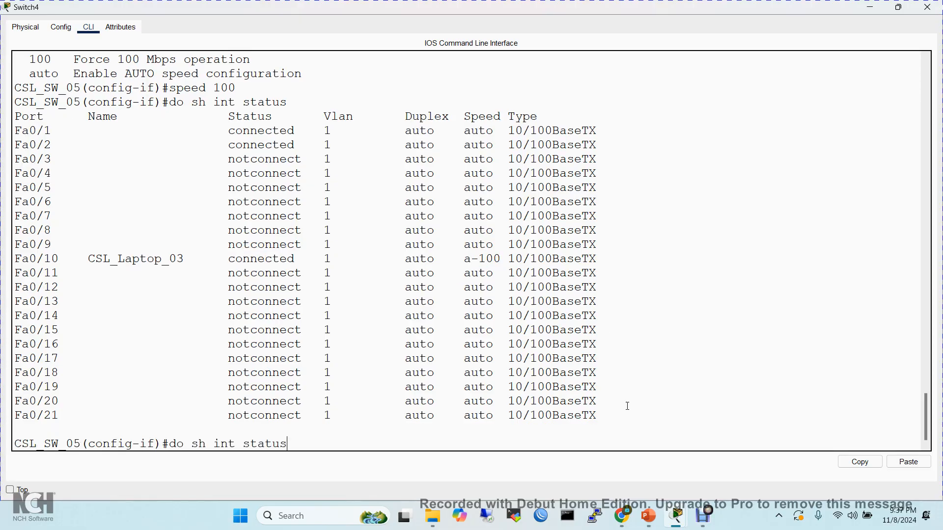
key("Down")
type("spee")
key("Tab")
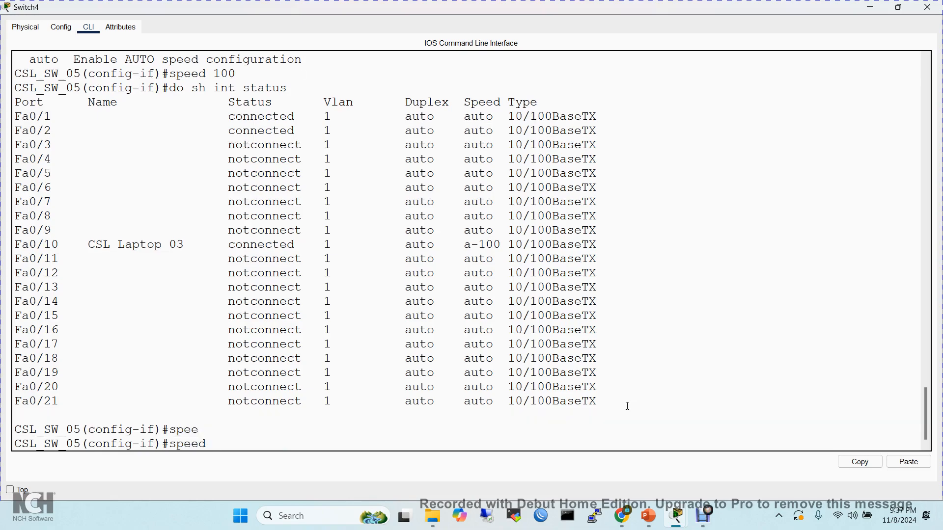
type("10")
key("Return")
- Run do sh int status again and highlight the speed value of Fa0/10 in the port listing
type("do sh int status")
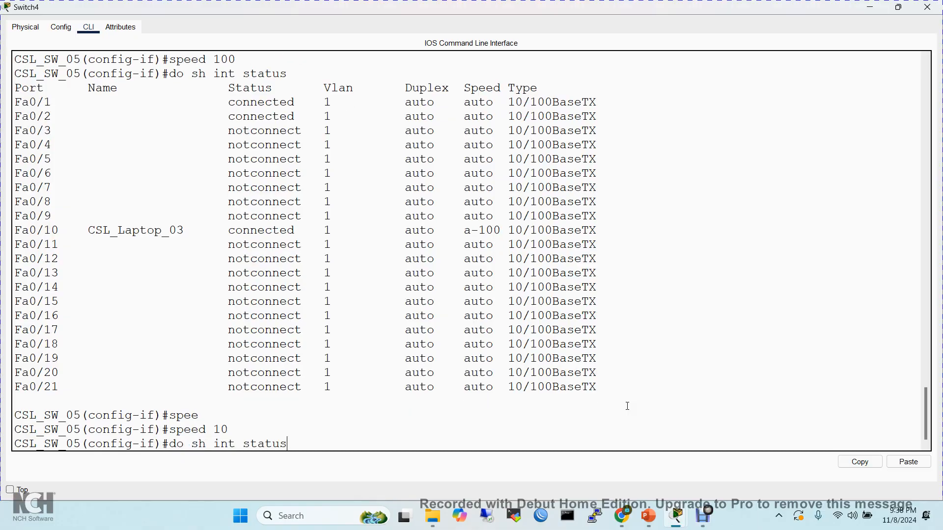
key("Return")
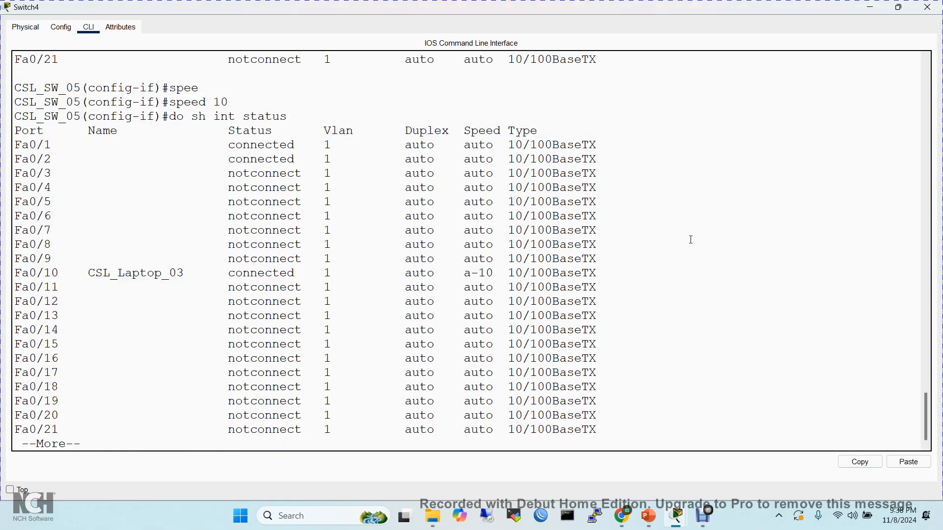
left_click_drag(464, 273, 524, 273)
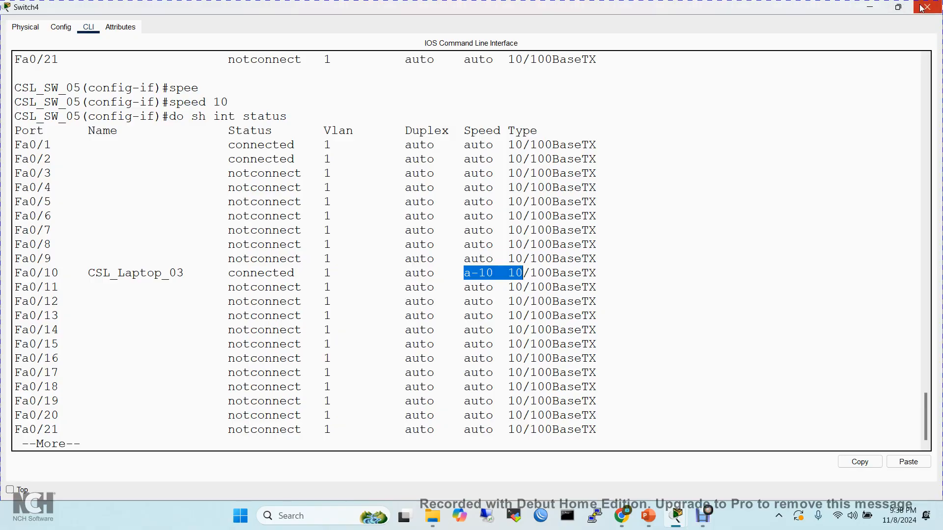
left_click(726, 503)
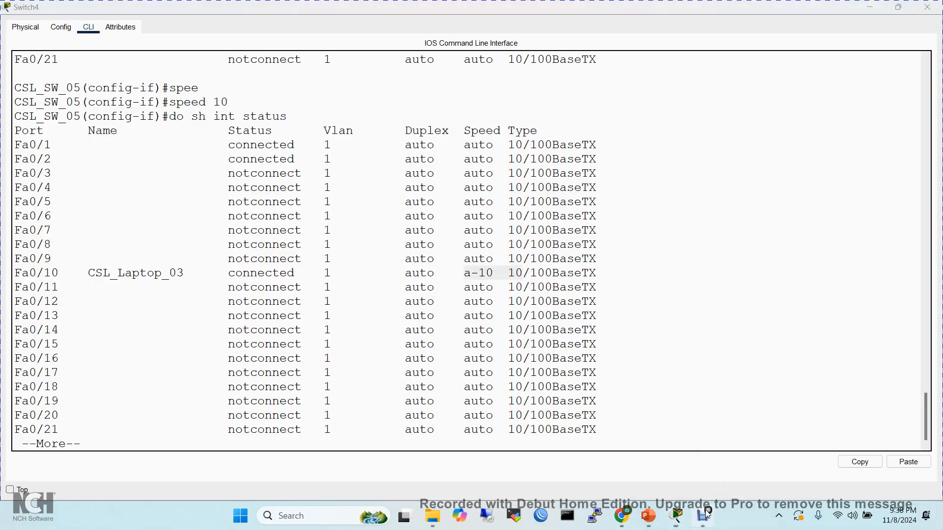